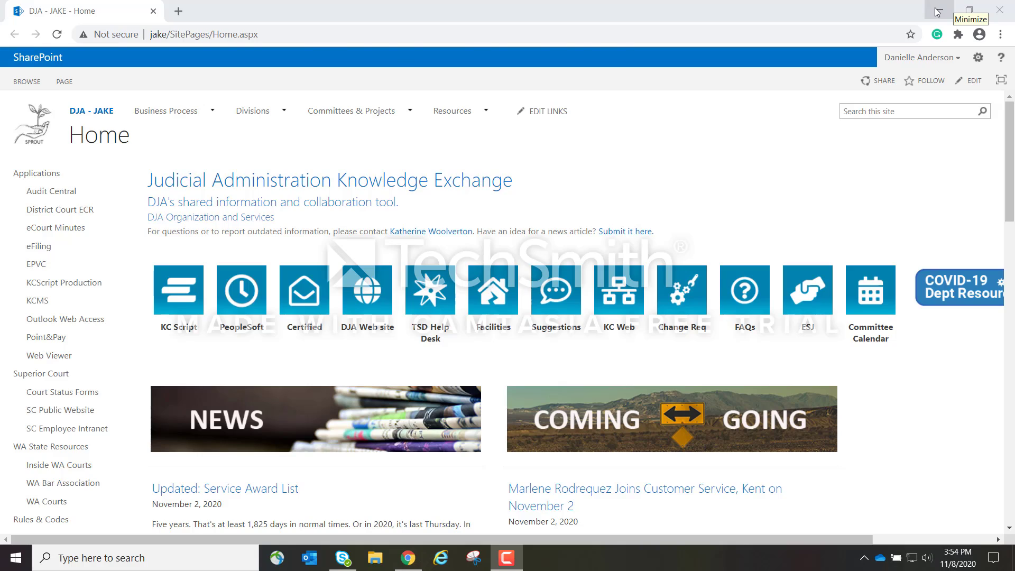
Bring Chrome back from the SharePoint page and go to wheniwork.com.
{"action": "left_click", "coordinate": [938, 10]}
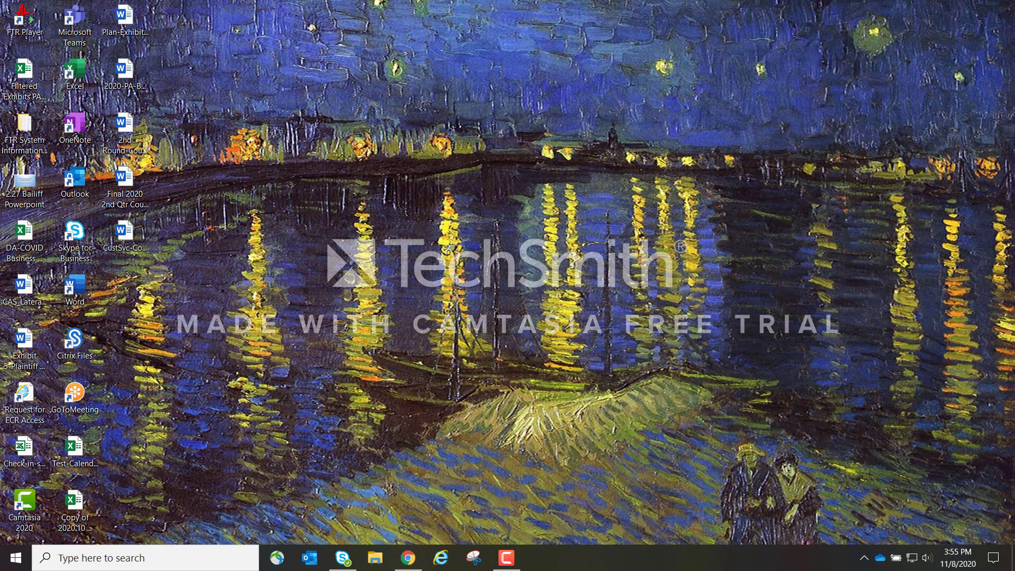
{"action": "mouse_move", "coordinate": [408, 562]}
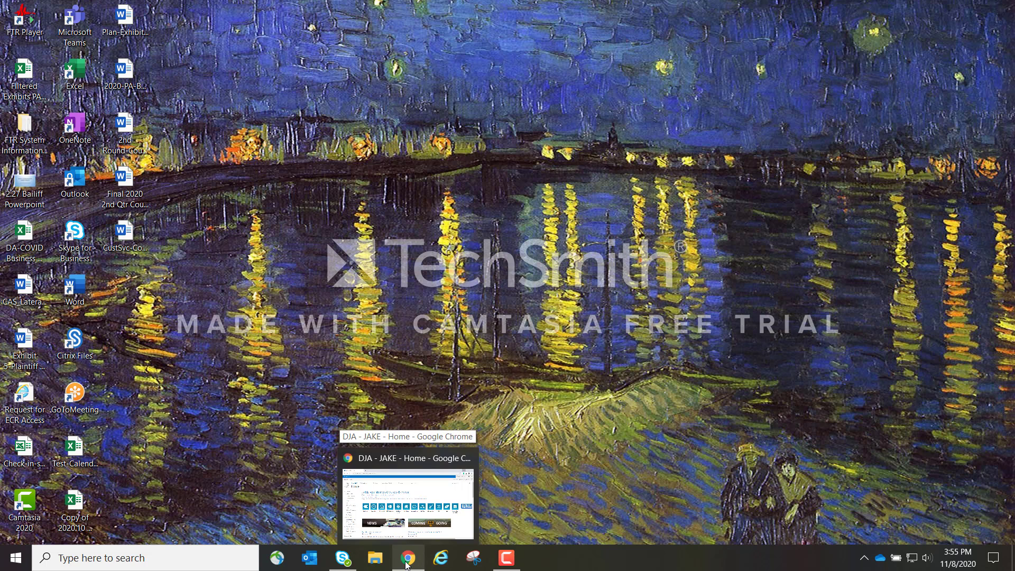
{"action": "left_click", "coordinate": [418, 558]}
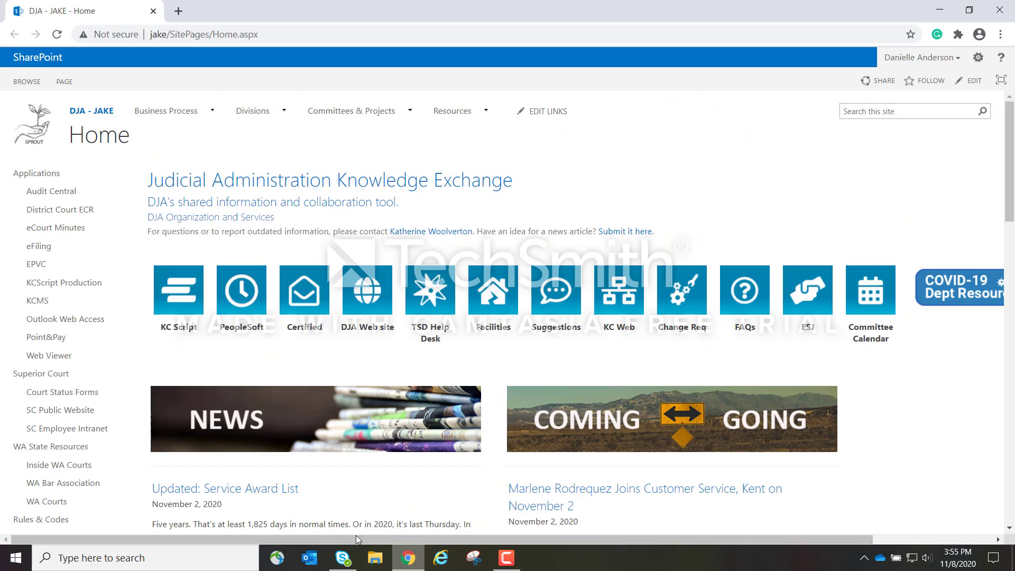
{"action": "left_click", "coordinate": [309, 35]}
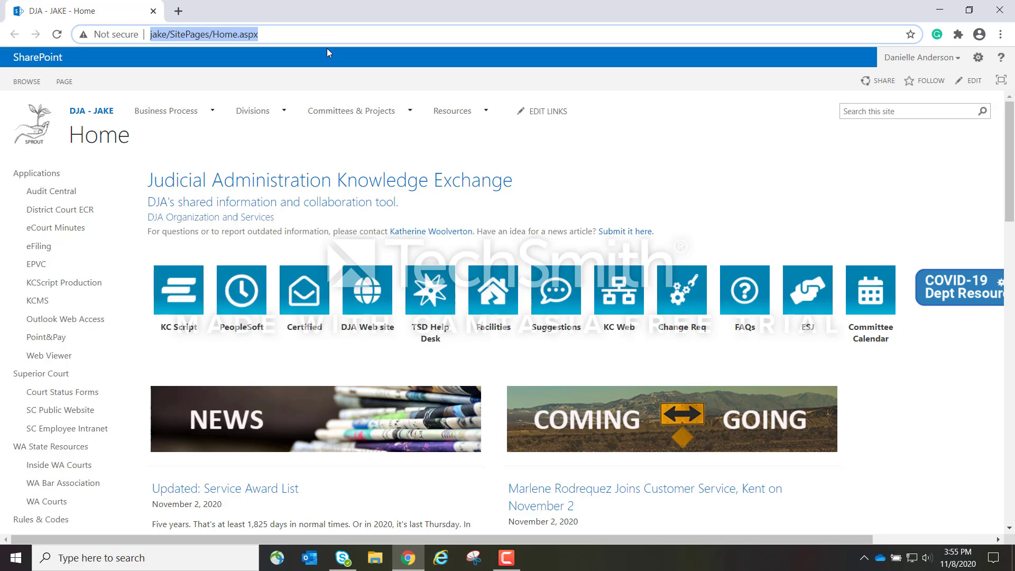
{"action": "type", "text": "wheniw"}
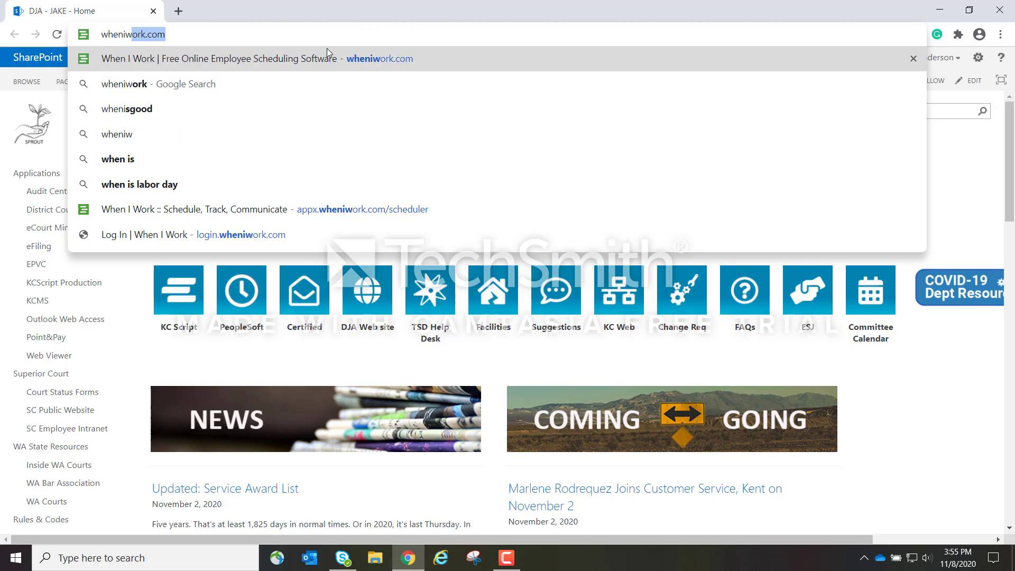
{"action": "type", "text": "ork.com"}
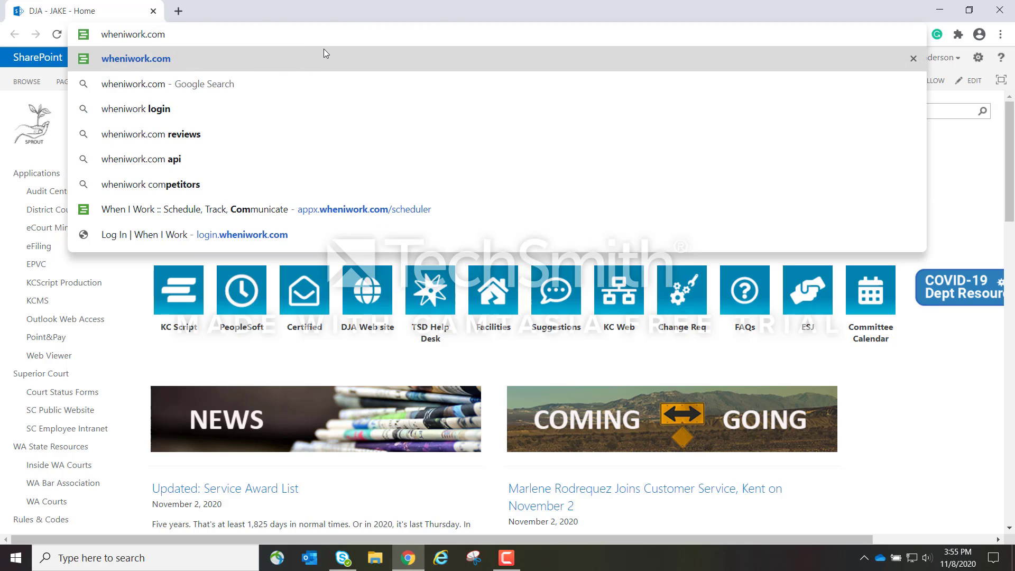
{"action": "key", "text": "ctrl+a"}
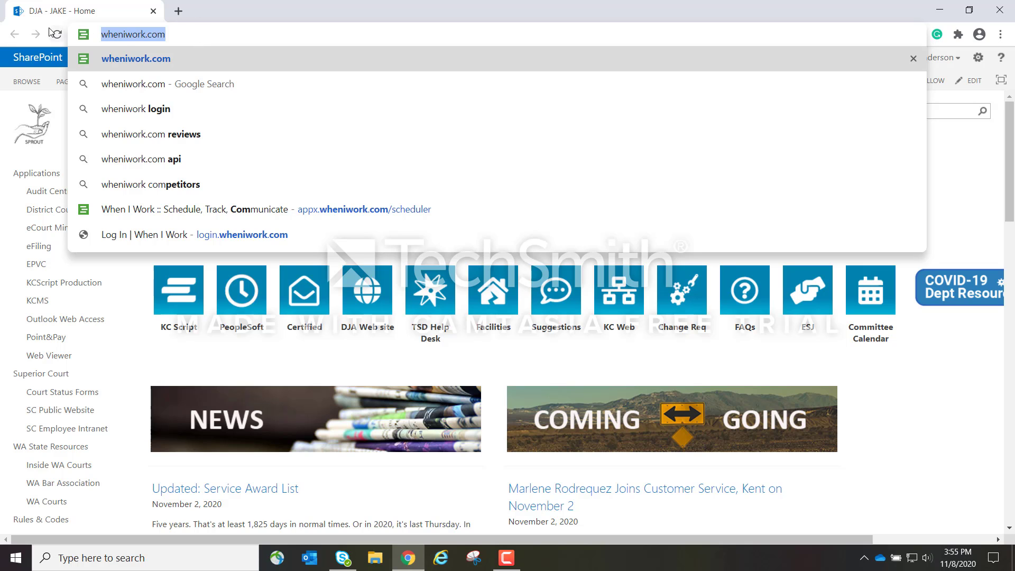
{"action": "type", "text": "wheniwork.com"}
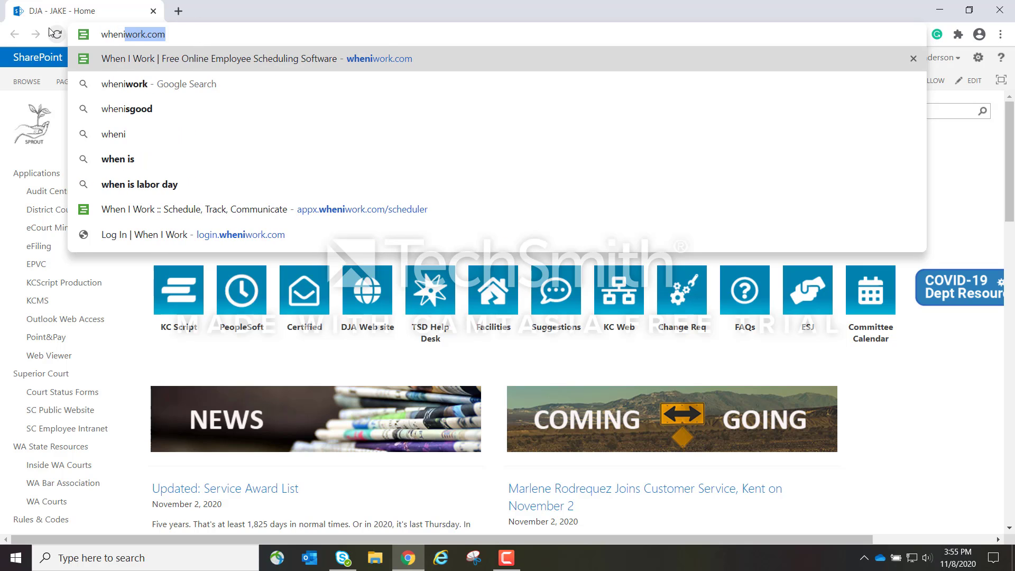
{"action": "key", "text": "Return"}
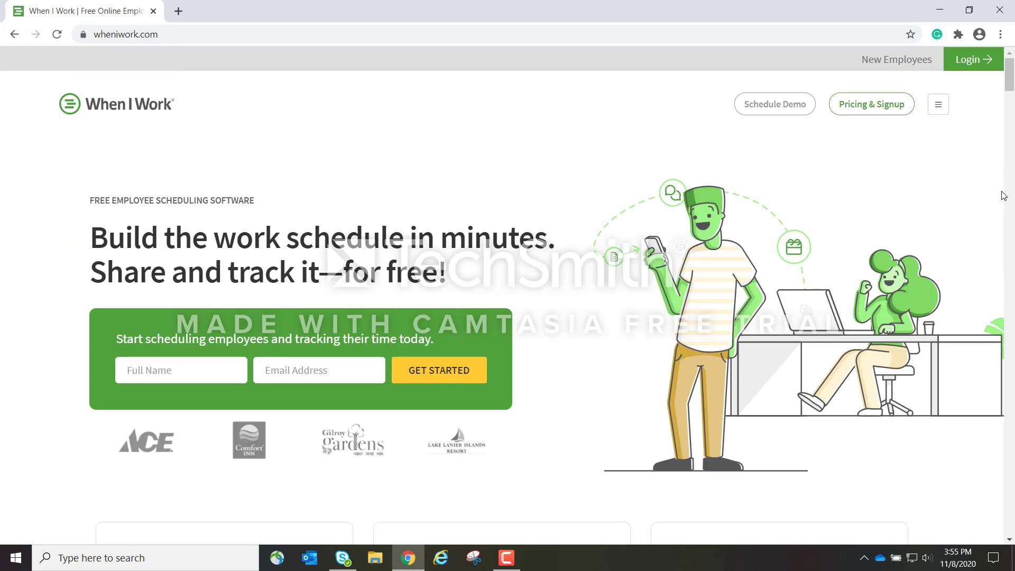
Log in to When I Work with the saved email address and the account password.
{"action": "left_click", "coordinate": [970, 67]}
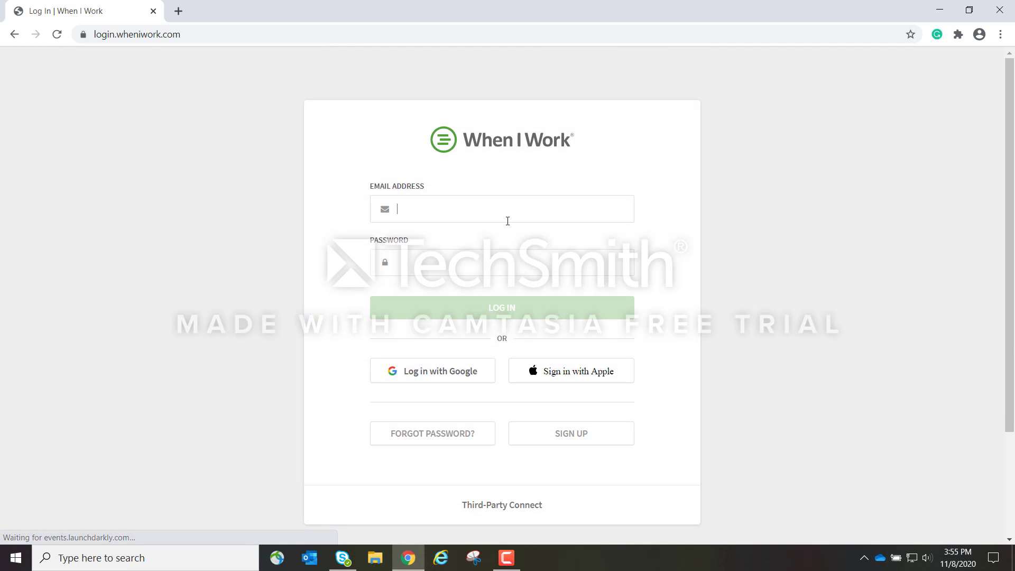
{"action": "left_click", "coordinate": [438, 208]}
{"action": "left_click", "coordinate": [363, 185]}
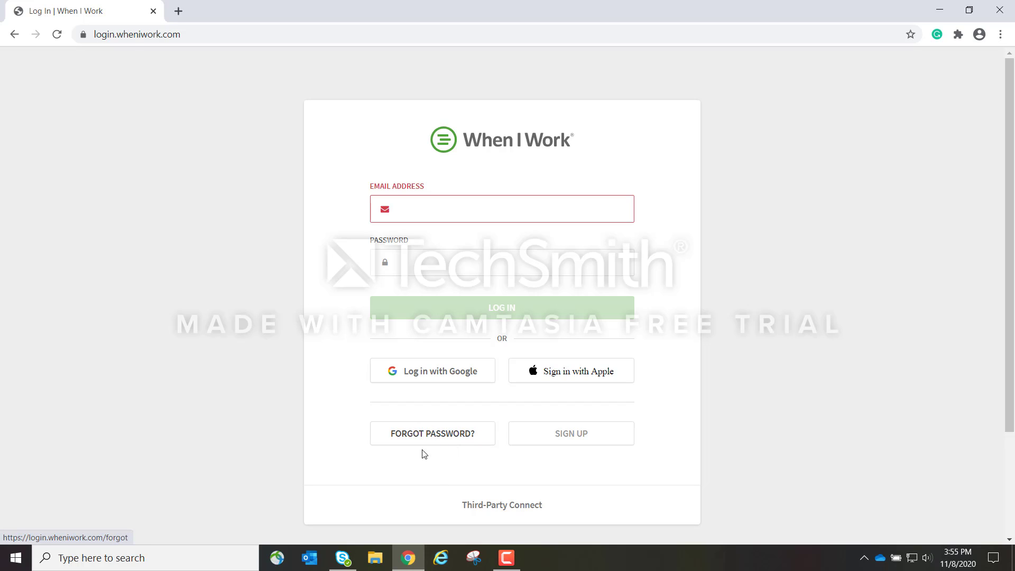
{"action": "left_click", "coordinate": [452, 206]}
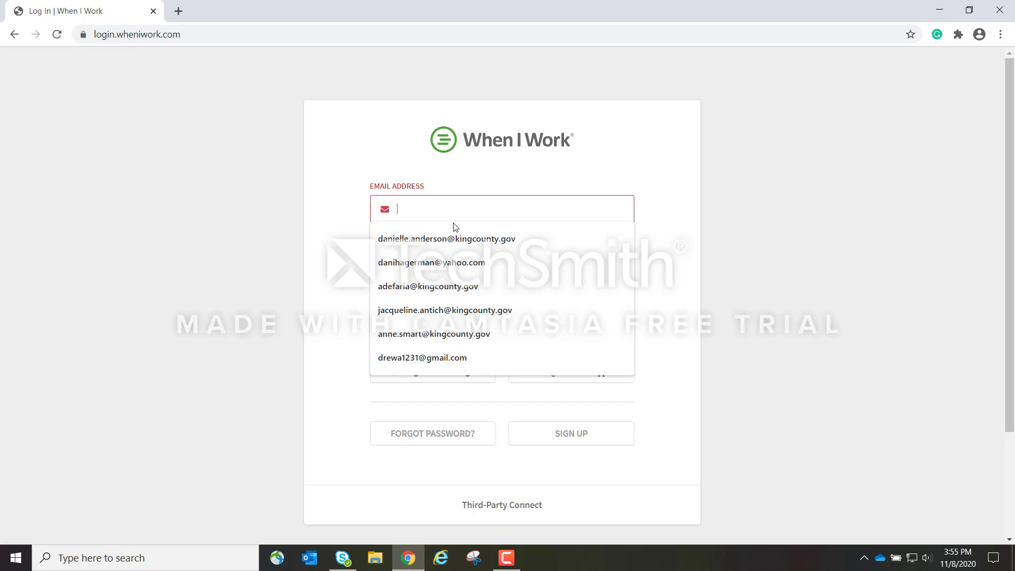
{"action": "left_click", "coordinate": [454, 227]}
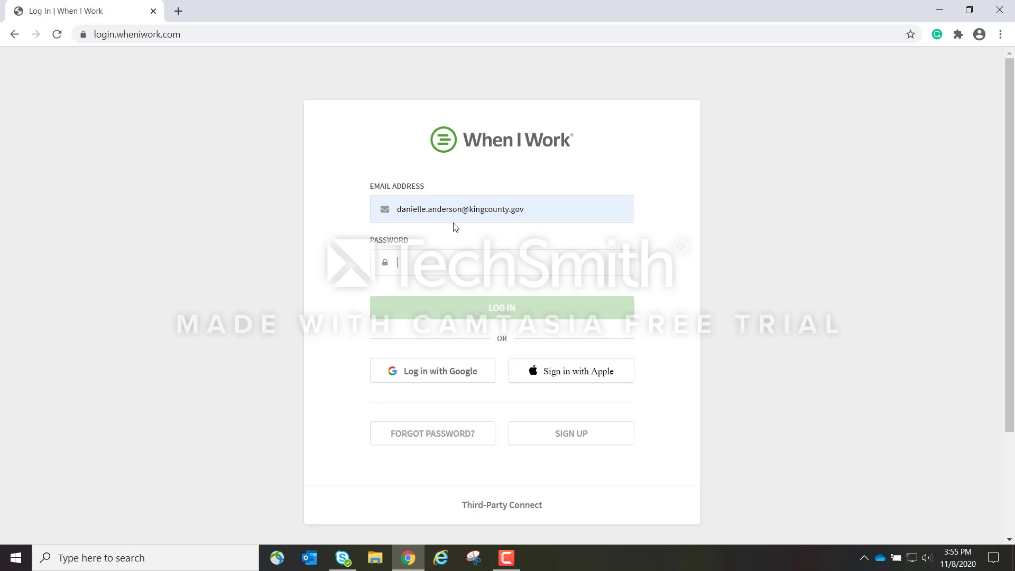
{"action": "type", "text": "••••"}
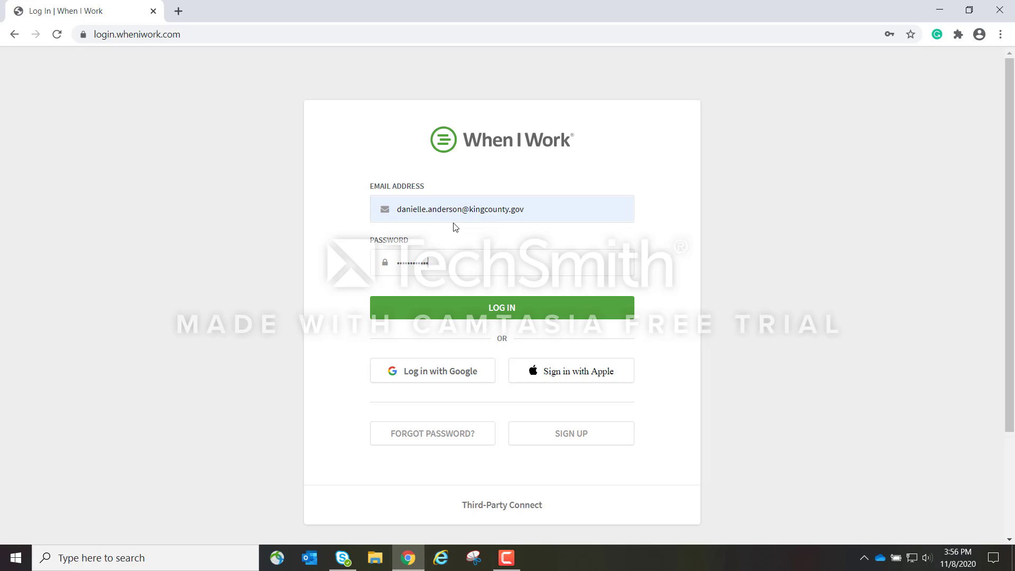
{"action": "key", "text": "Return"}
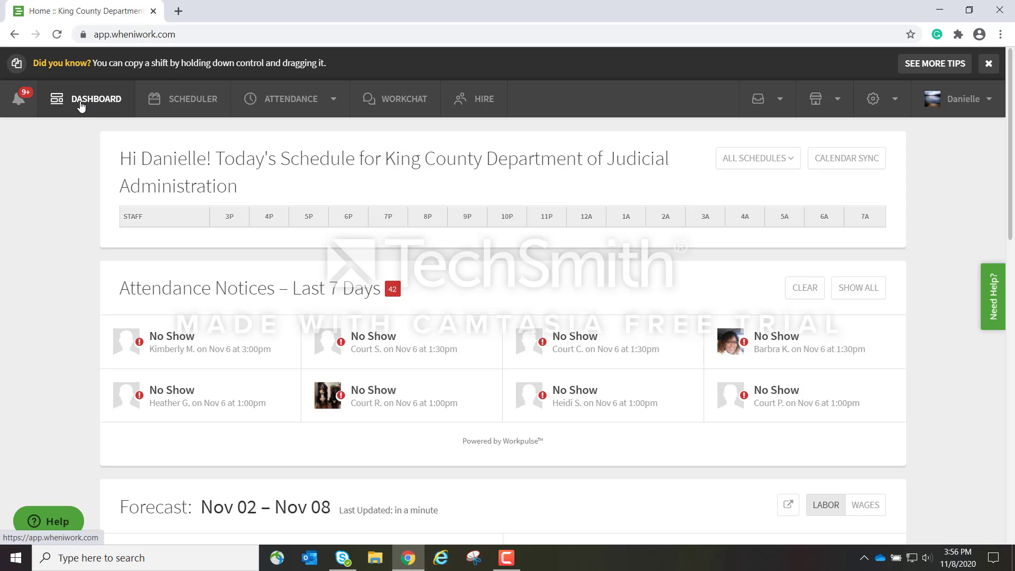
Open the Scheduler with all positions selected and scroll through the Nov 2–8 calendar.
{"action": "left_click", "coordinate": [191, 103]}
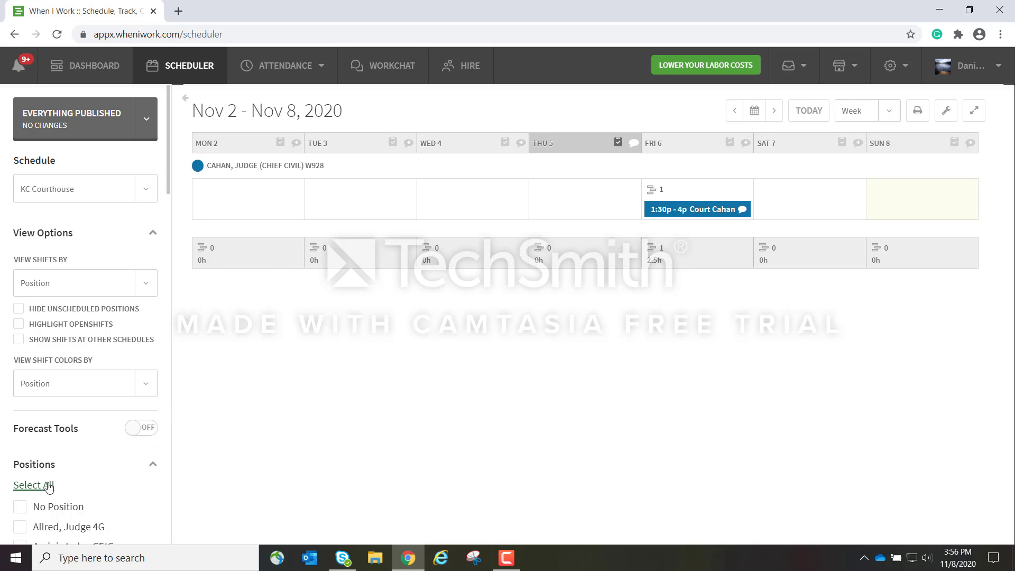
{"action": "left_click", "coordinate": [34, 489]}
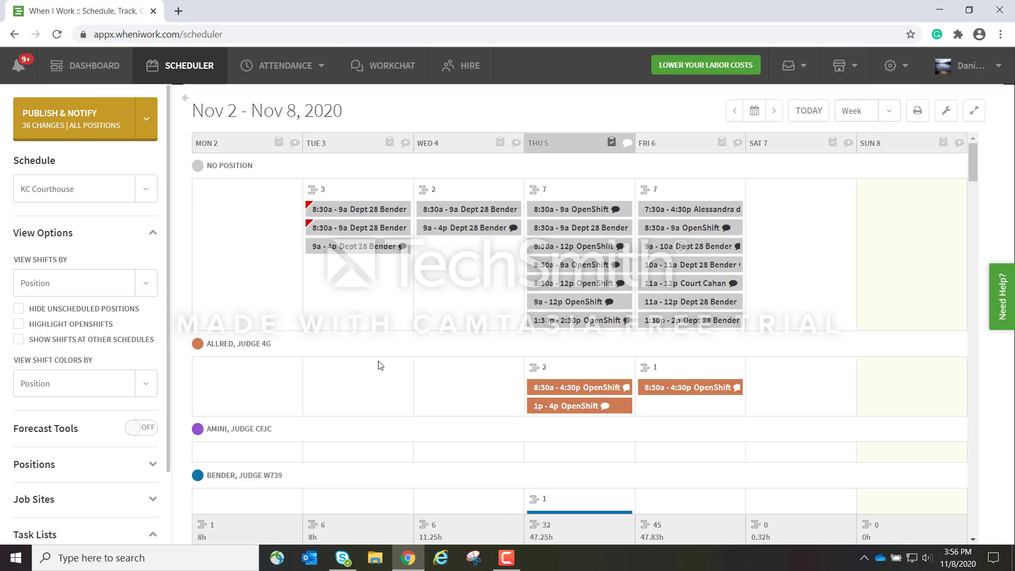
{"action": "scroll", "coordinate": [403, 349], "scroll_direction": "down", "scroll_amount": 5}
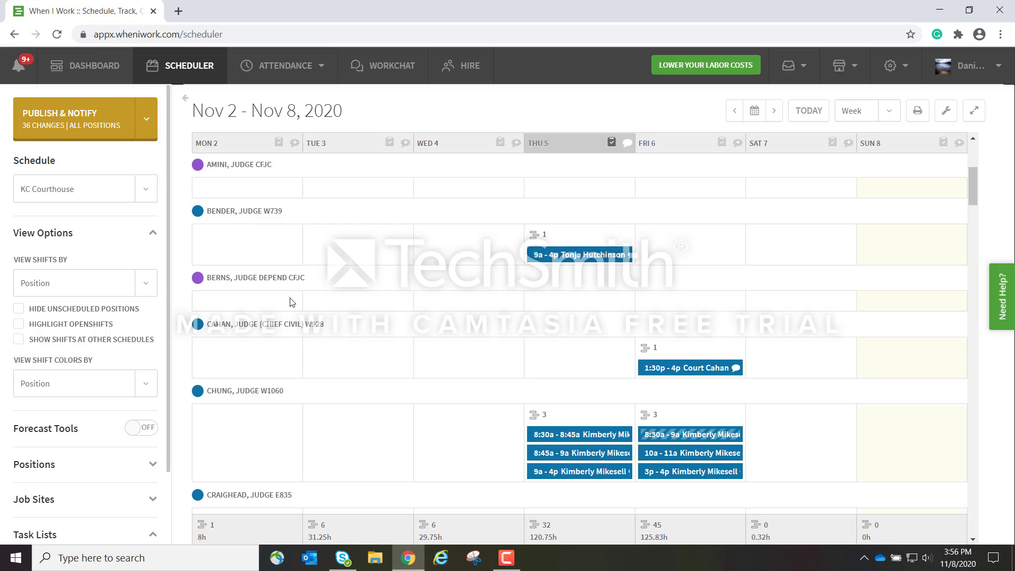
{"action": "scroll", "coordinate": [290, 302], "scroll_direction": "down", "scroll_amount": 8}
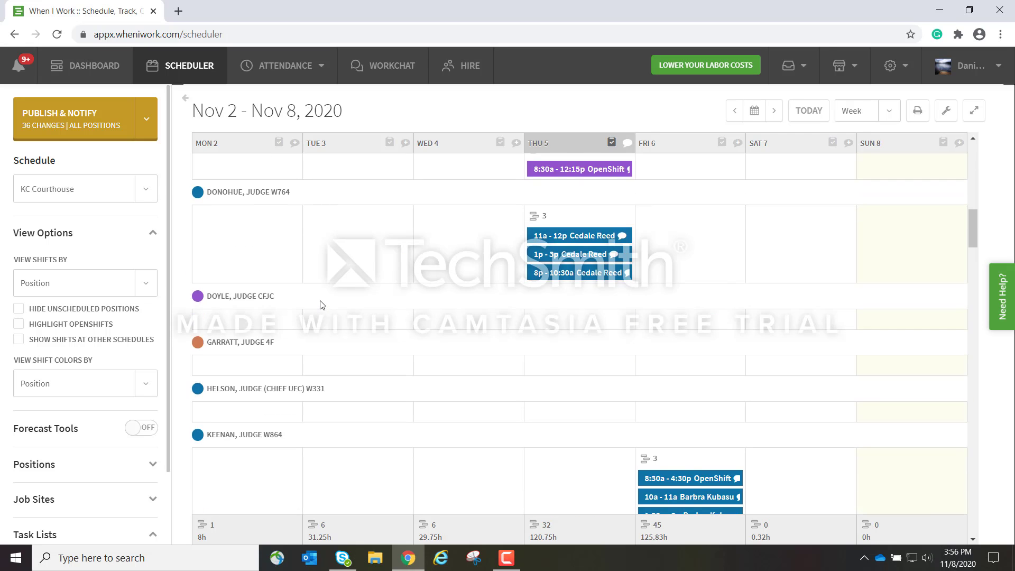
{"action": "scroll", "coordinate": [319, 305], "scroll_direction": "up", "scroll_amount": 8}
{"action": "scroll", "coordinate": [286, 298], "scroll_direction": "up", "scroll_amount": 5}
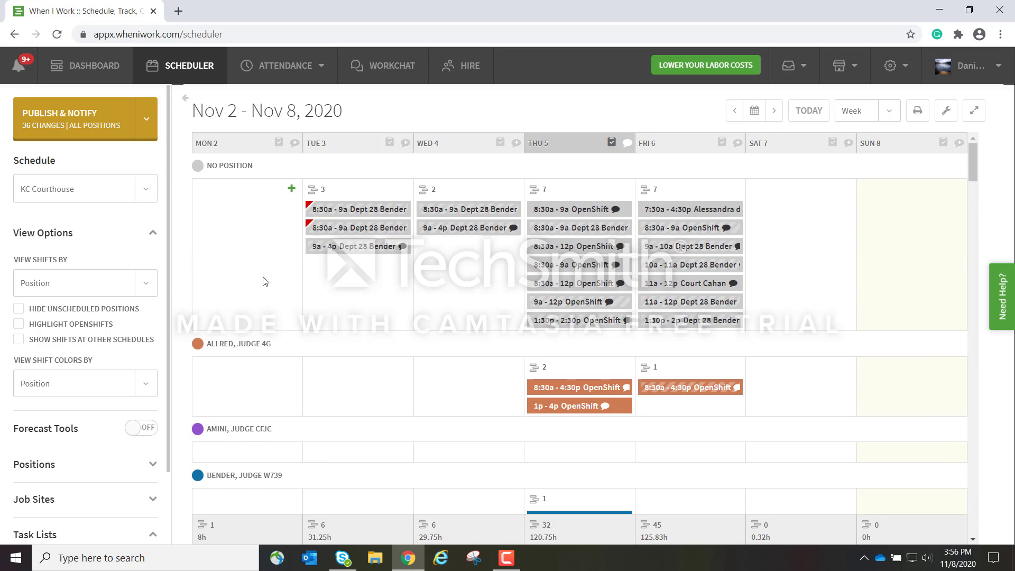
{"action": "scroll", "coordinate": [275, 288], "scroll_direction": "down", "scroll_amount": 6}
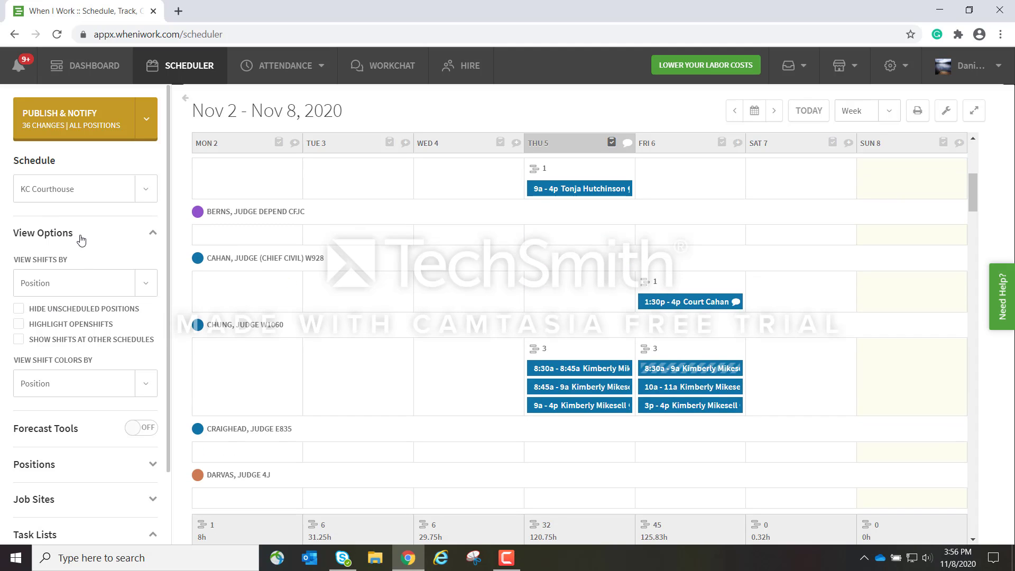
{"action": "left_click_drag", "start_coordinate": [77, 236], "coordinate": [9, 239]}
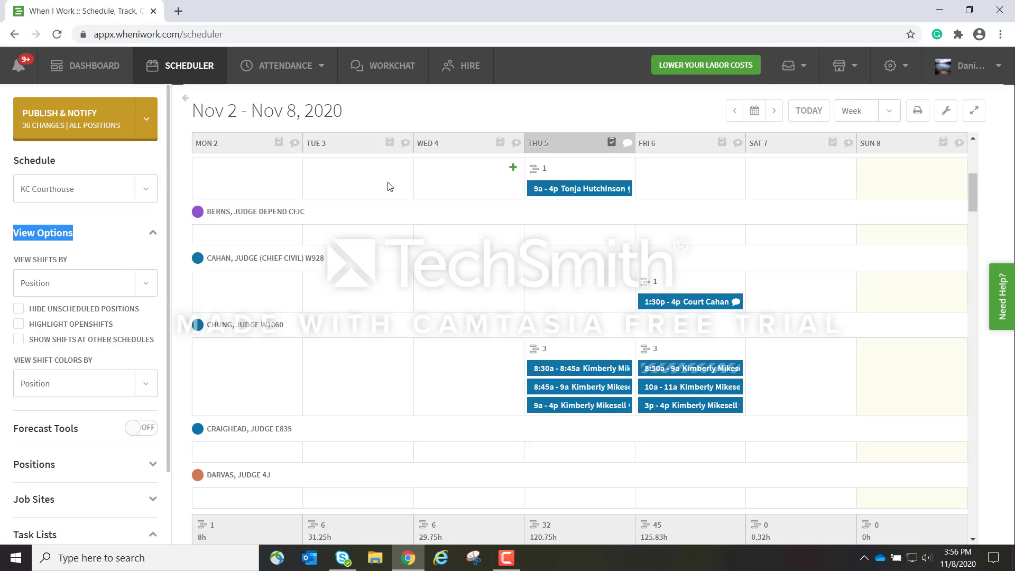
{"action": "left_click", "coordinate": [412, 112]}
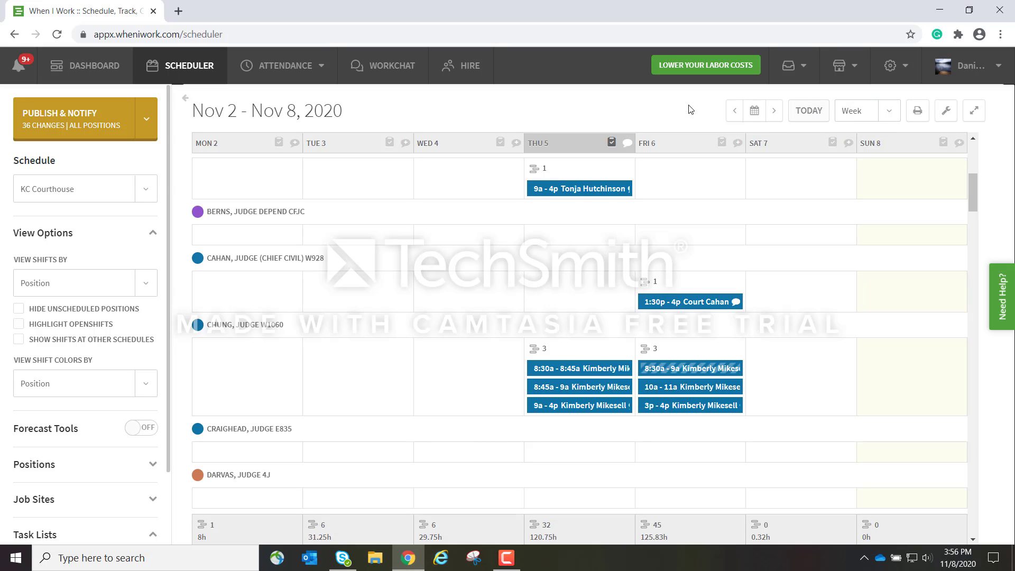
Step the schedule back one week, then forward to Nov 9–15, 2020.
{"action": "left_click", "coordinate": [734, 114]}
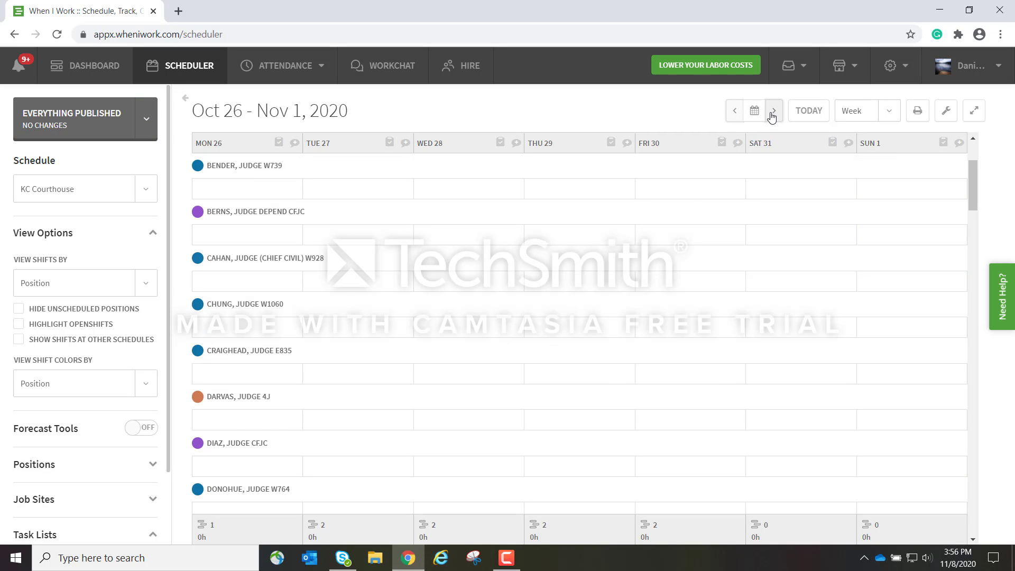
{"action": "left_click", "coordinate": [773, 114]}
{"action": "left_click", "coordinate": [774, 113]}
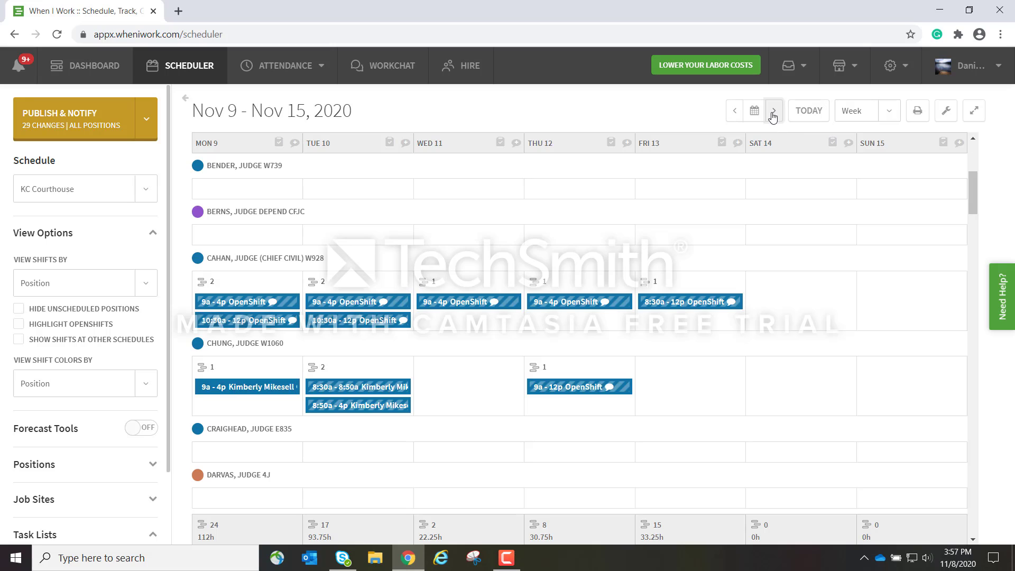
Keep the calendar period set to Week.
{"action": "left_click", "coordinate": [894, 112]}
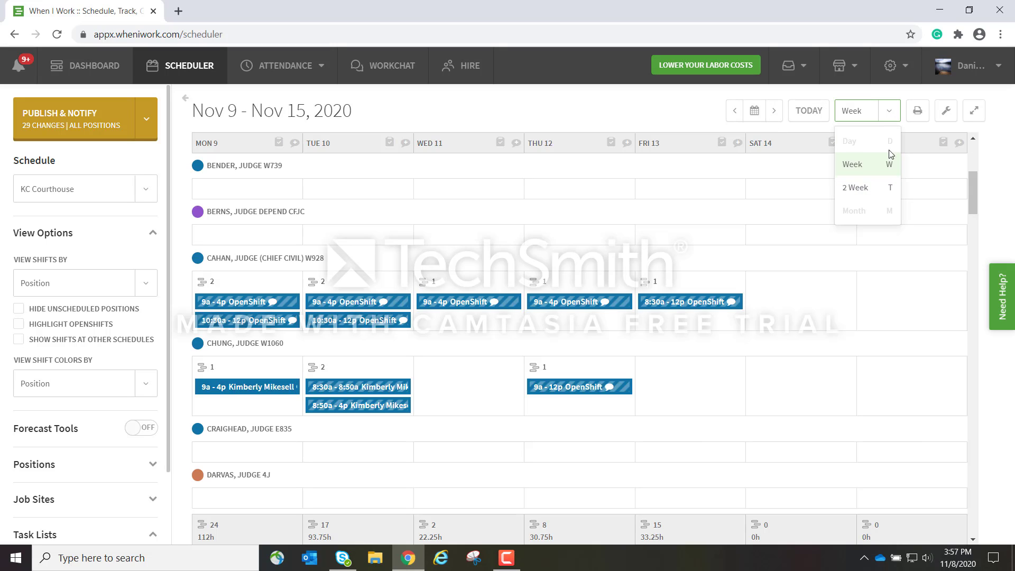
{"action": "left_click", "coordinate": [889, 116]}
{"action": "left_click", "coordinate": [889, 115]}
{"action": "left_click", "coordinate": [861, 166]}
{"action": "left_click", "coordinate": [890, 112]}
{"action": "left_click", "coordinate": [889, 115]}
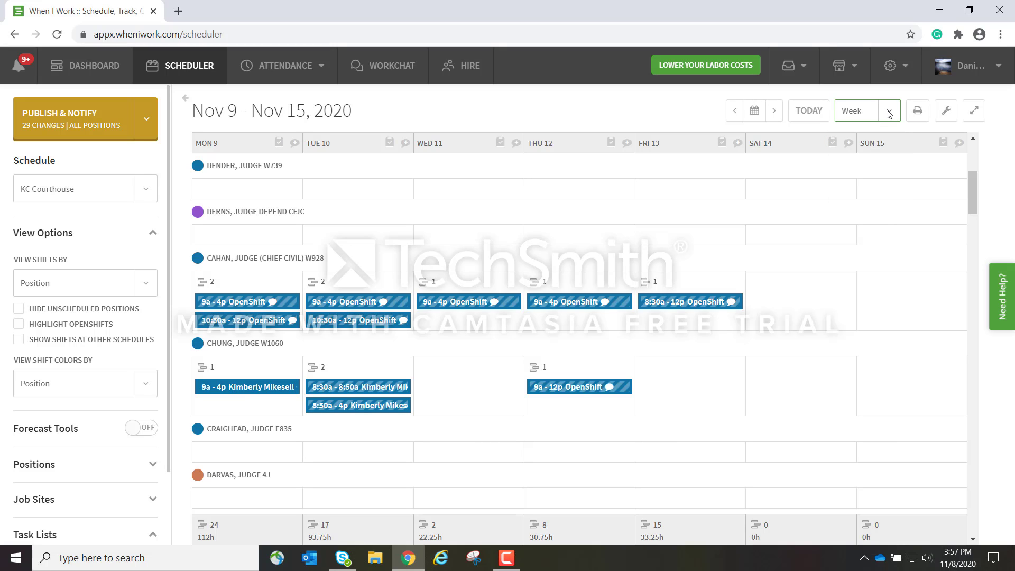
{"action": "left_click", "coordinate": [890, 112]}
{"action": "left_click", "coordinate": [862, 167]}
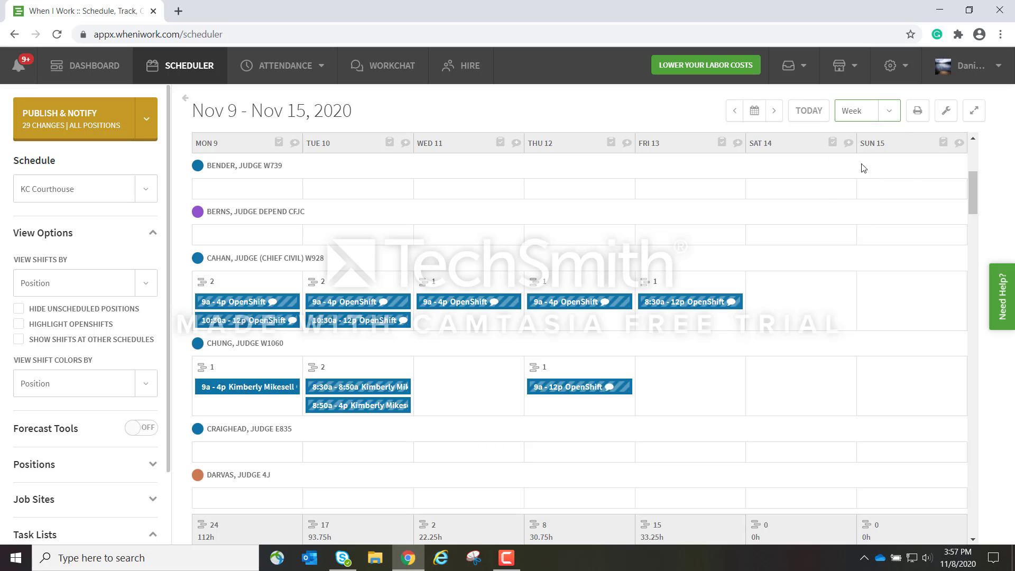
{"action": "left_click", "coordinate": [889, 120]}
{"action": "left_click", "coordinate": [889, 116]}
{"action": "left_click", "coordinate": [892, 112]}
{"action": "left_click", "coordinate": [873, 166]}
{"action": "left_click", "coordinate": [149, 287]}
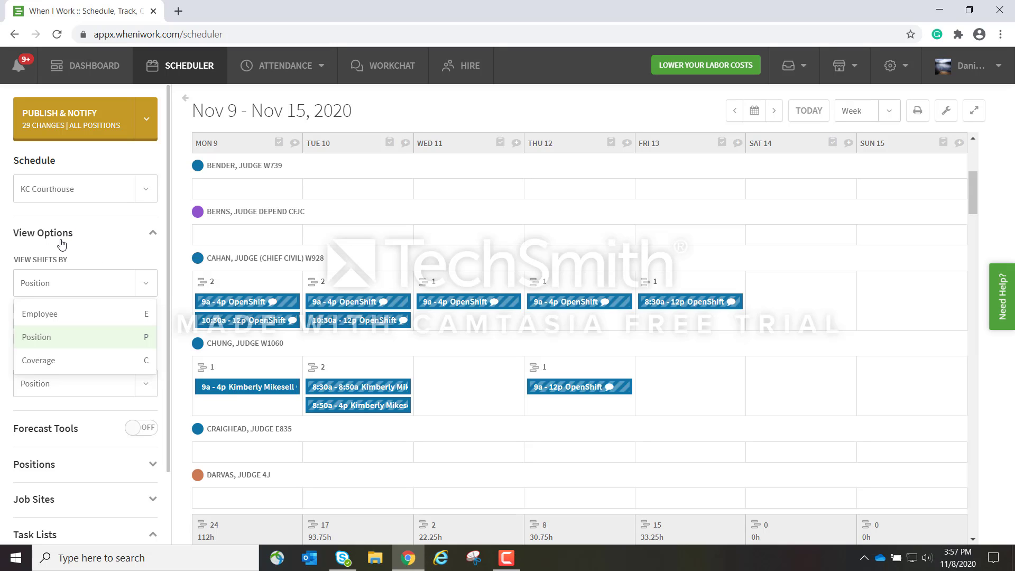
Keep KC Courthouse as the schedule and group the Nov 9–15 shifts by Employee.
{"action": "left_click", "coordinate": [148, 197]}
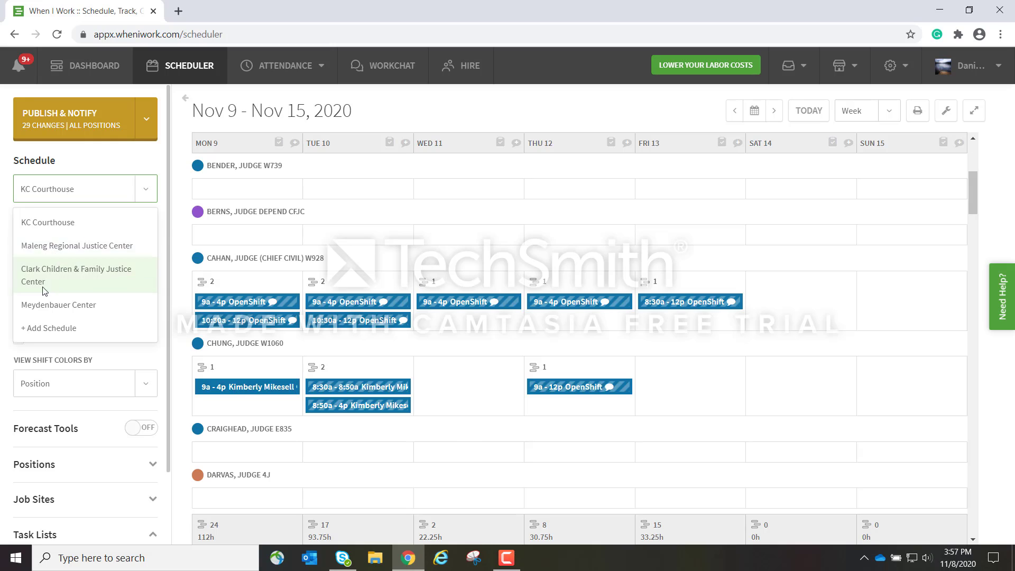
{"action": "left_click", "coordinate": [104, 169]}
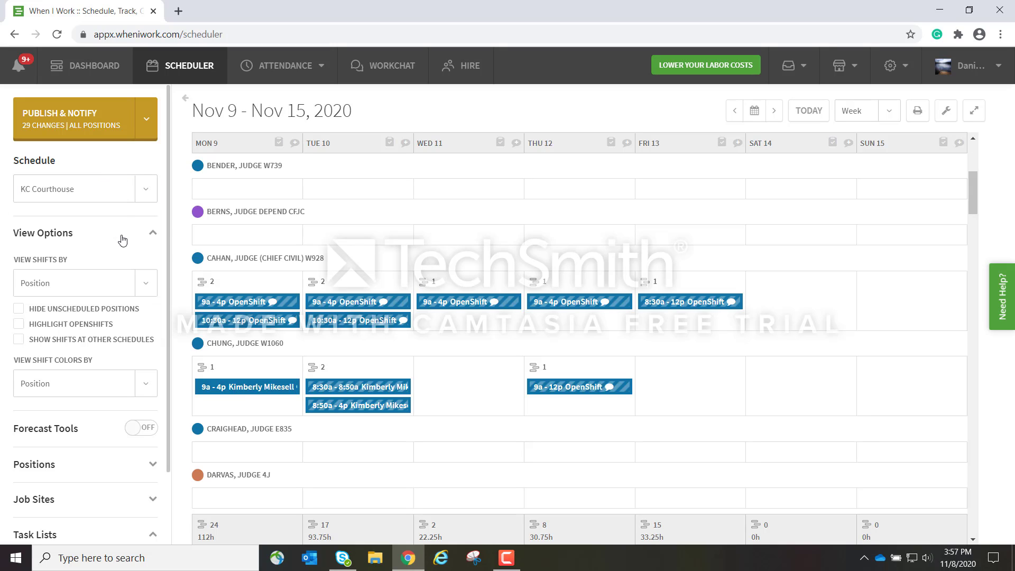
{"action": "left_click", "coordinate": [147, 287]}
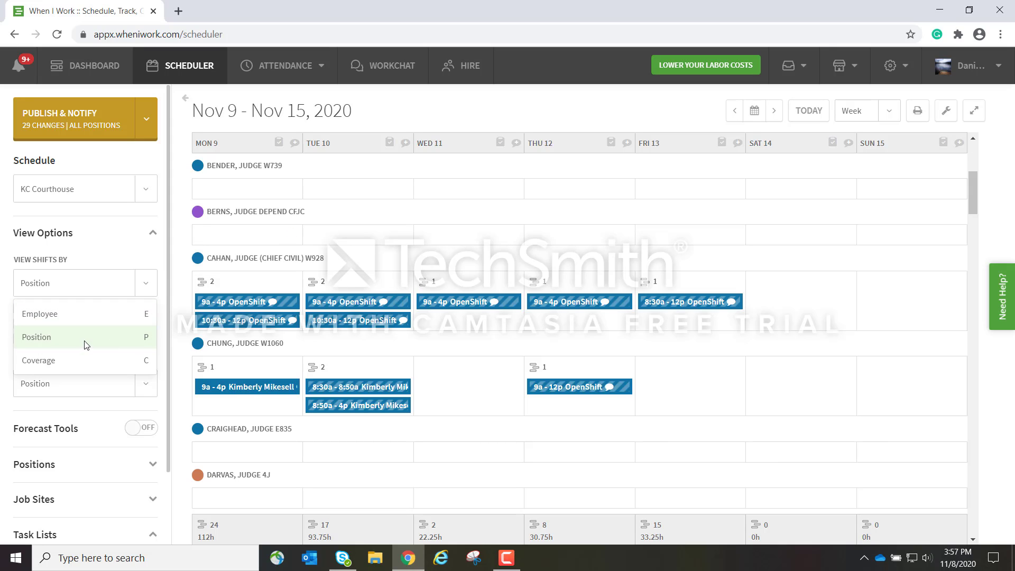
{"action": "left_click", "coordinate": [82, 314]}
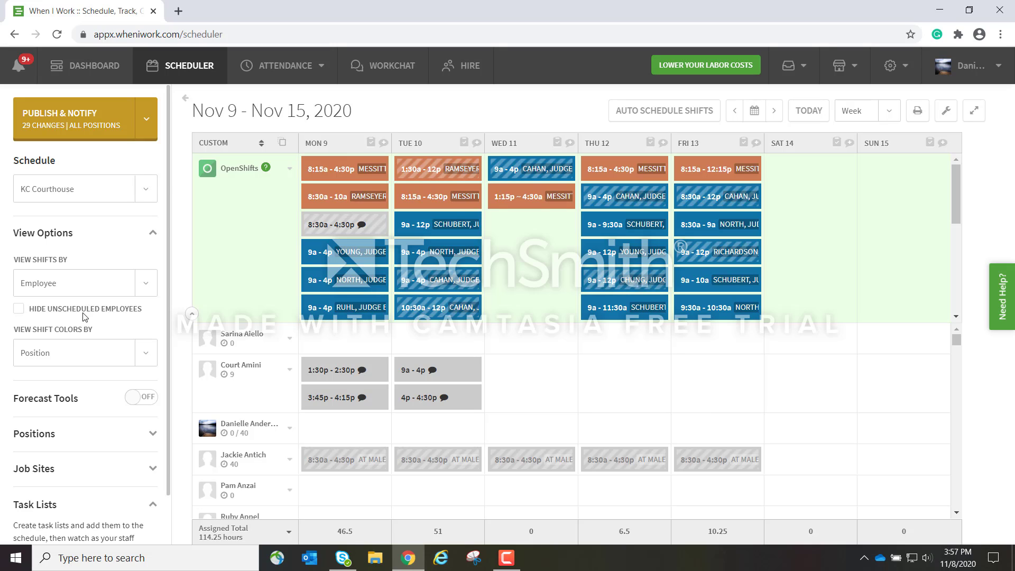
Scroll down the employee rows and reopen the View Shifts By grouping choices.
{"action": "scroll", "coordinate": [308, 435], "scroll_direction": "down", "scroll_amount": 1}
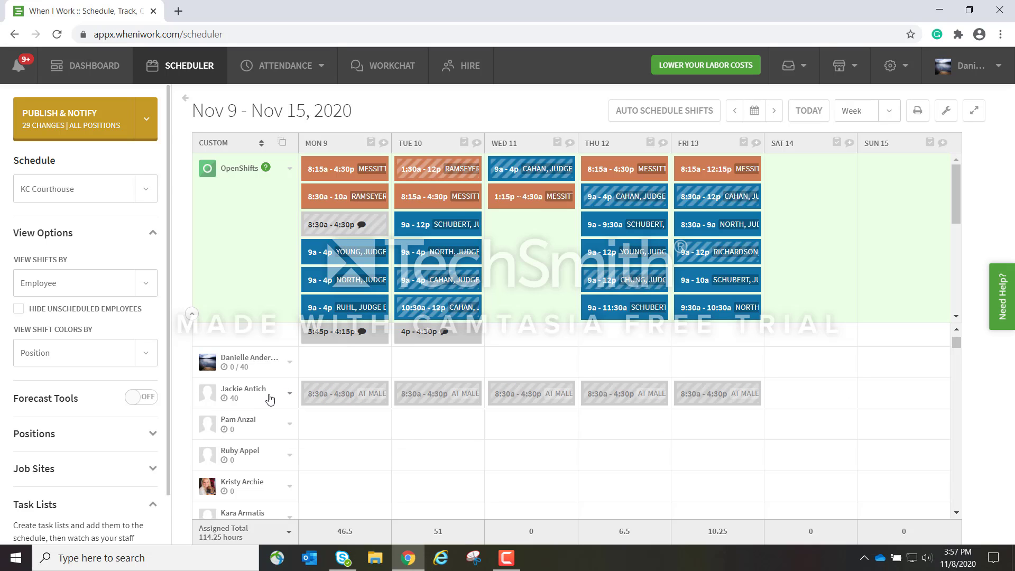
{"action": "scroll", "coordinate": [235, 396], "scroll_direction": "down", "scroll_amount": 5}
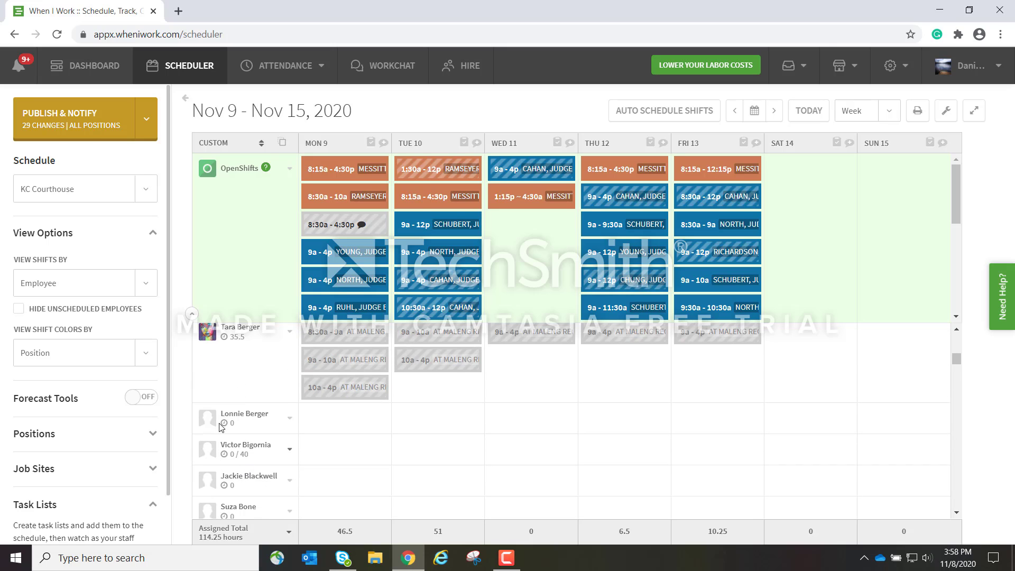
{"action": "left_click", "coordinate": [144, 284]}
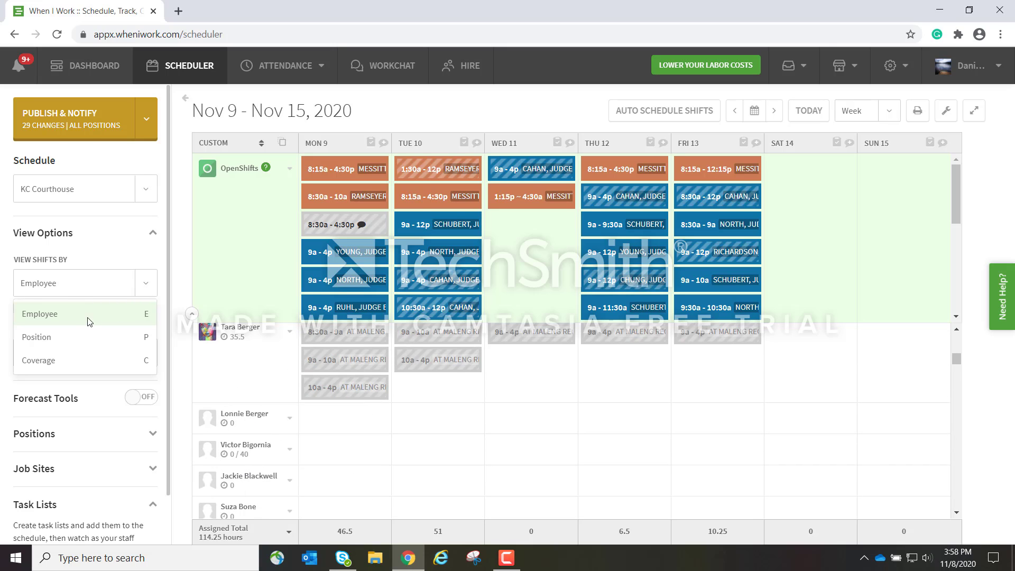
{"action": "left_click", "coordinate": [146, 285]}
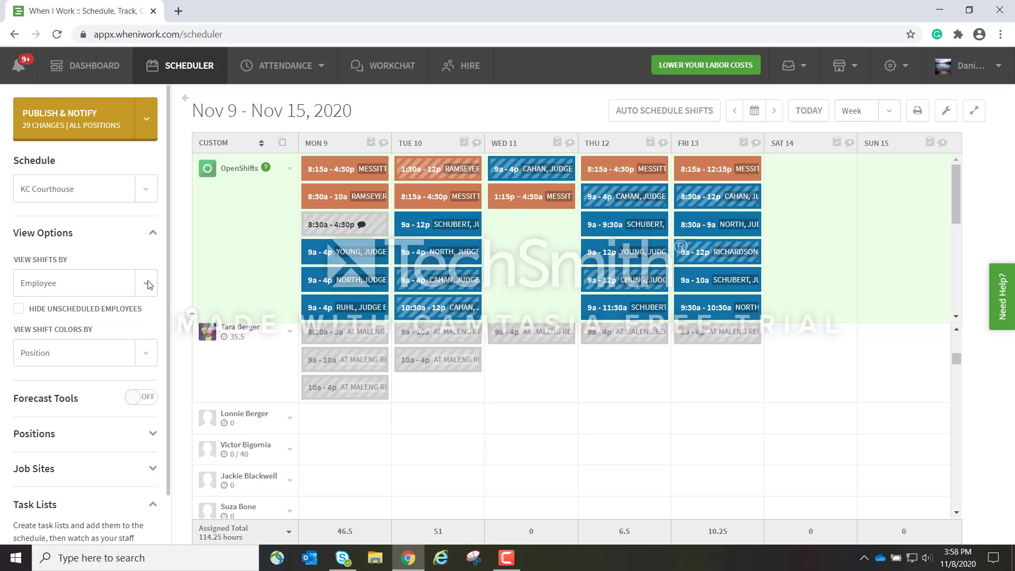
{"action": "left_click", "coordinate": [148, 281]}
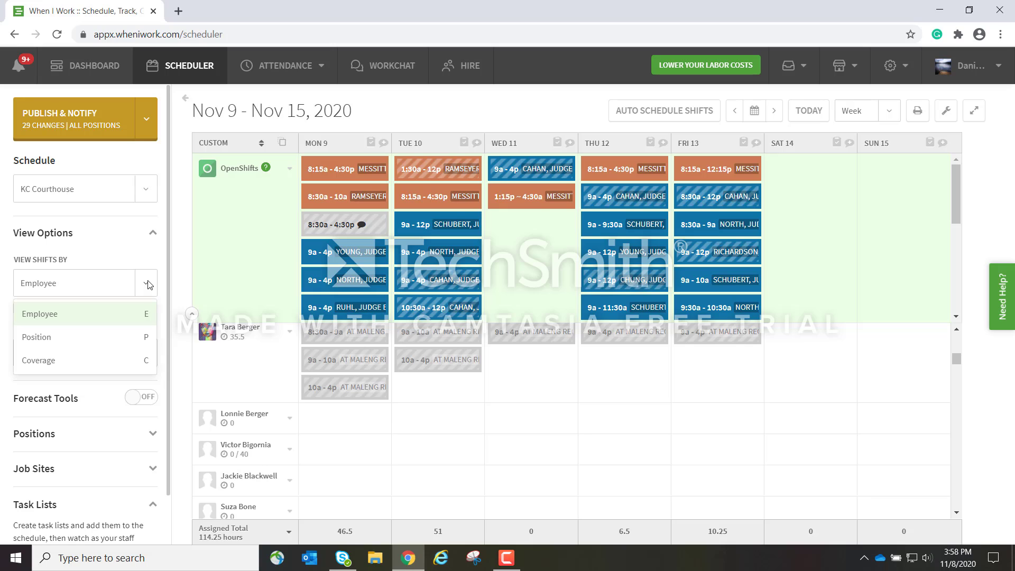
{"action": "left_click", "coordinate": [50, 338]}
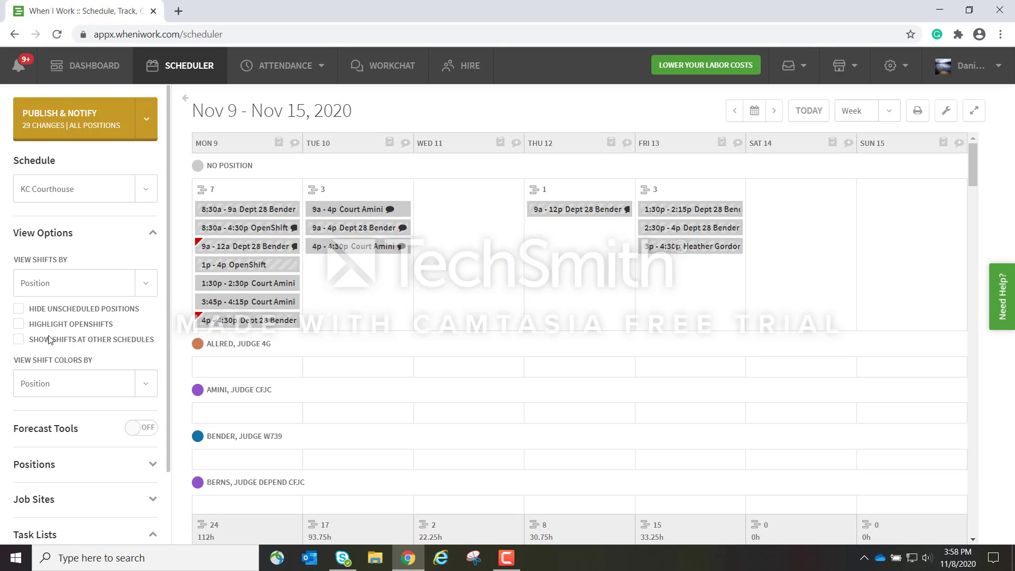
{"action": "scroll", "coordinate": [403, 364], "scroll_direction": "down", "scroll_amount": 15}
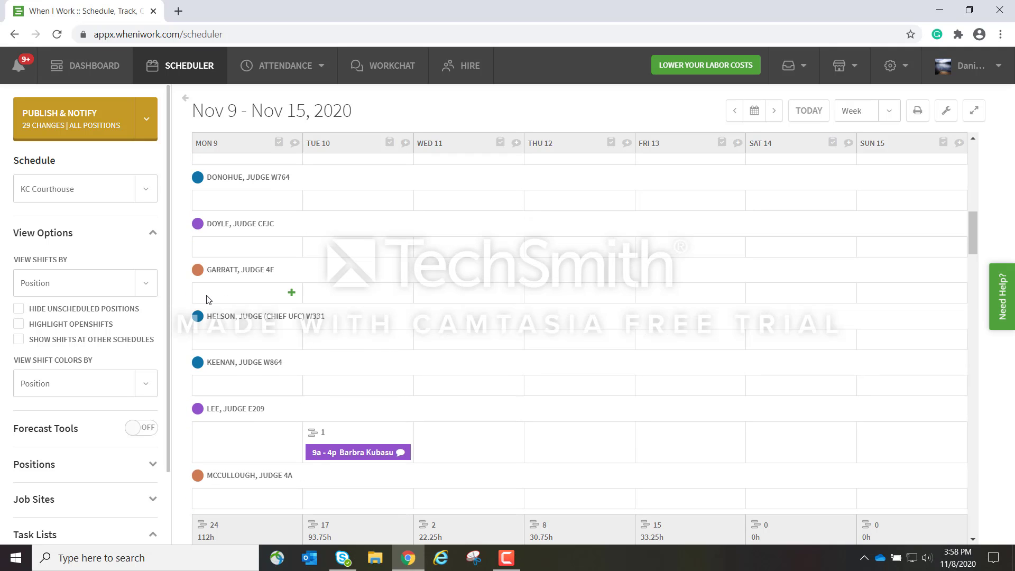
{"action": "scroll", "coordinate": [267, 312], "scroll_direction": "down", "scroll_amount": 4}
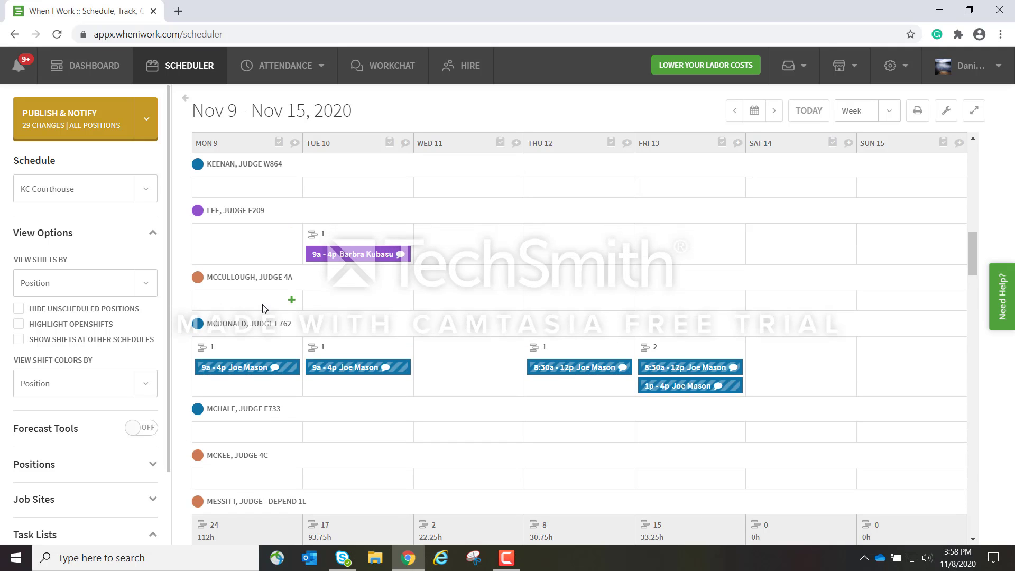
{"action": "mouse_move", "coordinate": [251, 365]}
{"action": "left_click", "coordinate": [146, 288]}
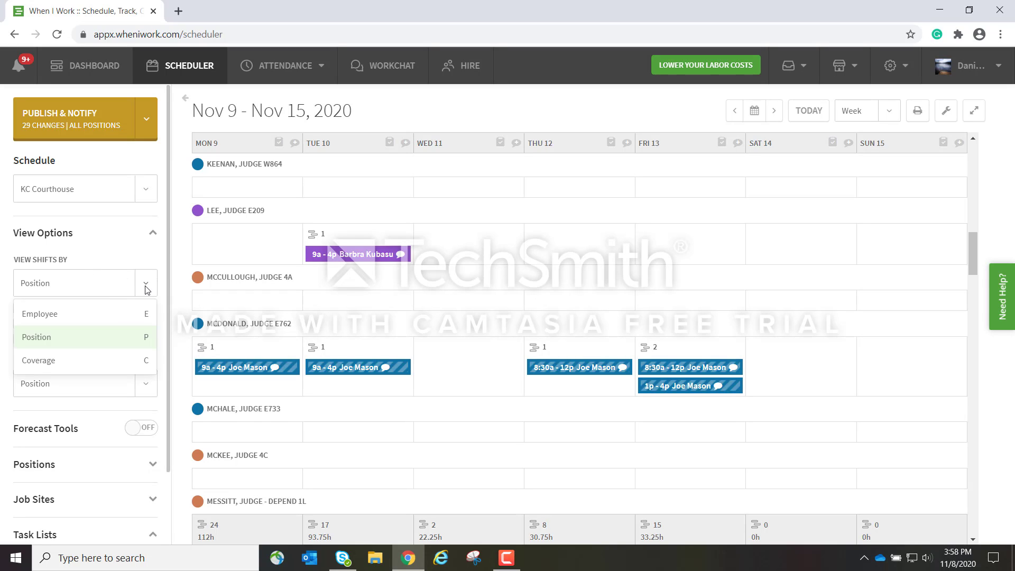
{"action": "left_click", "coordinate": [64, 340]}
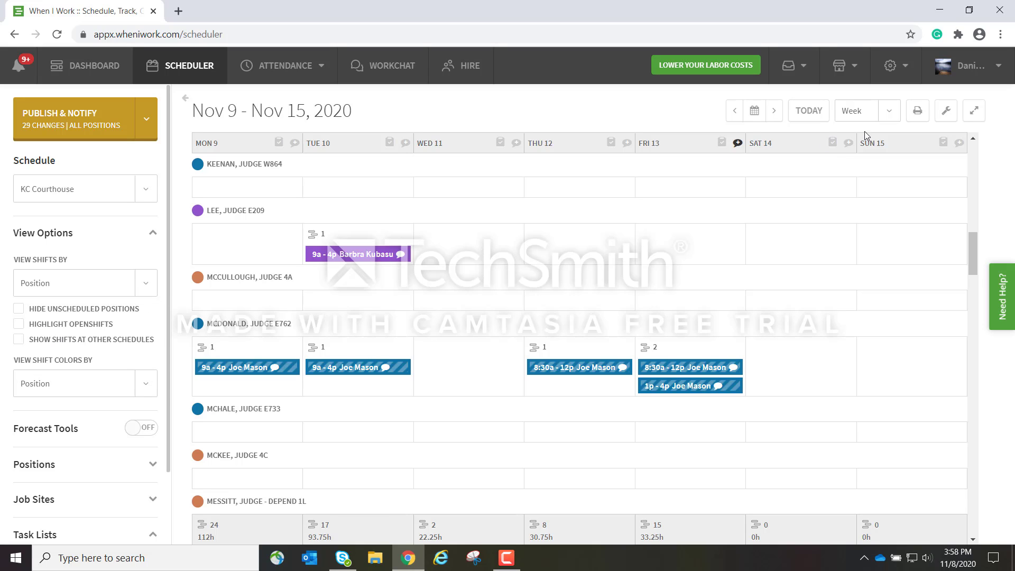
{"action": "left_click", "coordinate": [889, 111]}
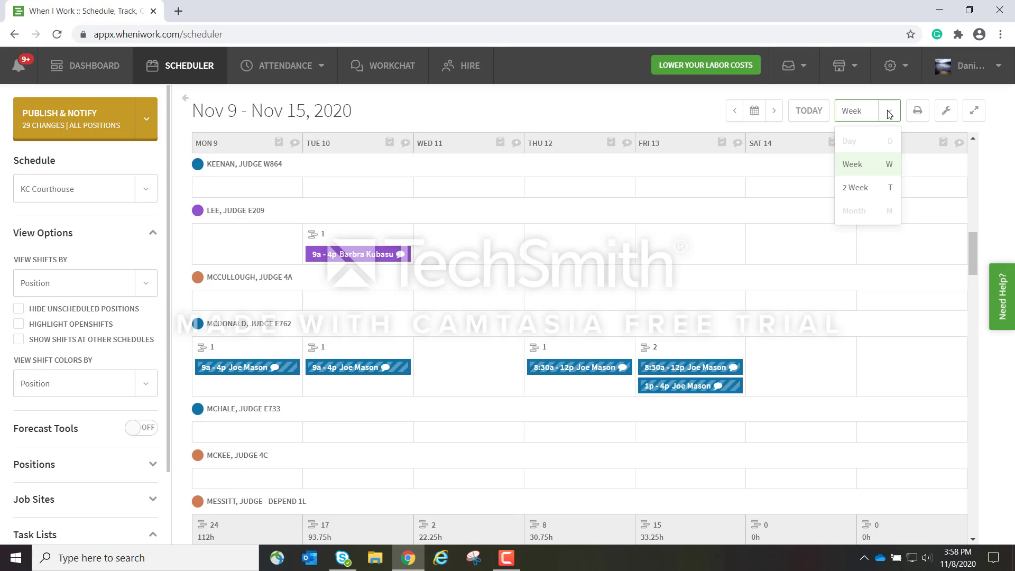
Keep the one-week view with shifts grouped by Position.
{"action": "left_click", "coordinate": [846, 167]}
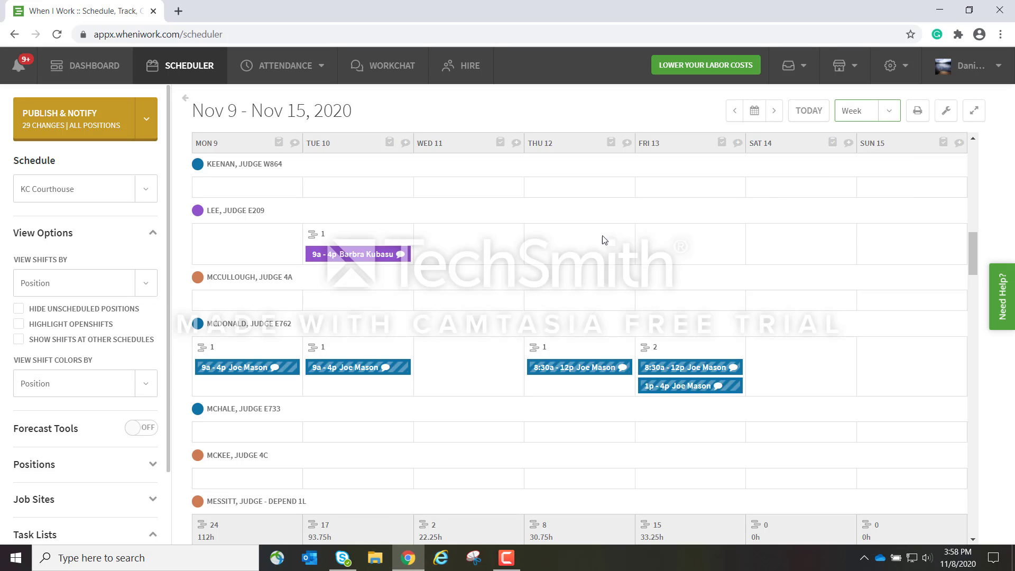
{"action": "left_click", "coordinate": [153, 290]}
{"action": "left_click", "coordinate": [106, 336]}
{"action": "scroll", "coordinate": [148, 329], "scroll_direction": "down", "scroll_amount": 2}
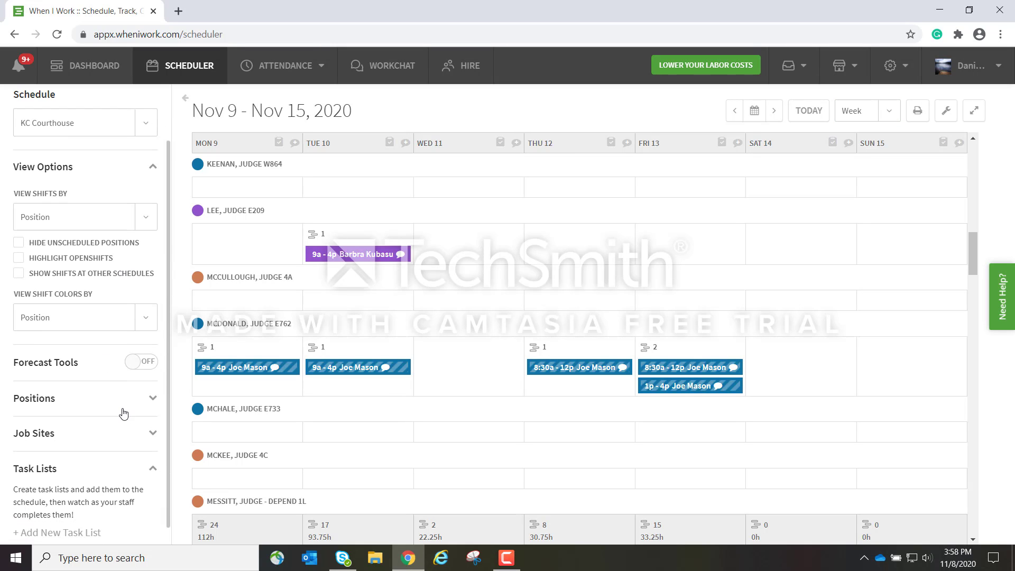
{"action": "scroll", "coordinate": [109, 316], "scroll_direction": "up", "scroll_amount": 1}
{"action": "scroll", "coordinate": [108, 319], "scroll_direction": "down", "scroll_amount": 2}
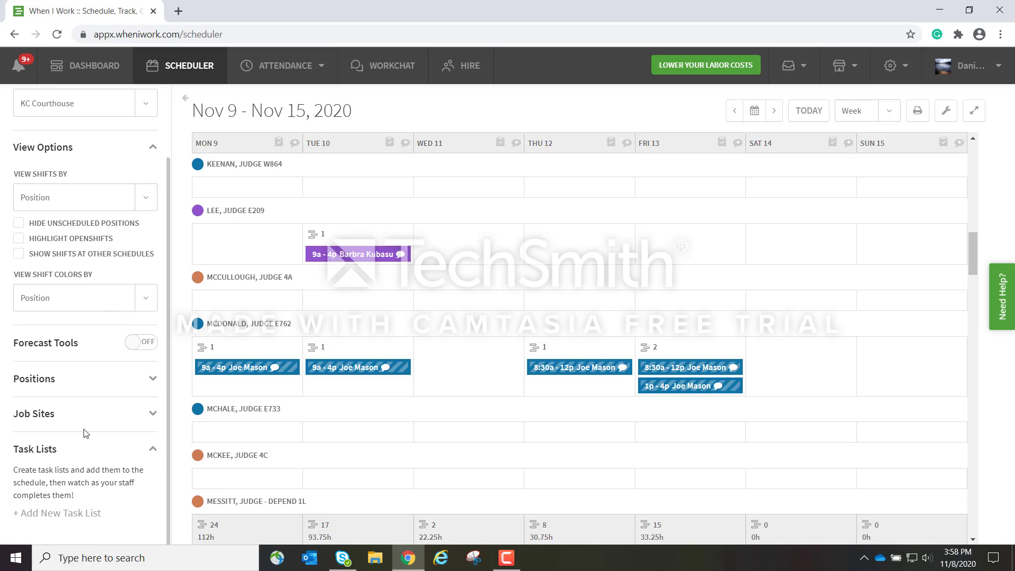
In Positions, choose Select None, then tick only the Chief Civil judge W928 position.
{"action": "left_click", "coordinate": [151, 378]}
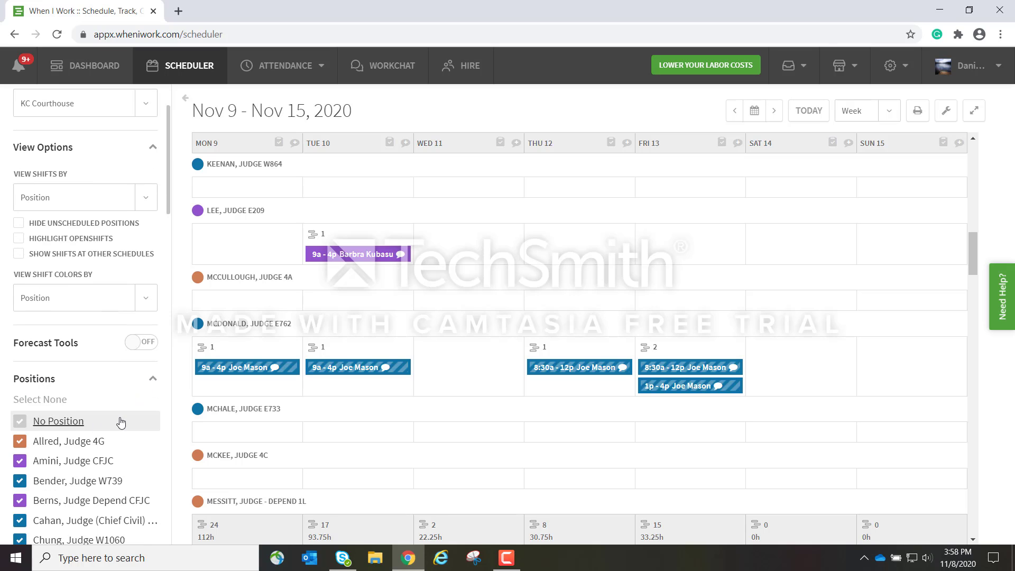
{"action": "scroll", "coordinate": [100, 412], "scroll_direction": "down", "scroll_amount": 5}
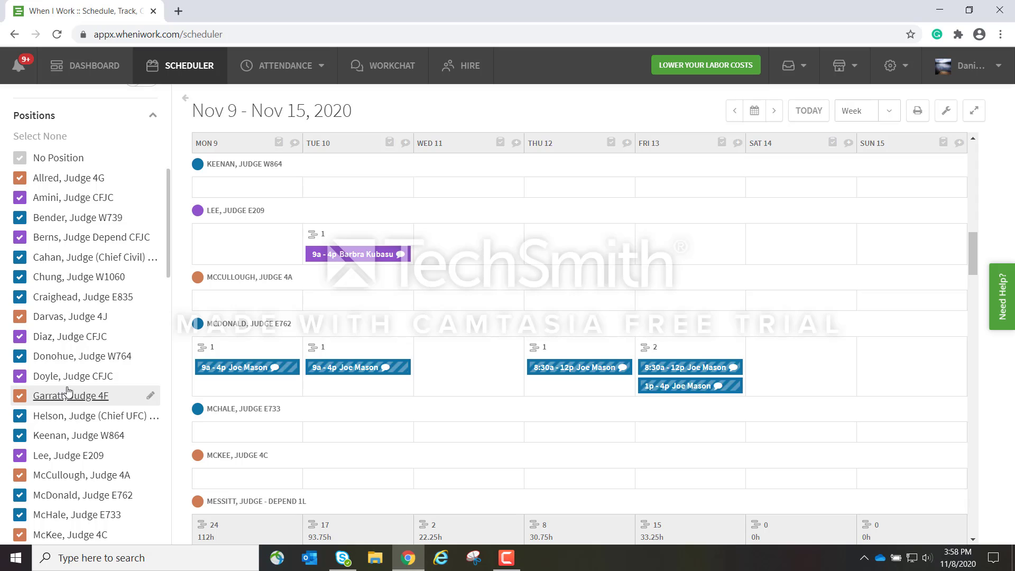
{"action": "scroll", "coordinate": [66, 393], "scroll_direction": "up", "scroll_amount": 4}
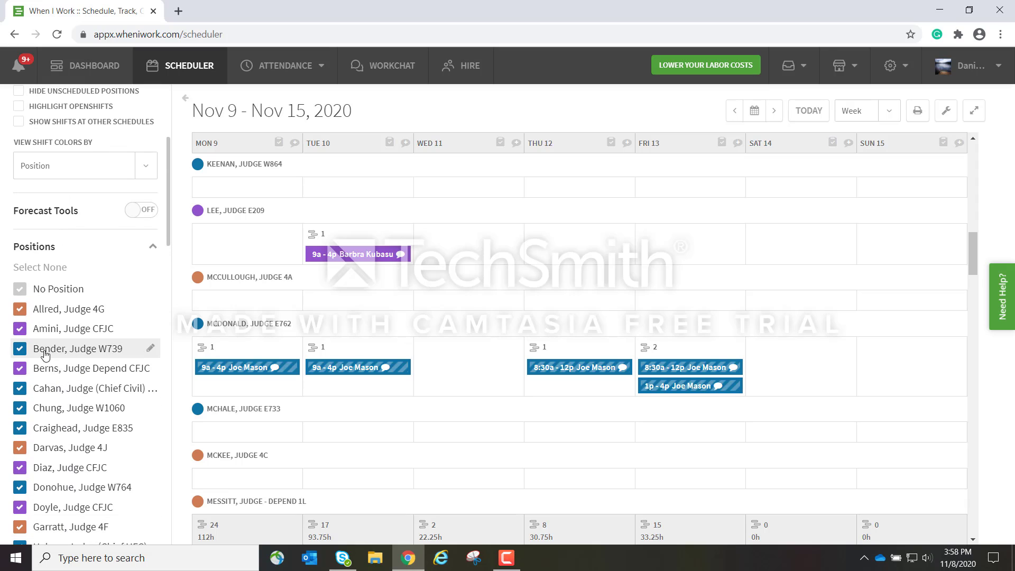
{"action": "left_click", "coordinate": [58, 268]}
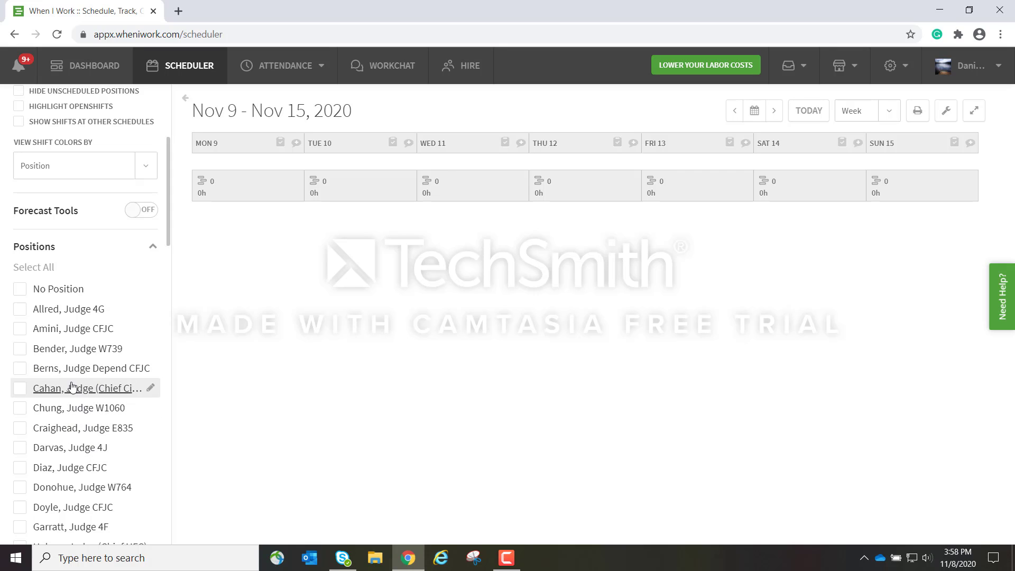
{"action": "left_click", "coordinate": [20, 389]}
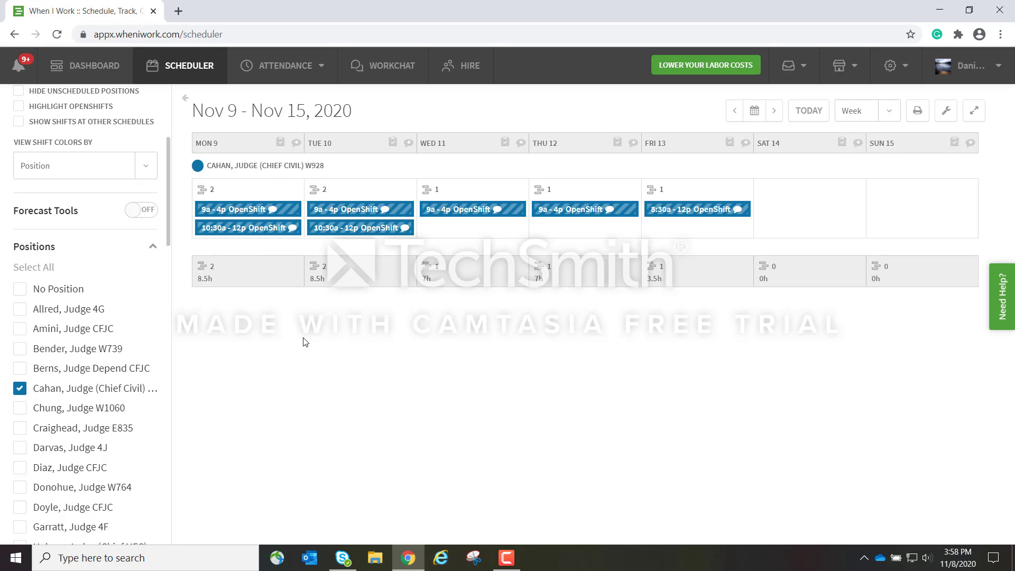
{"action": "left_click", "coordinate": [21, 389]}
{"action": "scroll", "coordinate": [68, 404], "scroll_direction": "down", "scroll_amount": 1}
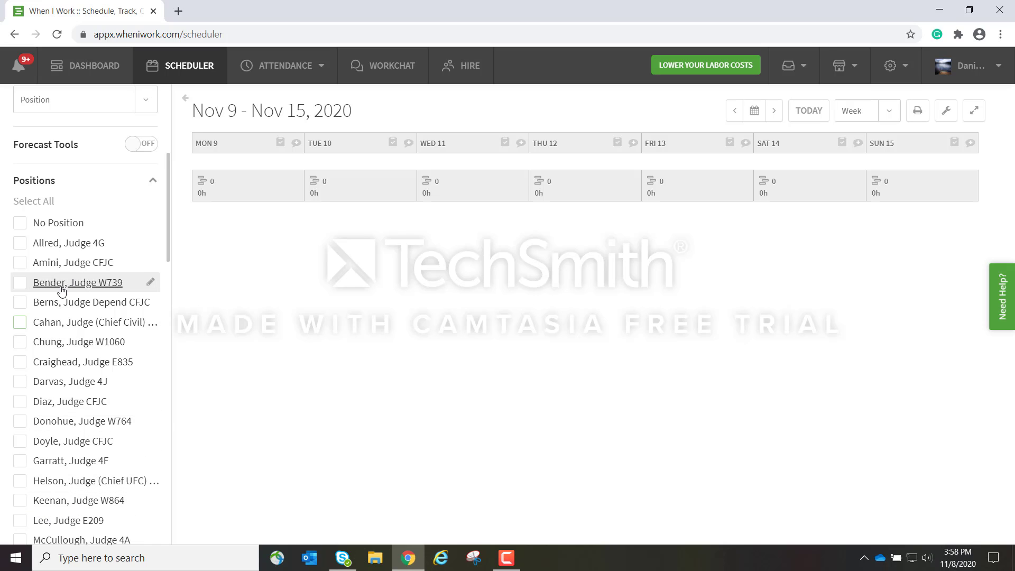
{"action": "scroll", "coordinate": [74, 321], "scroll_direction": "up", "scroll_amount": 3}
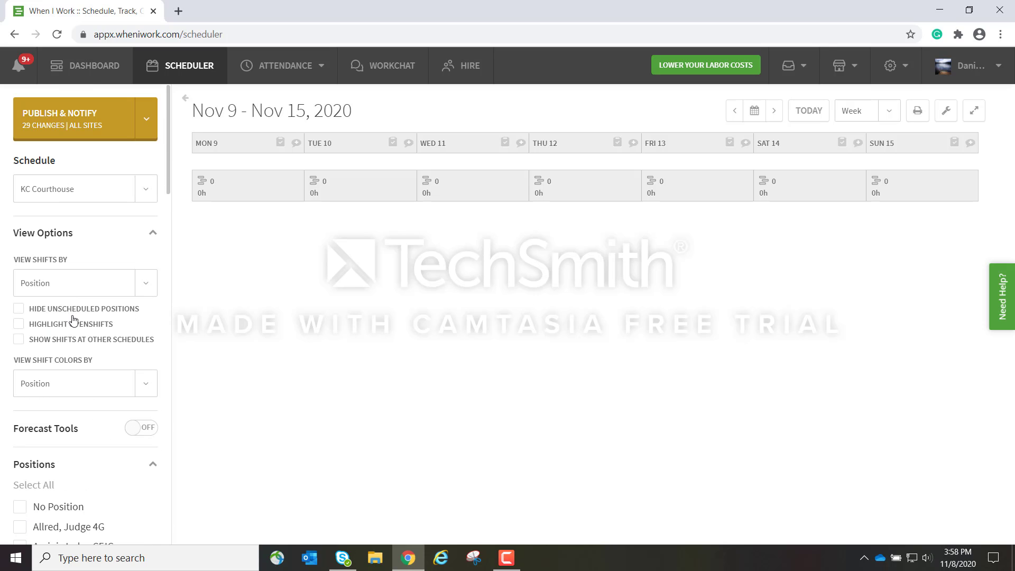
{"action": "left_click", "coordinate": [40, 486]}
{"action": "scroll", "coordinate": [238, 309], "scroll_direction": "down", "scroll_amount": 6}
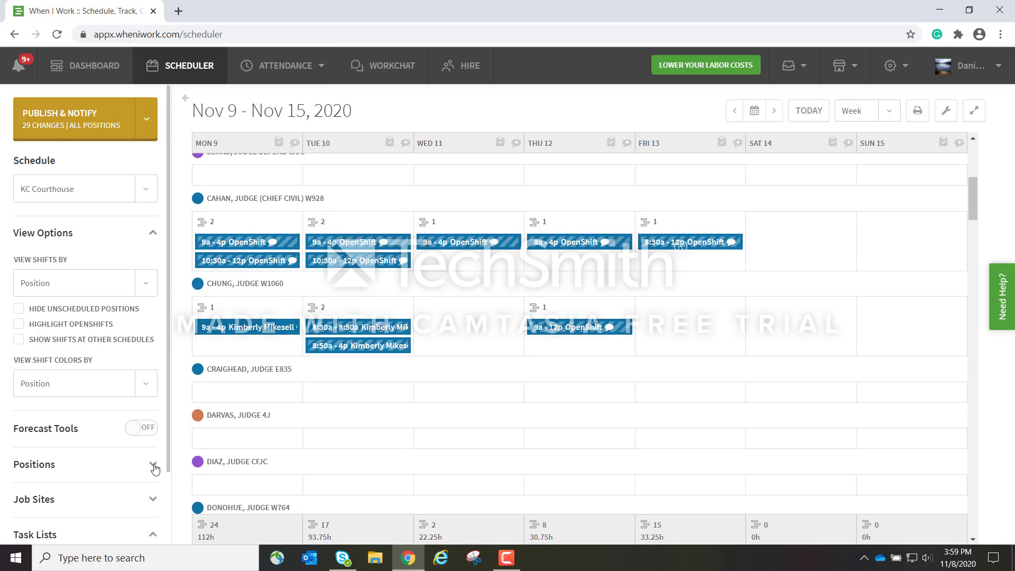
{"action": "left_click", "coordinate": [152, 464]}
{"action": "scroll", "coordinate": [154, 455], "scroll_direction": "down", "scroll_amount": 3}
{"action": "scroll", "coordinate": [155, 456], "scroll_direction": "down", "scroll_amount": 1}
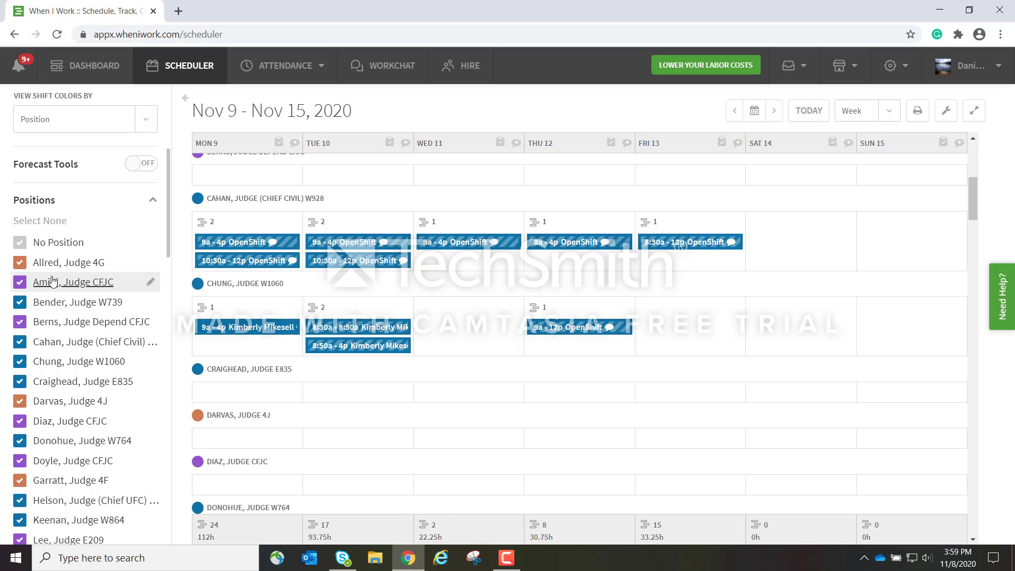
{"action": "left_click", "coordinate": [41, 221]}
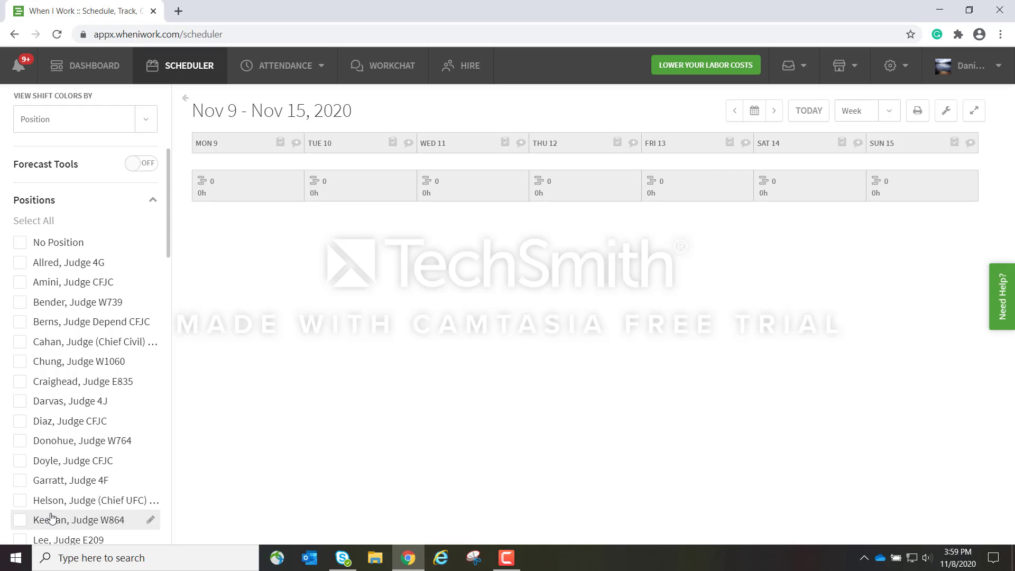
{"action": "left_click", "coordinate": [20, 520]}
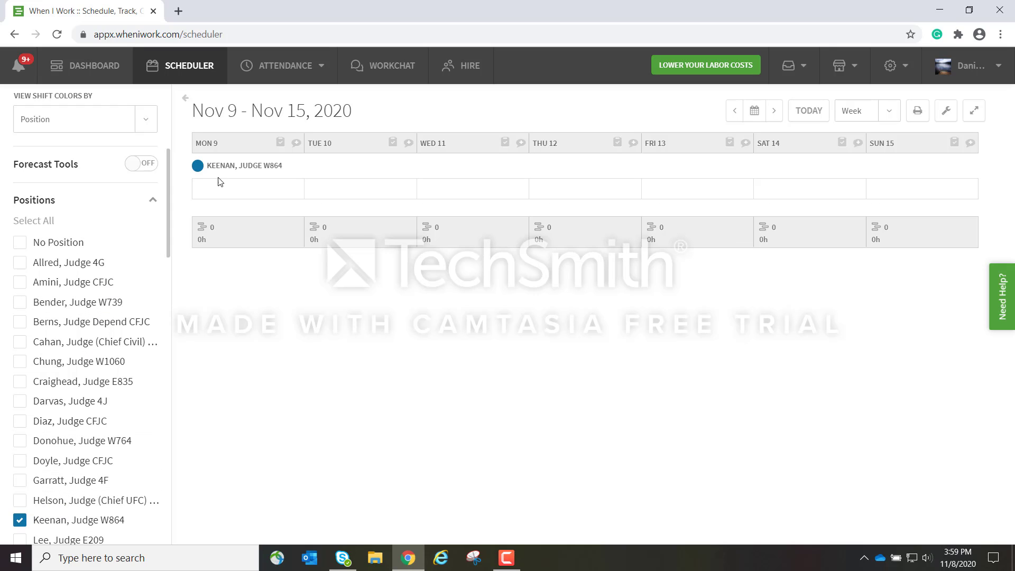
{"action": "left_click_drag", "start_coordinate": [301, 172], "coordinate": [197, 170]}
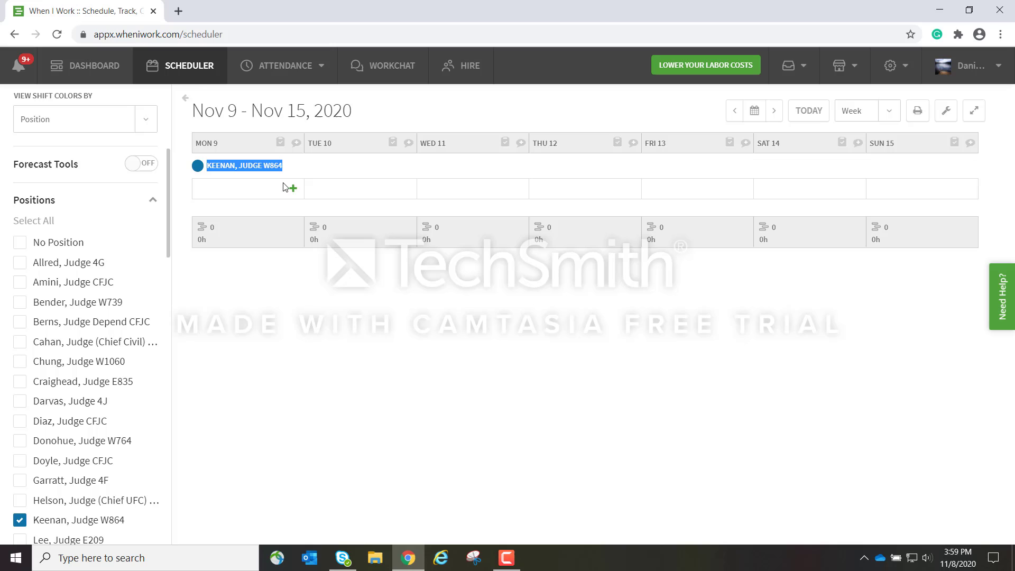
{"action": "left_click", "coordinate": [333, 174]}
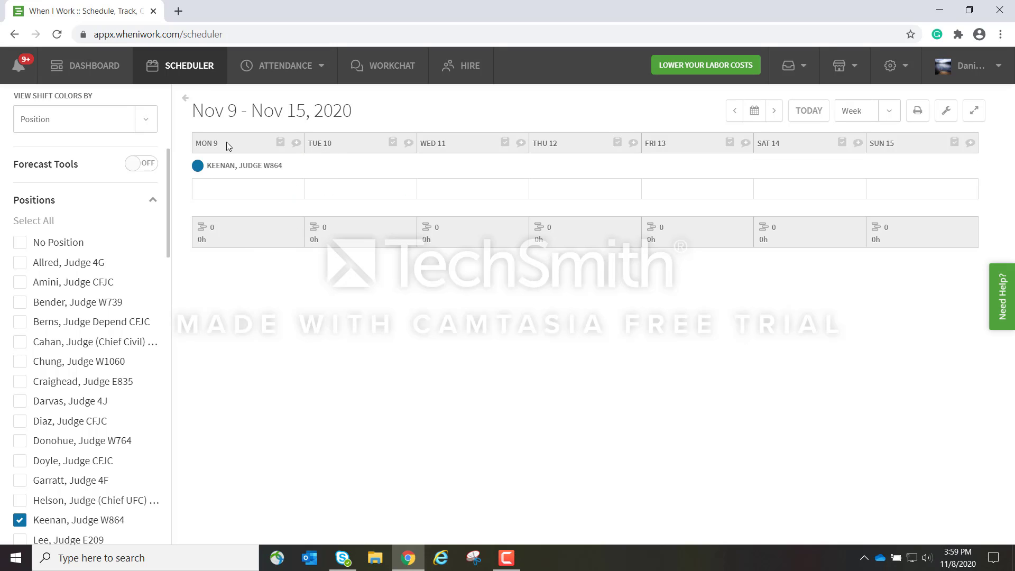
{"action": "left_click_drag", "start_coordinate": [234, 144], "coordinate": [201, 144]}
Add an 8:30a–9a open shift on Monday, Nov 9 for the judge W864 position.
{"action": "left_click", "coordinate": [294, 190]}
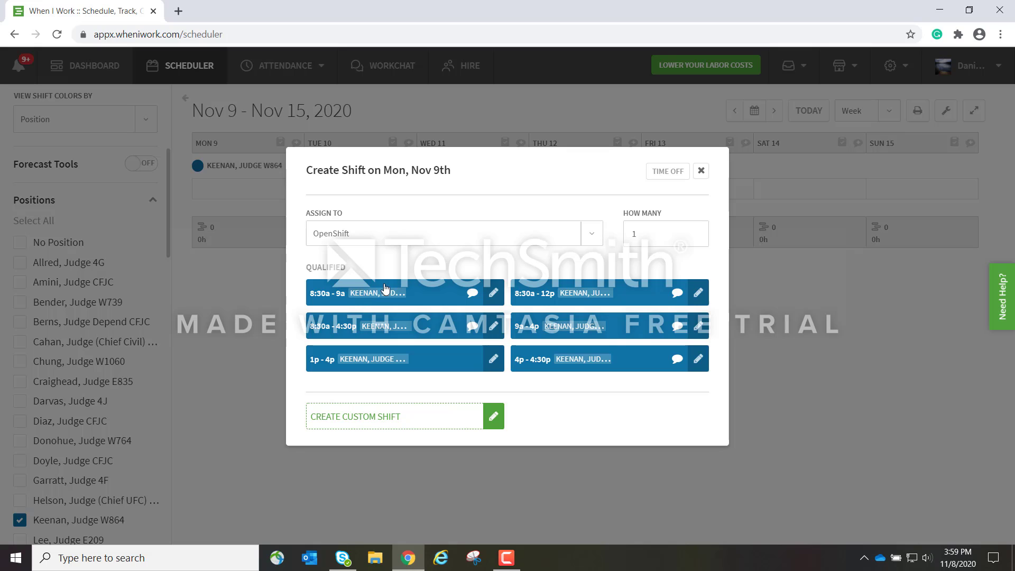
{"action": "left_click", "coordinate": [701, 173]}
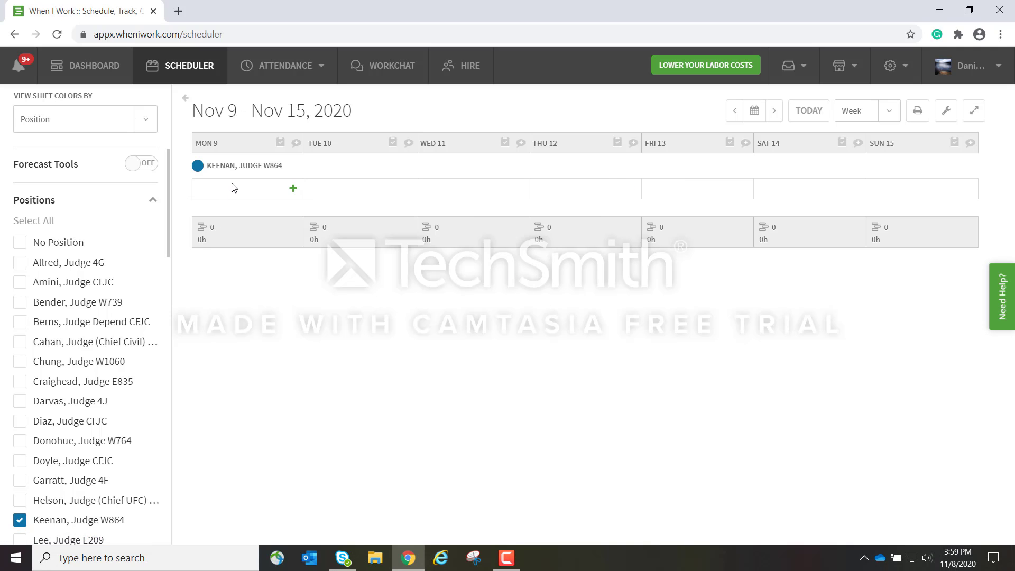
{"action": "left_click", "coordinate": [294, 192]}
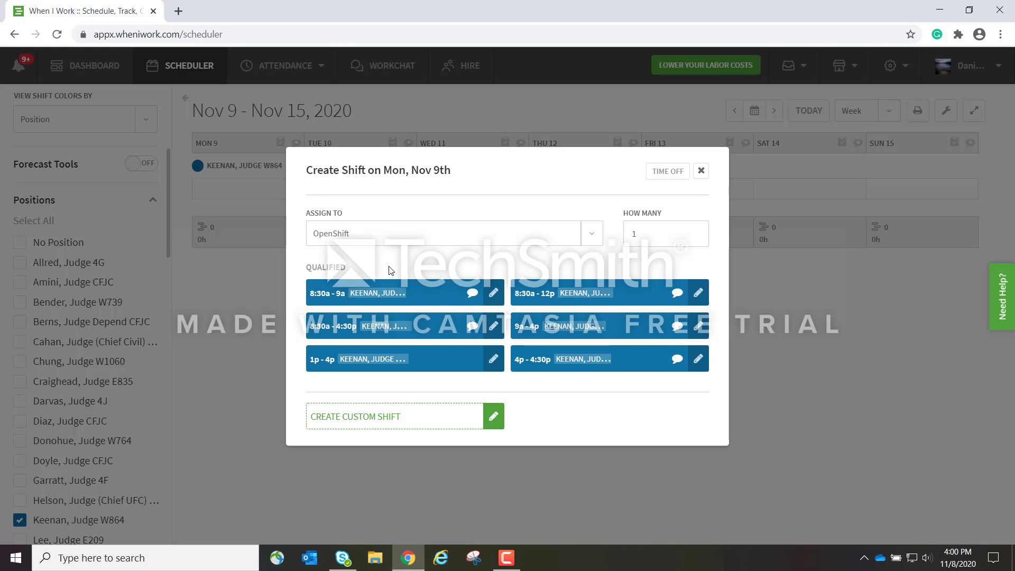
{"action": "left_click", "coordinate": [333, 294]}
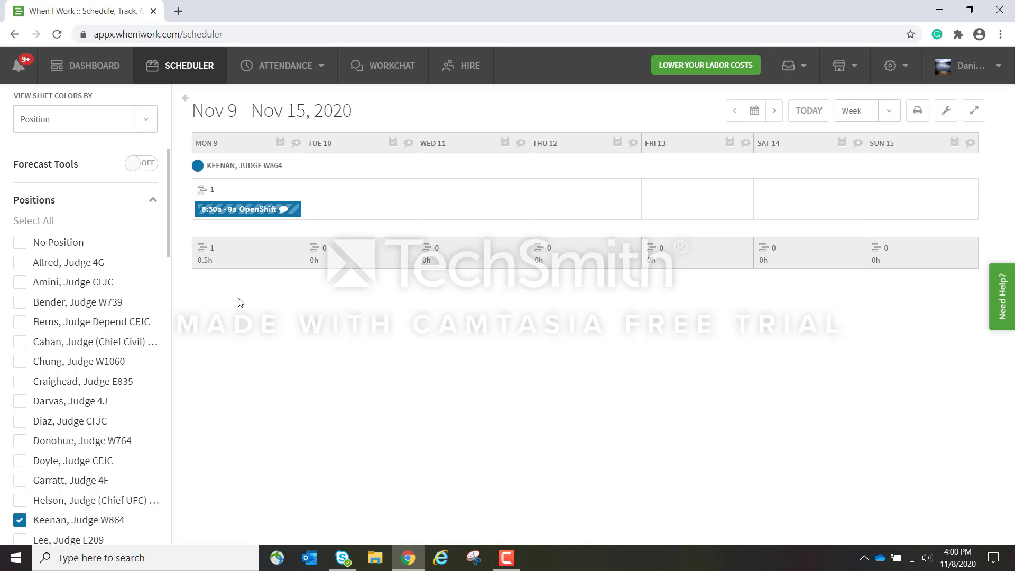
Open Monday's OpenShift in Edit Shift, confirming its time and W864 position, and select its note.
{"action": "mouse_move", "coordinate": [219, 214]}
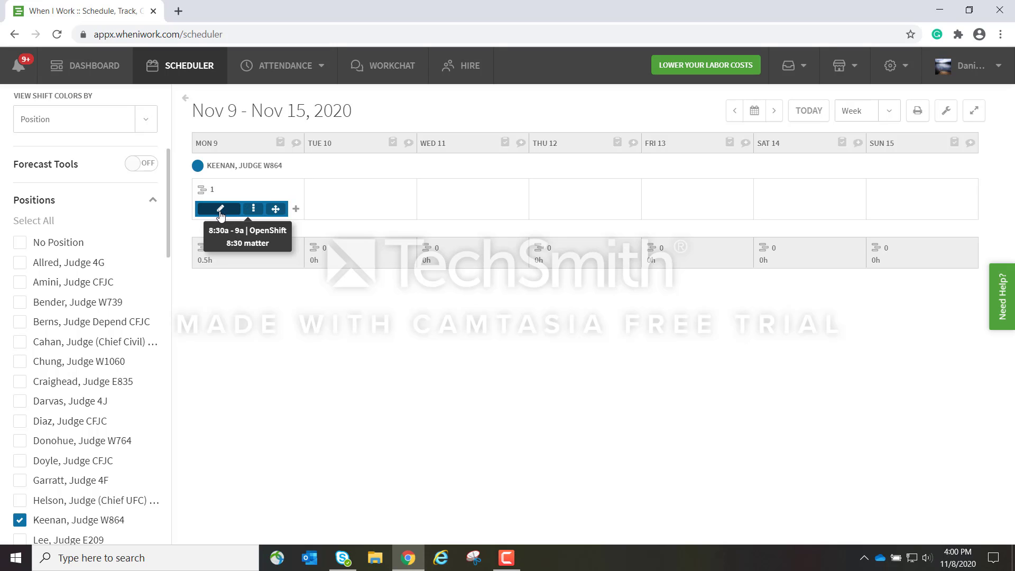
{"action": "left_click", "coordinate": [221, 210]}
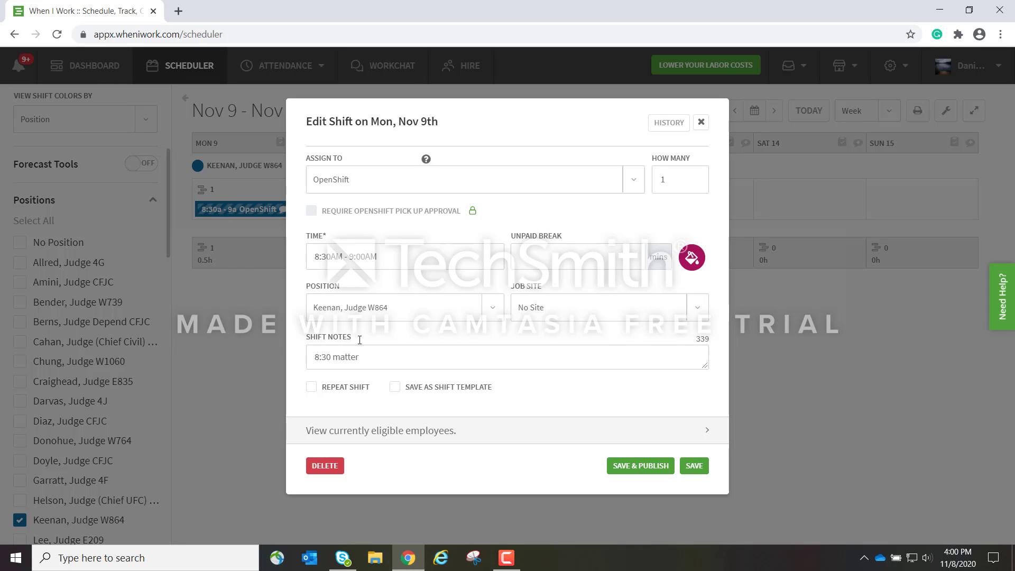
{"action": "left_click", "coordinate": [308, 259]}
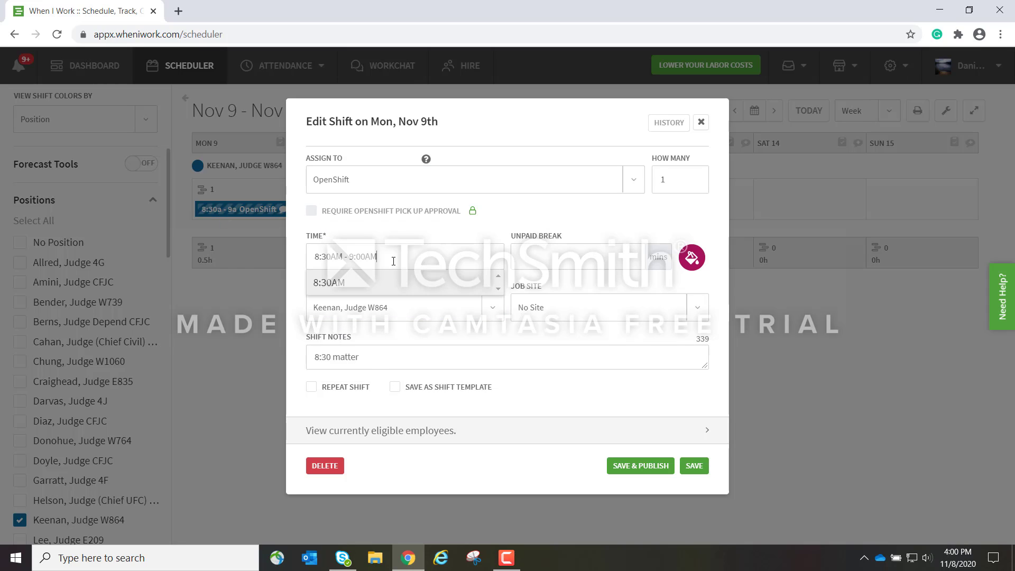
{"action": "left_click", "coordinate": [375, 315]}
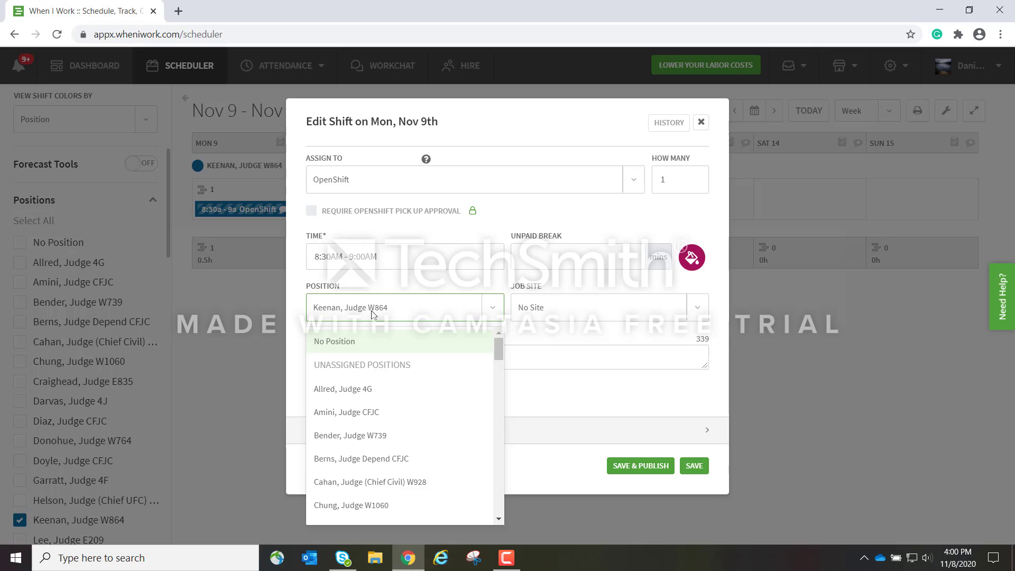
{"action": "left_click", "coordinate": [239, 318]}
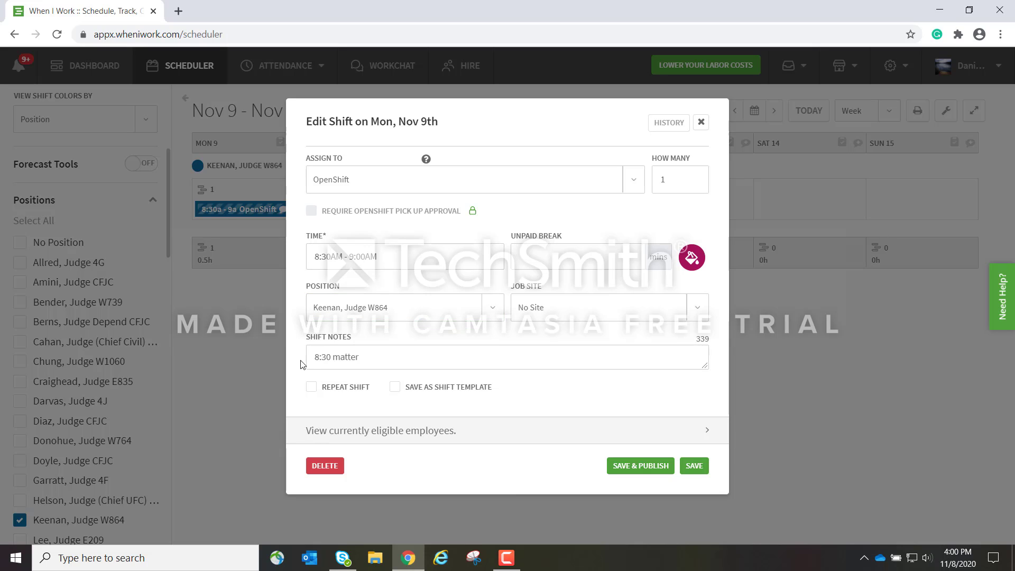
{"action": "left_click", "coordinate": [376, 357]}
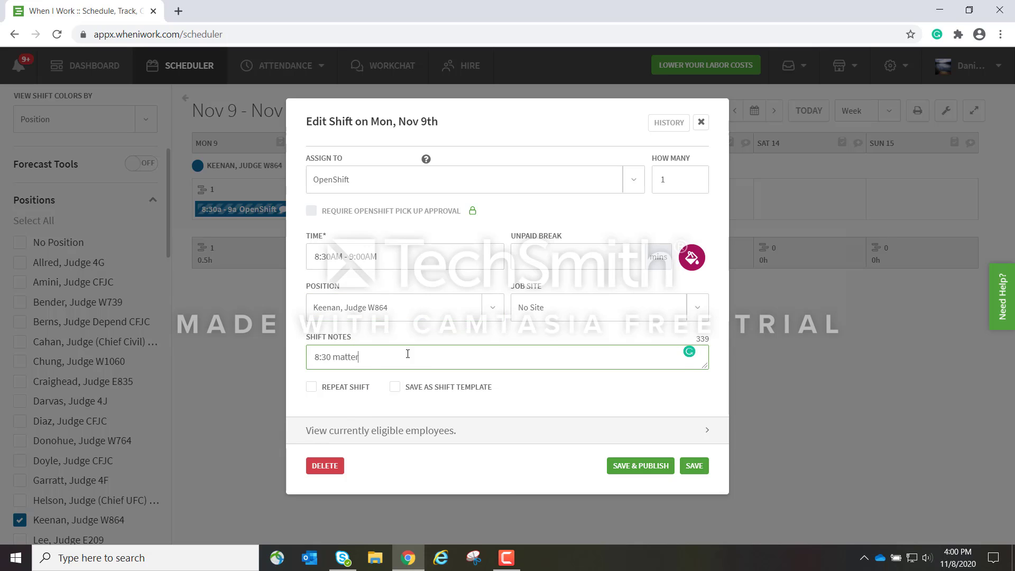
{"action": "left_click_drag", "start_coordinate": [369, 335], "coordinate": [298, 341]}
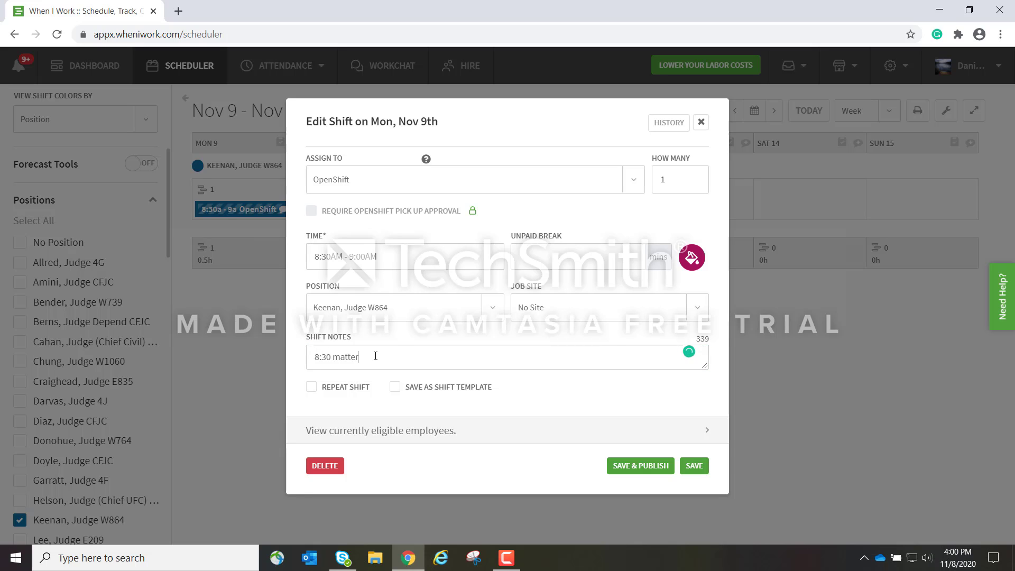
{"action": "left_click_drag", "start_coordinate": [369, 356], "coordinate": [291, 352]}
{"action": "left_click", "coordinate": [360, 334]}
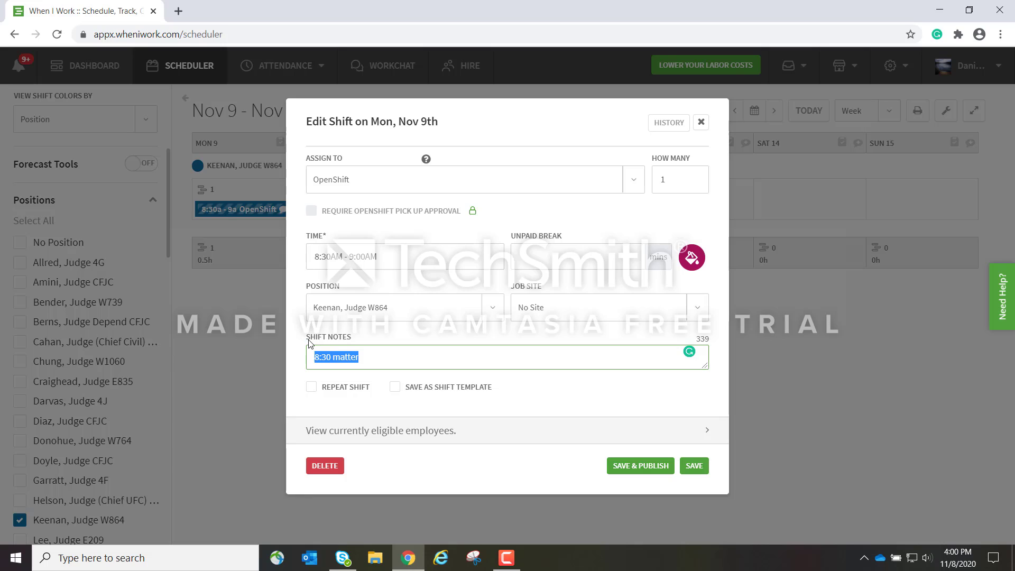
Write shift notes on separate lines: case caption, DPA, defence counsel, case number, and Zoom link.
{"action": "type", "text": "SAt"}
{"action": "key", "text": "BackSpace"}
{"action": "key", "text": "BackSpace"}
{"action": "key", "text": "BackSpace"}
{"action": "type", "text": "Danielle Anderson"}
{"action": "key", "text": "Return"}
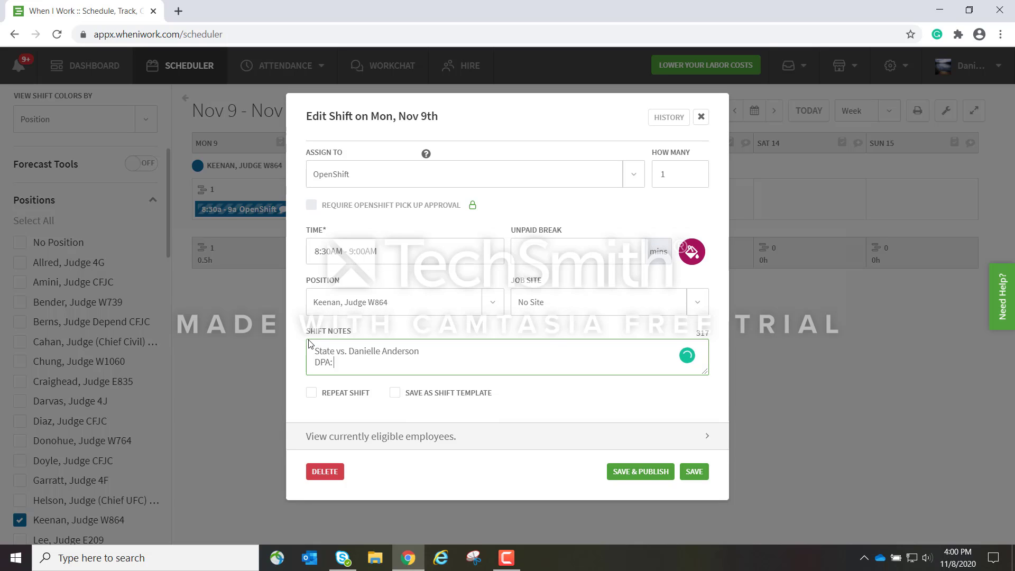
{"action": "type", "text": "DPA: Dylan Anderson"}
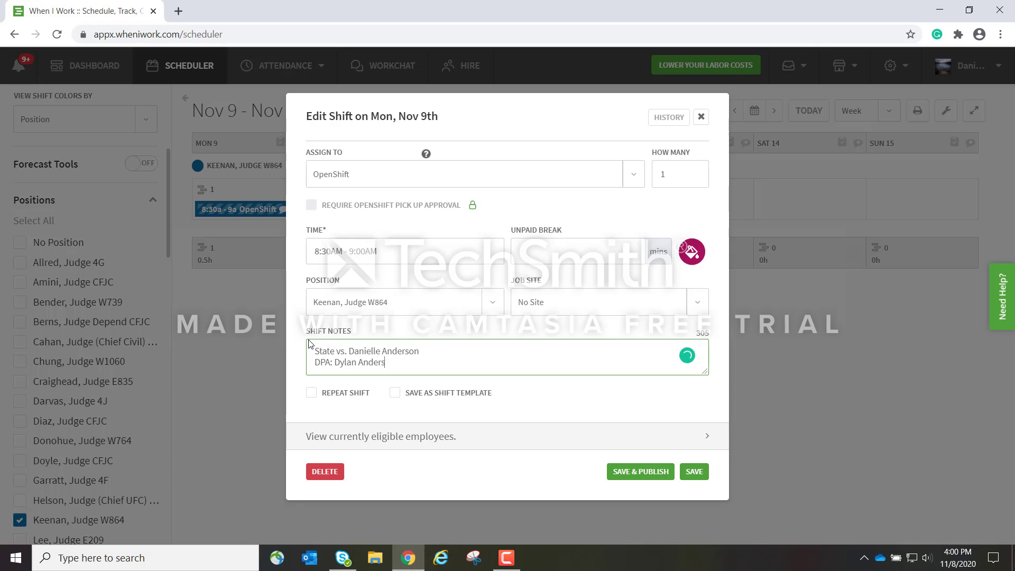
{"action": "key", "text": "Return"}
{"action": "type", "text": "Def"}
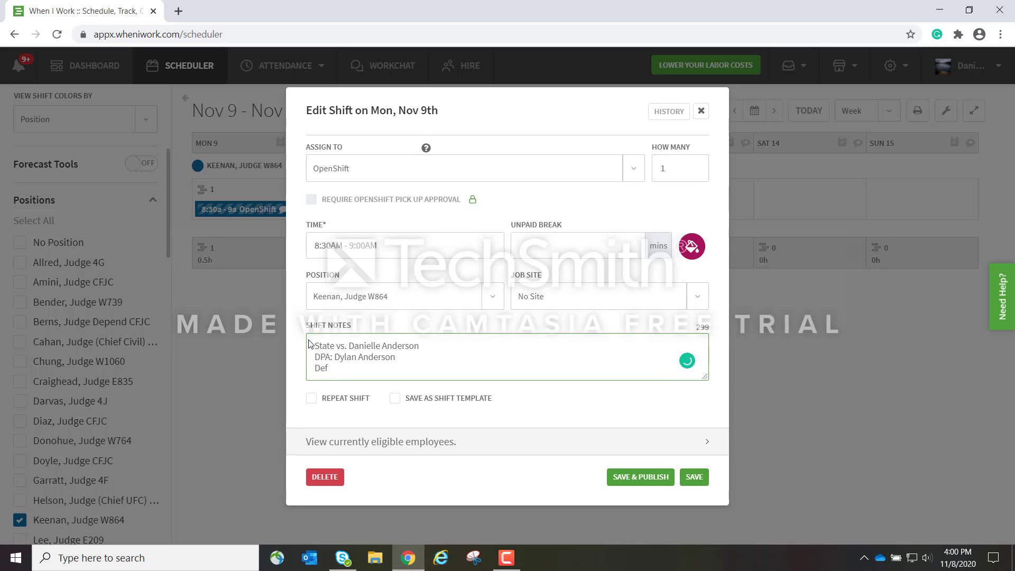
{"action": "type", "text": ": Arne Anderson"}
{"action": "key", "text": "Return"}
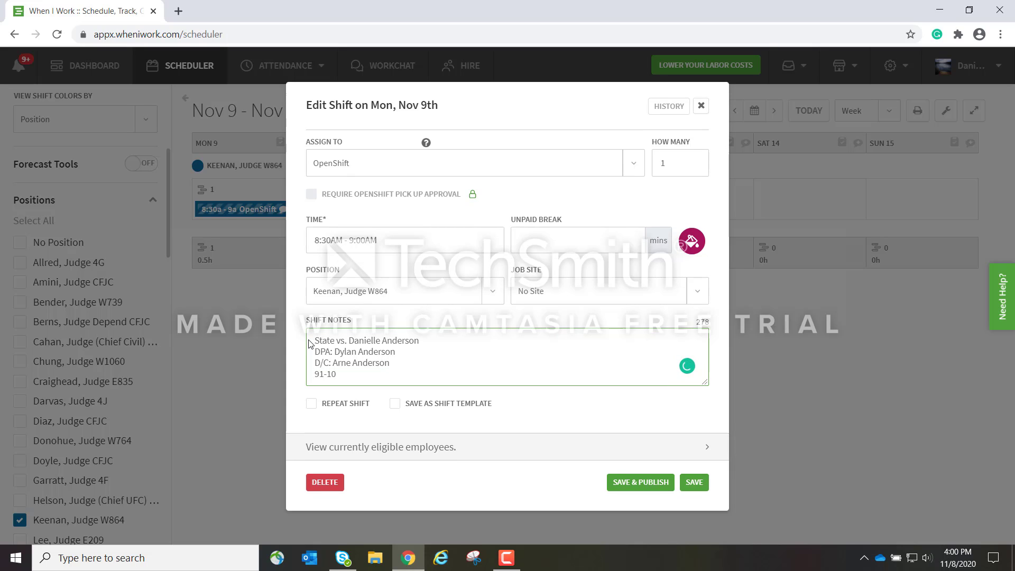
{"action": "type", "text": "91-1-11111"}
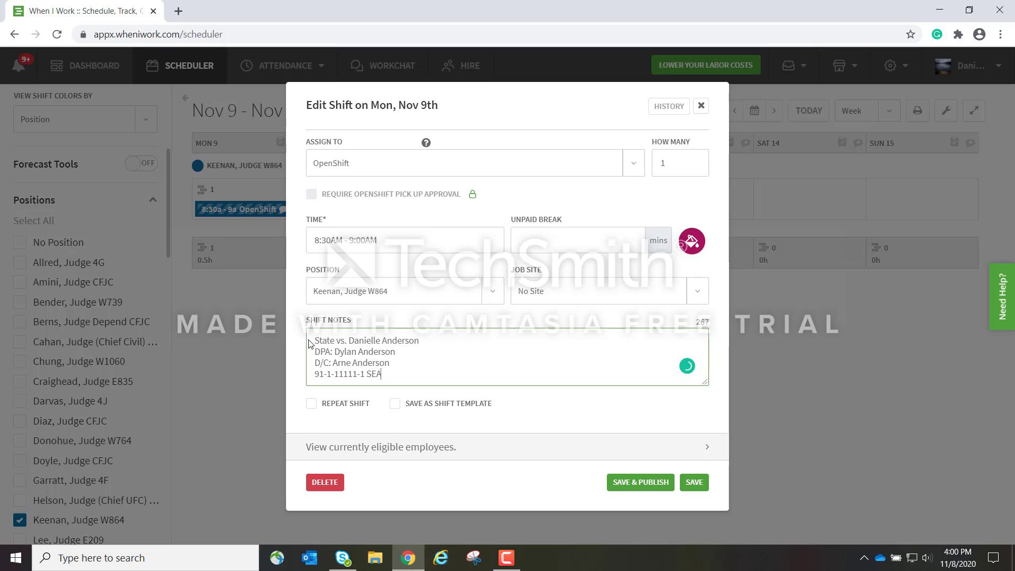
{"action": "type", "text": "-1 SEA"}
{"action": "key", "text": "Return"}
{"action": "type", "text": "ww"}
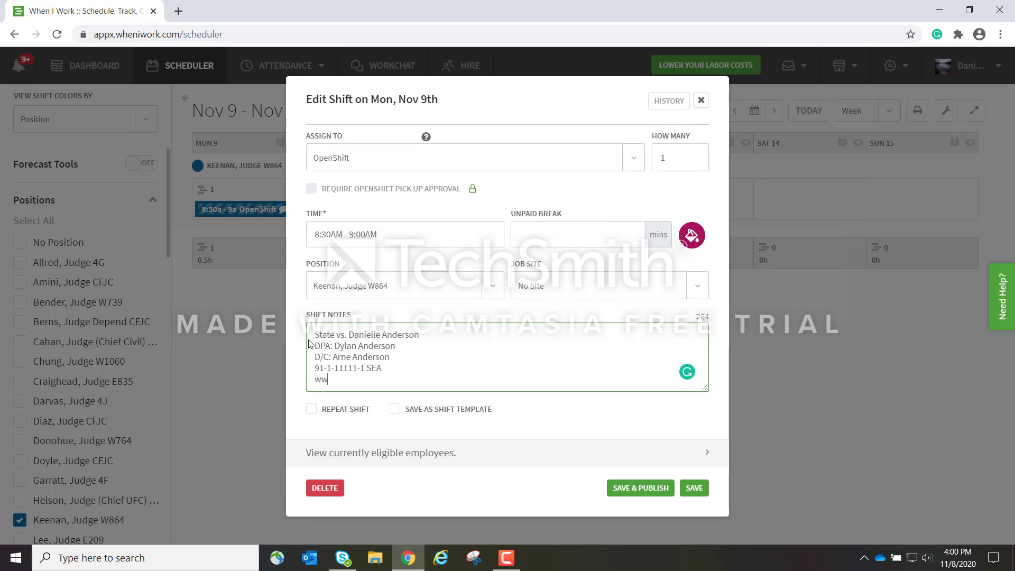
{"action": "type", "text": "w. zzoo"}
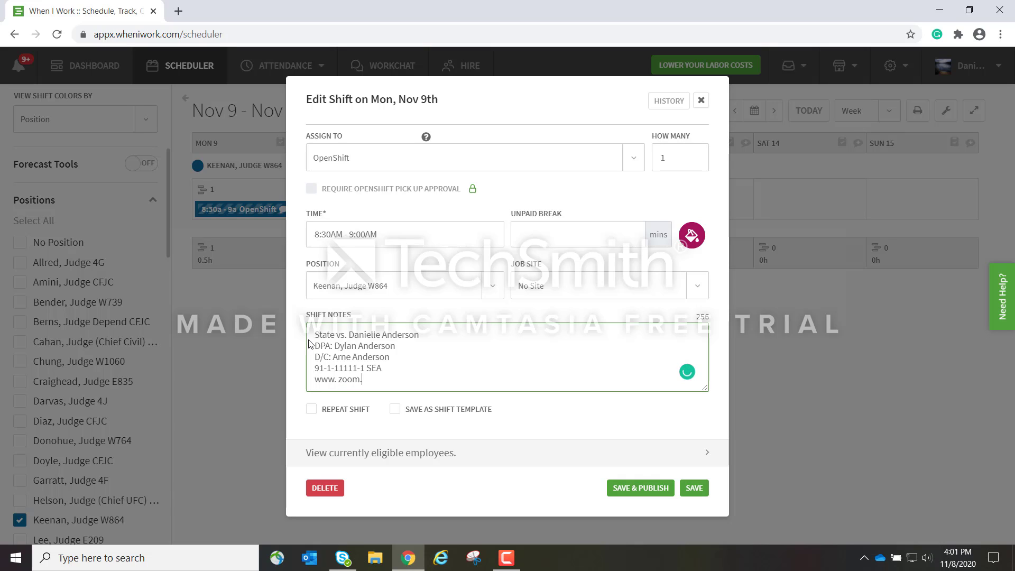
{"action": "type", "text": "m. us. gov -"}
{"action": "left_click_drag", "start_coordinate": [434, 379], "coordinate": [314, 333]}
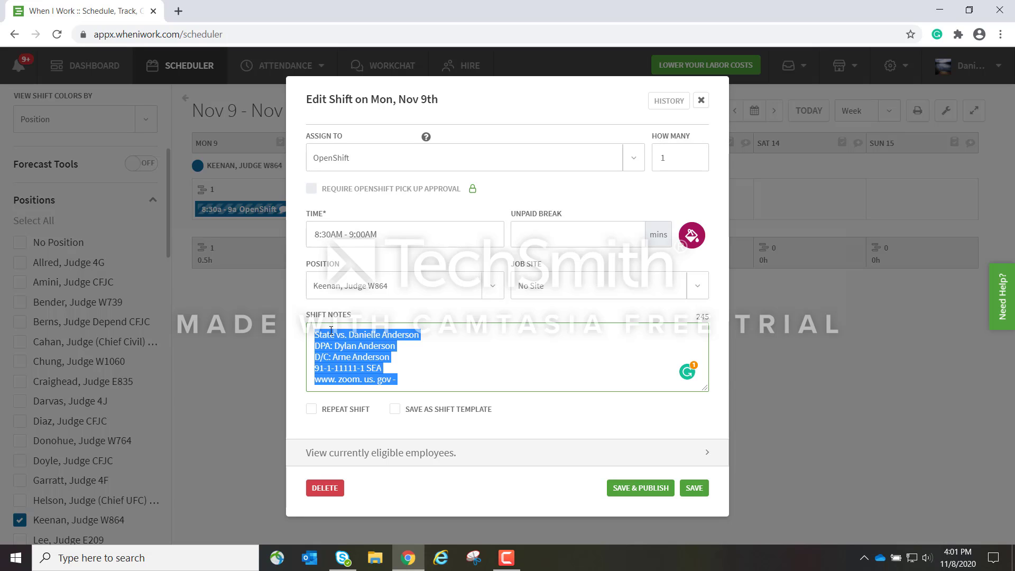
{"action": "left_click", "coordinate": [520, 340]}
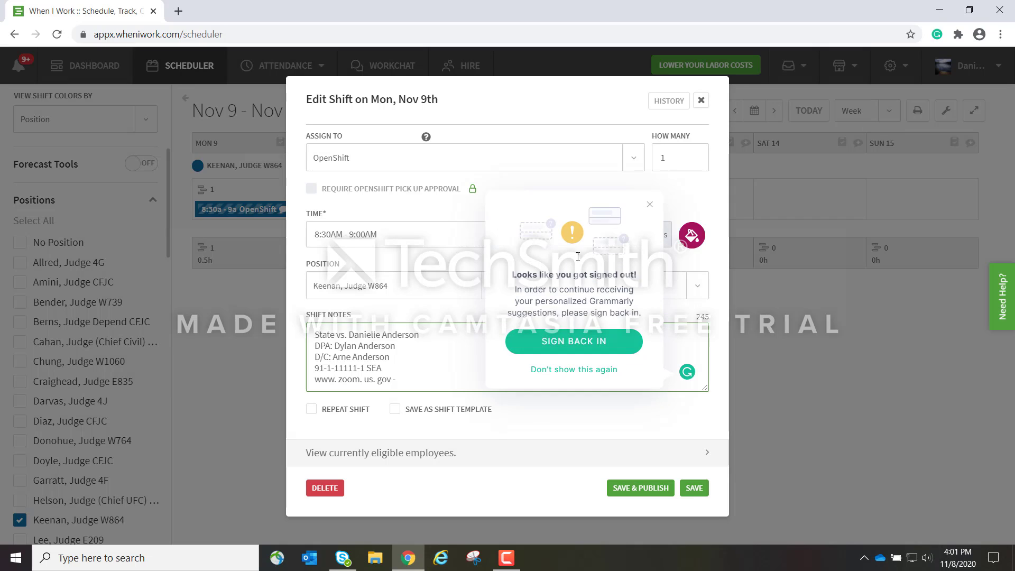
{"action": "left_click", "coordinate": [649, 210]}
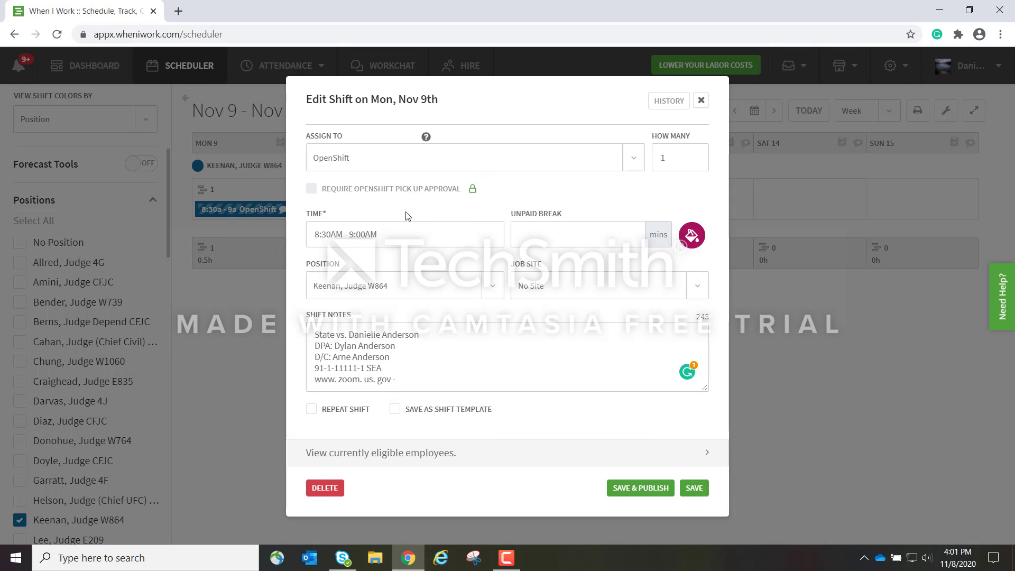
{"action": "left_click_drag", "start_coordinate": [350, 136], "coordinate": [298, 135]}
{"action": "left_click", "coordinate": [359, 134]}
{"action": "left_click_drag", "start_coordinate": [344, 136], "coordinate": [306, 136]}
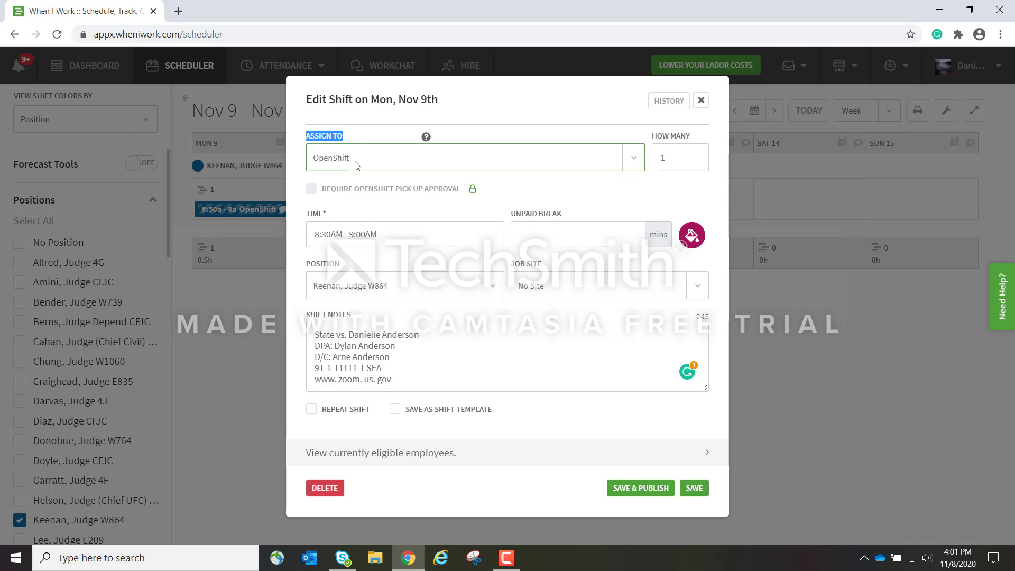
{"action": "left_click", "coordinate": [404, 236]}
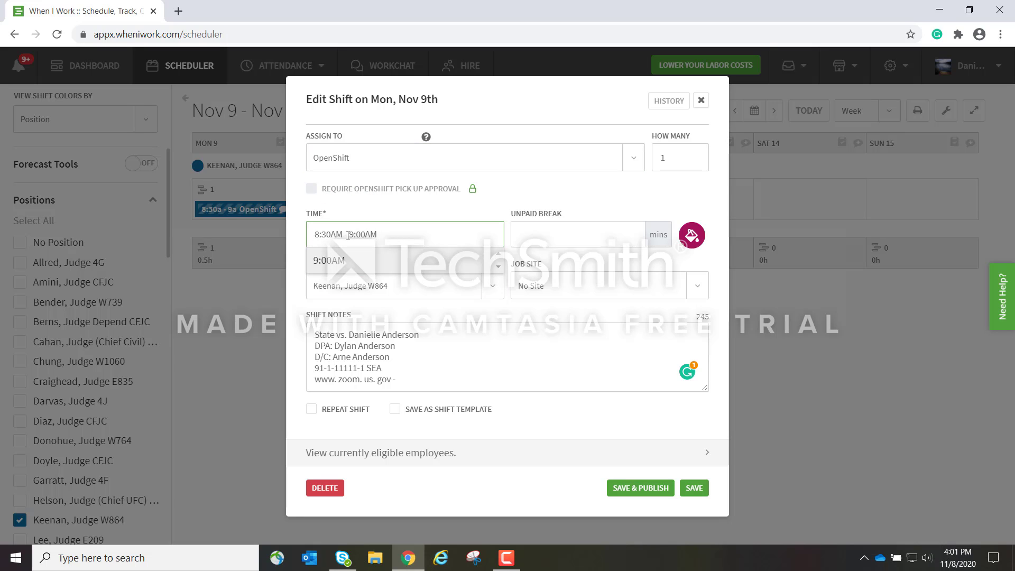
{"action": "left_click", "coordinate": [390, 210]}
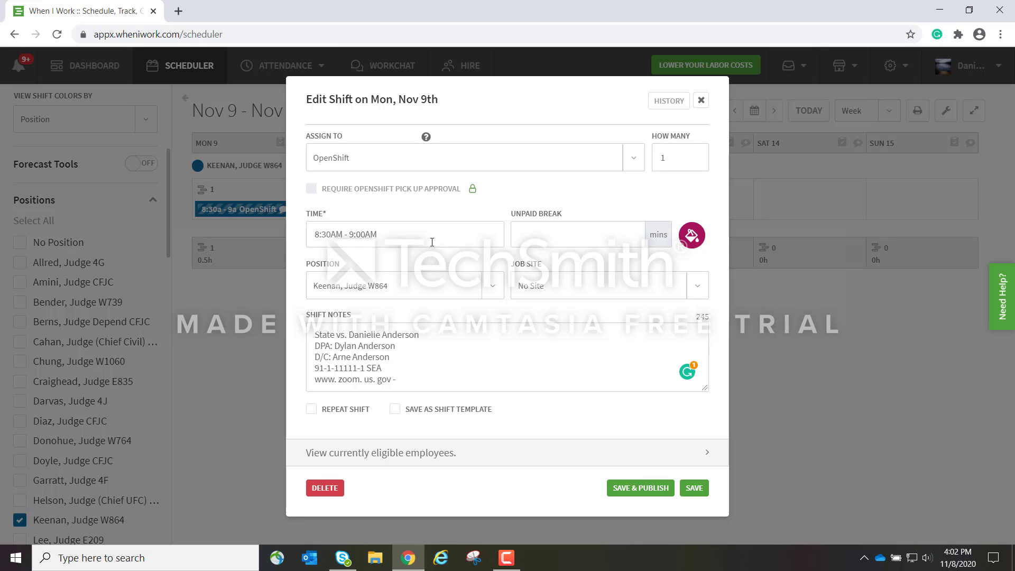
{"action": "left_click", "coordinate": [416, 235]}
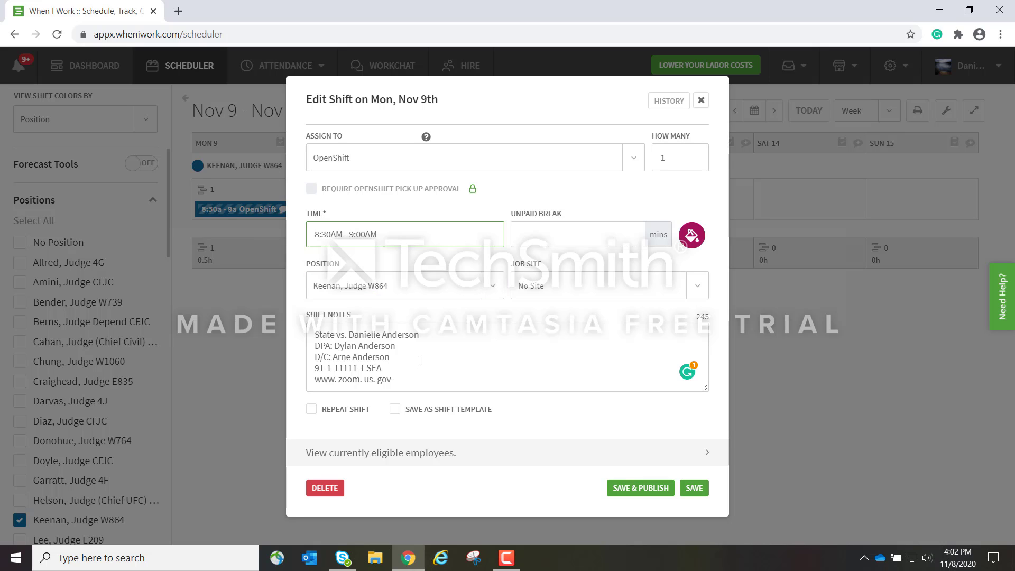
{"action": "left_click_drag", "start_coordinate": [399, 380], "coordinate": [307, 327]}
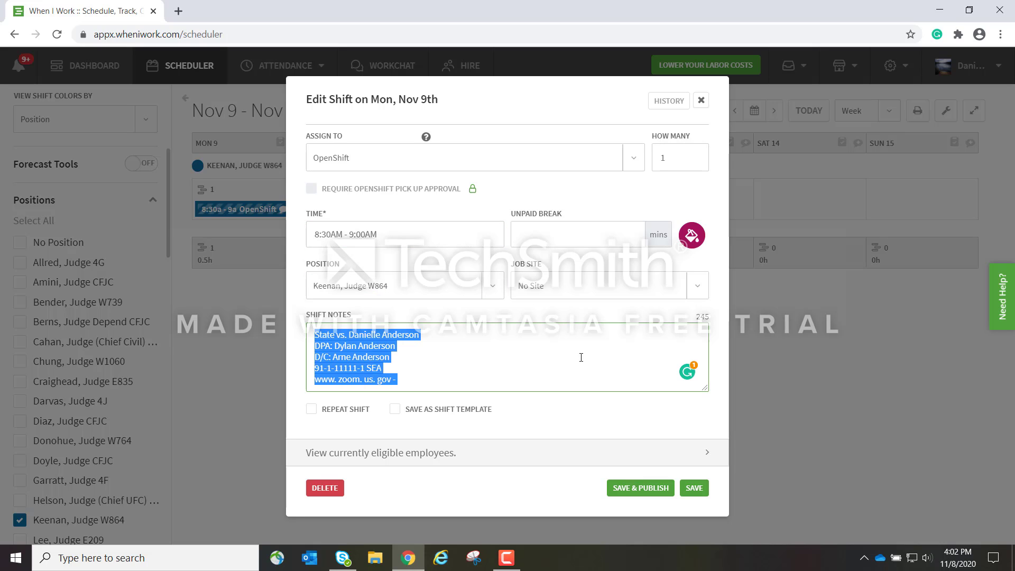
Save the Monday 8:30a–9a OpenShift for Keenan, Judge W864, reopening it once to re-save the notes.
{"action": "left_click", "coordinate": [696, 488]}
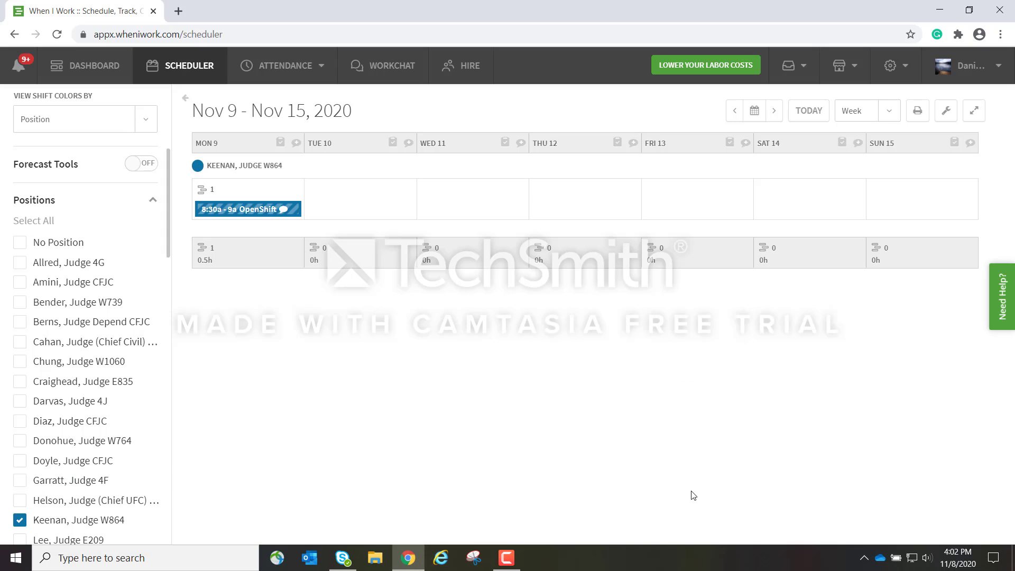
{"action": "mouse_move", "coordinate": [241, 213]}
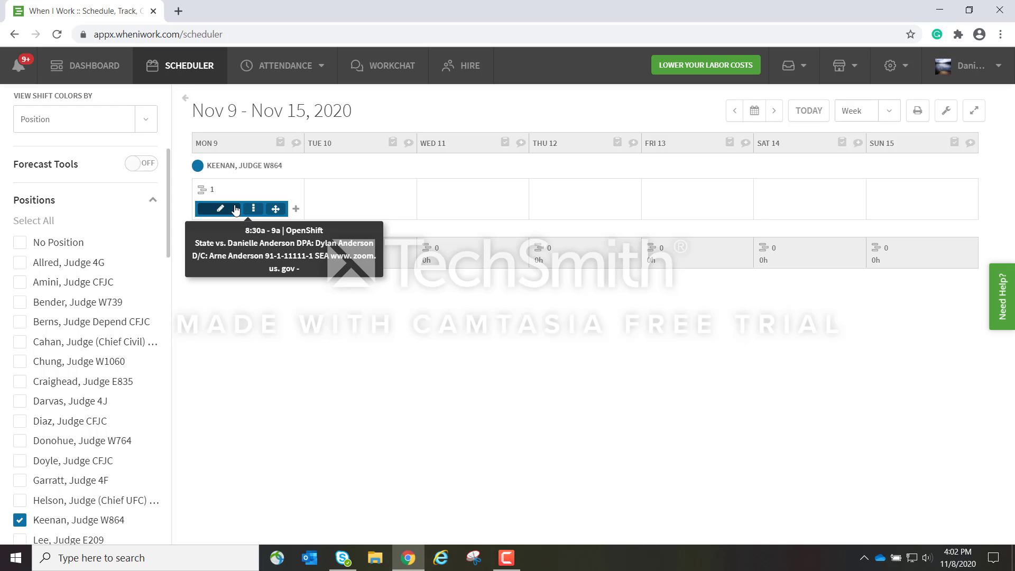
{"action": "left_click", "coordinate": [219, 212]}
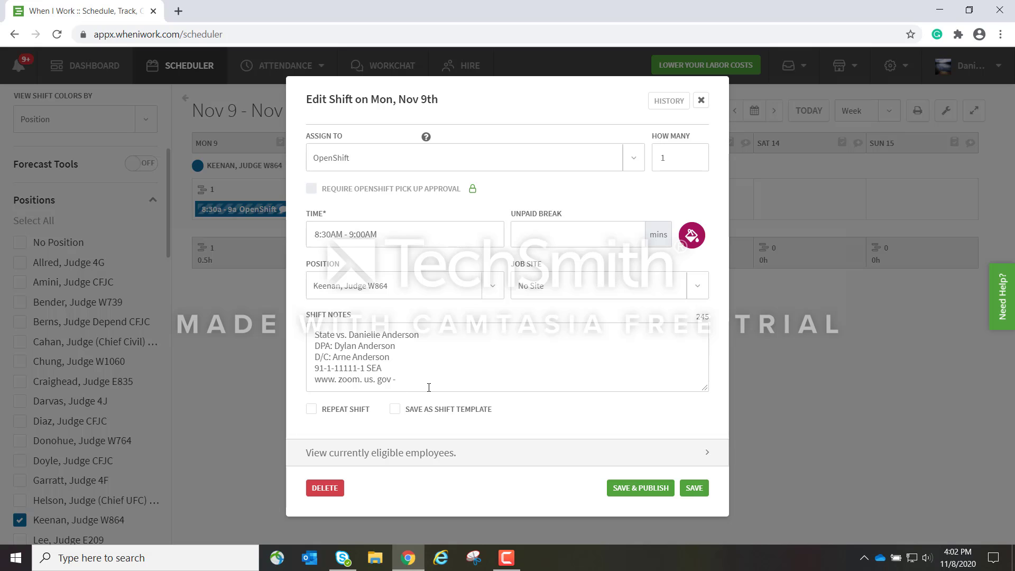
{"action": "mouse_move", "coordinate": [429, 386]}
{"action": "left_mouse_down"}
{"action": "mouse_move", "coordinate": [306, 349]}
{"action": "mouse_move", "coordinate": [305, 335]}
{"action": "left_mouse_up"}
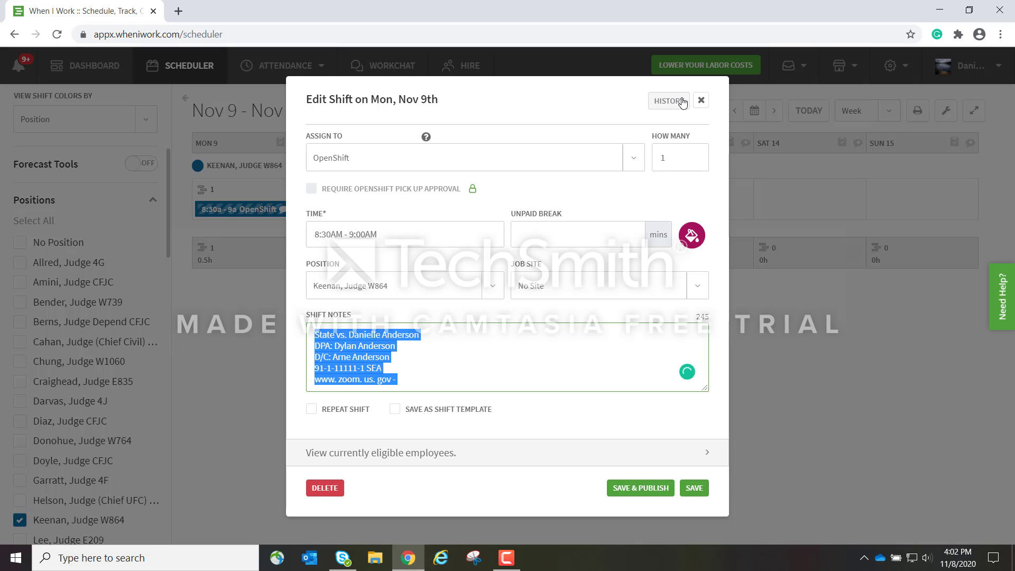
{"action": "left_click", "coordinate": [695, 491]}
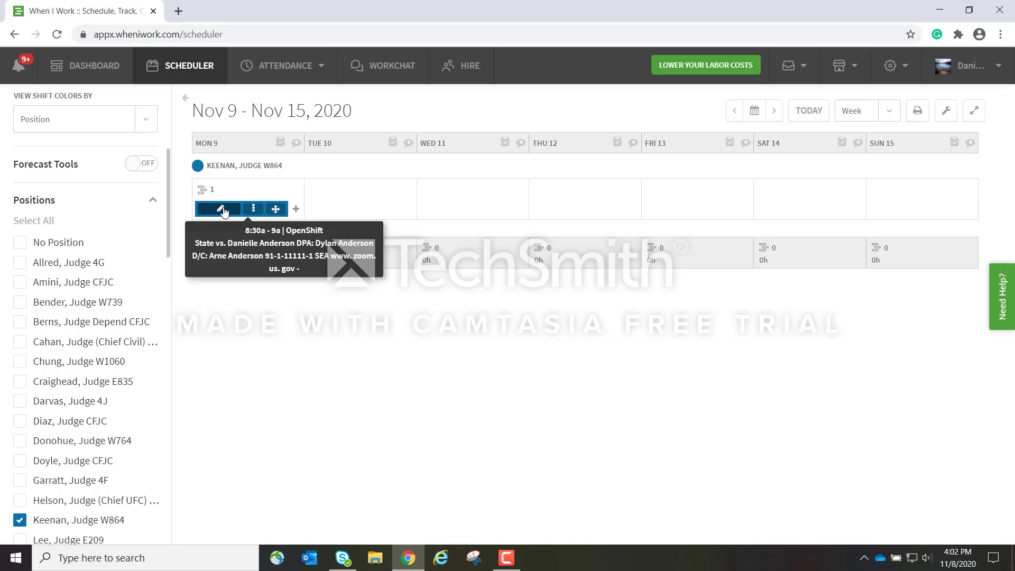
Reopen the Monday shift and close it unchanged, then bring up its extra-actions menu.
{"action": "left_click", "coordinate": [221, 210]}
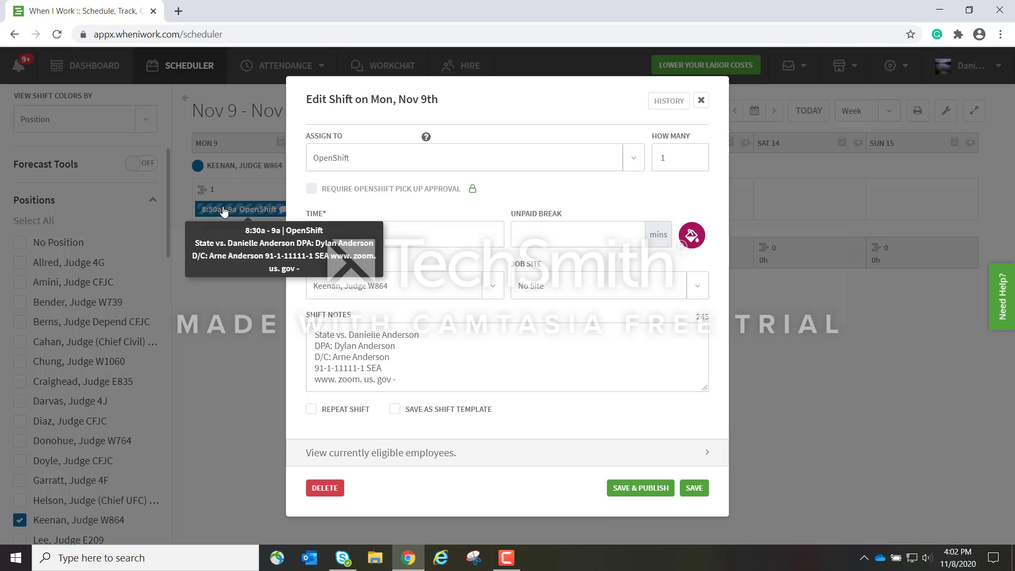
{"action": "left_click", "coordinate": [702, 101]}
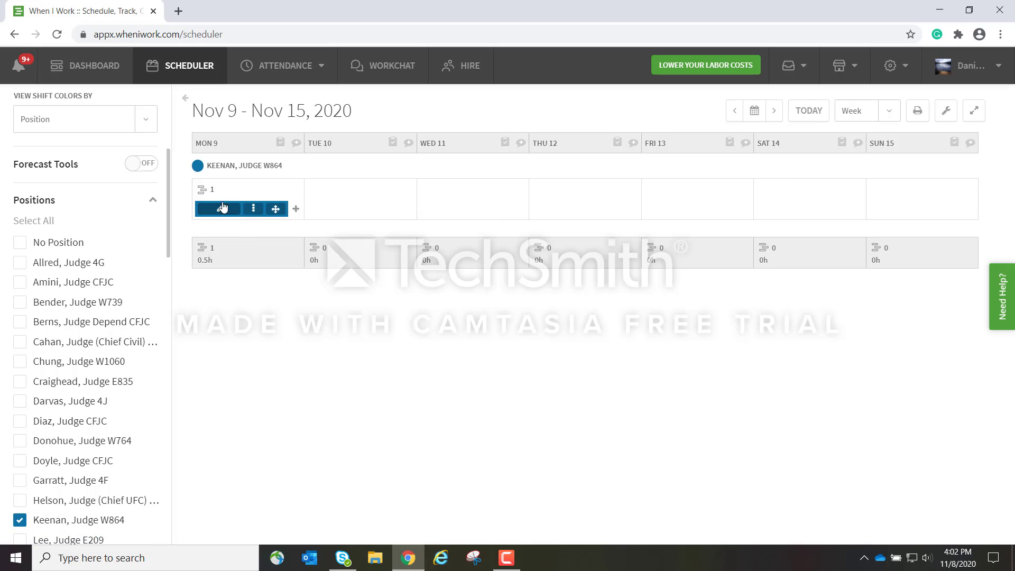
{"action": "left_click", "coordinate": [255, 210]}
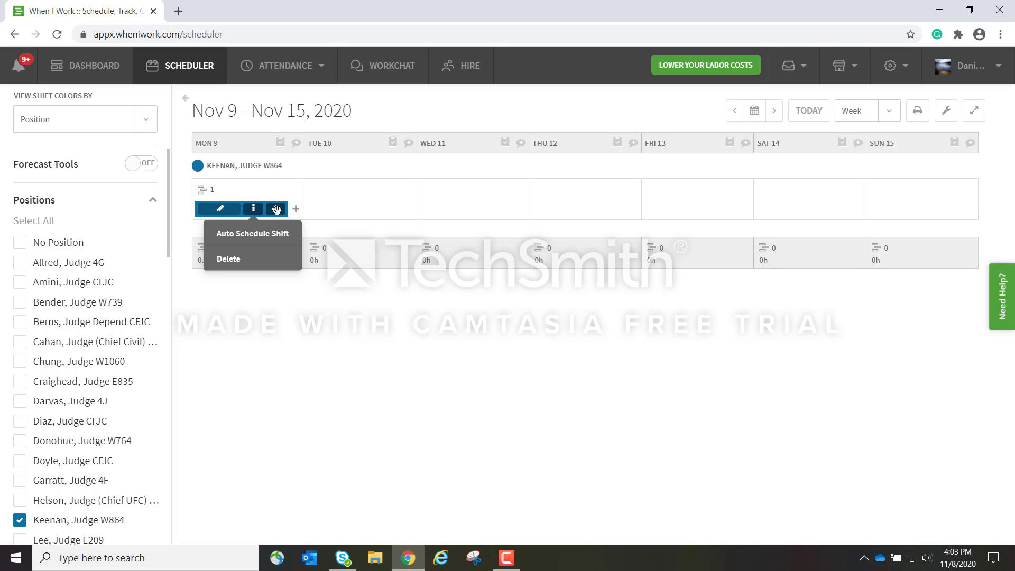
{"action": "mouse_move", "coordinate": [276, 210]}
{"action": "left_mouse_down"}
{"action": "mouse_move", "coordinate": [521, 206]}
{"action": "mouse_move", "coordinate": [248, 193]}
{"action": "mouse_move", "coordinate": [283, 210]}
{"action": "mouse_move", "coordinate": [275, 207]}
{"action": "mouse_move", "coordinate": [407, 211]}
{"action": "mouse_move", "coordinate": [267, 193]}
{"action": "mouse_move", "coordinate": [278, 207]}
{"action": "left_mouse_up"}
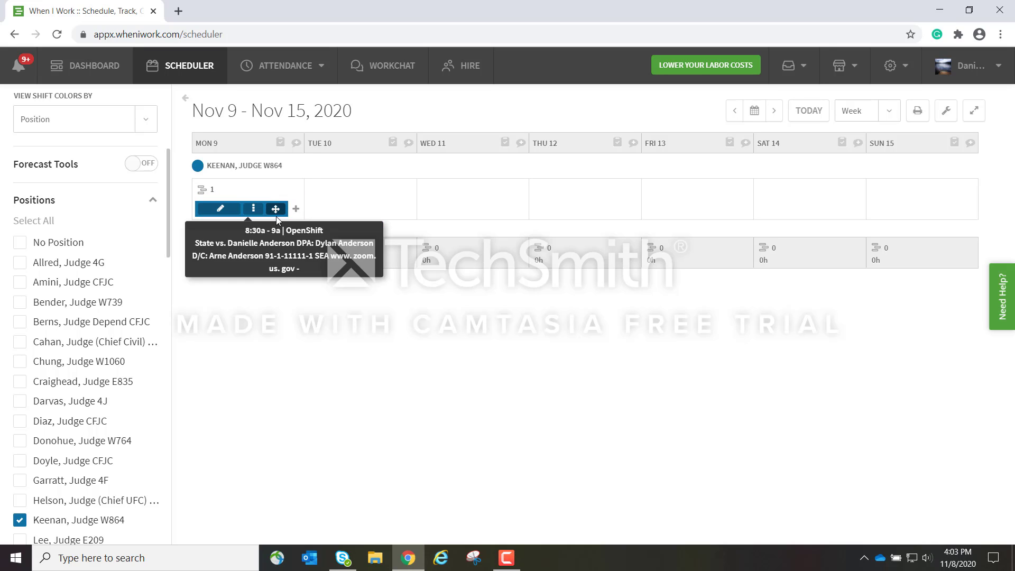
{"action": "mouse_move", "coordinate": [275, 210]}
{"action": "left_mouse_down"}
{"action": "mouse_move", "coordinate": [382, 238]}
{"action": "mouse_move", "coordinate": [344, 185]}
{"action": "mouse_move", "coordinate": [351, 209]}
{"action": "mouse_move", "coordinate": [282, 210]}
{"action": "left_mouse_up"}
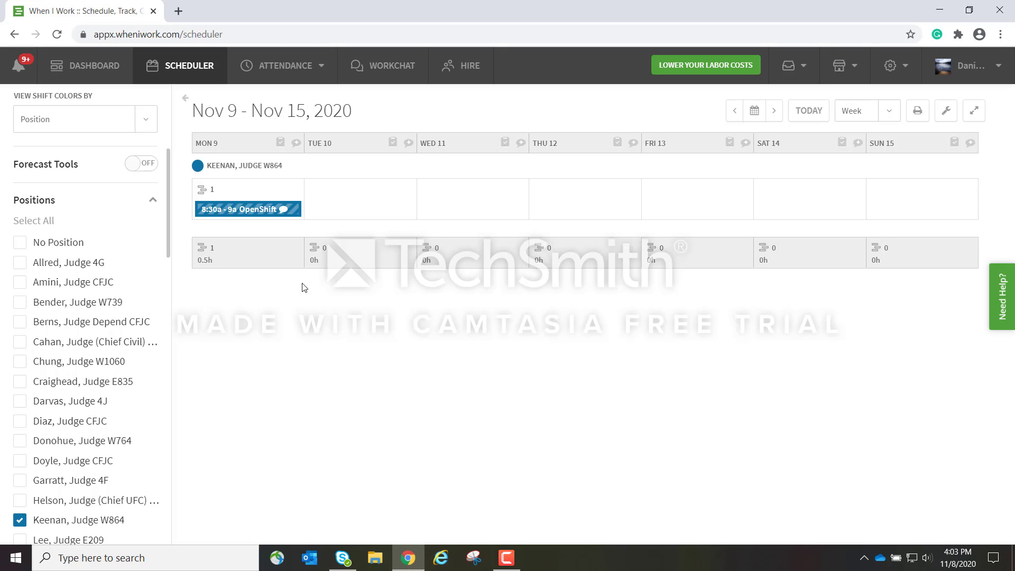
{"action": "mouse_move", "coordinate": [243, 210]}
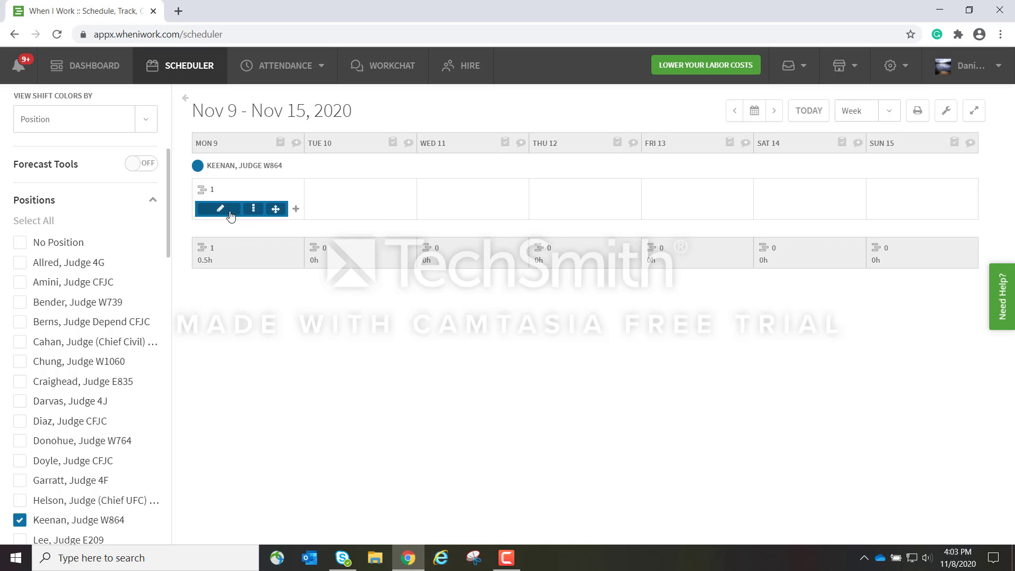
Copy the Monday 8:30a–9a OpenShift onto Tuesday, Wednesday and Thursday.
{"action": "left_click_drag", "start_coordinate": [230, 214], "coordinate": [458, 206]}
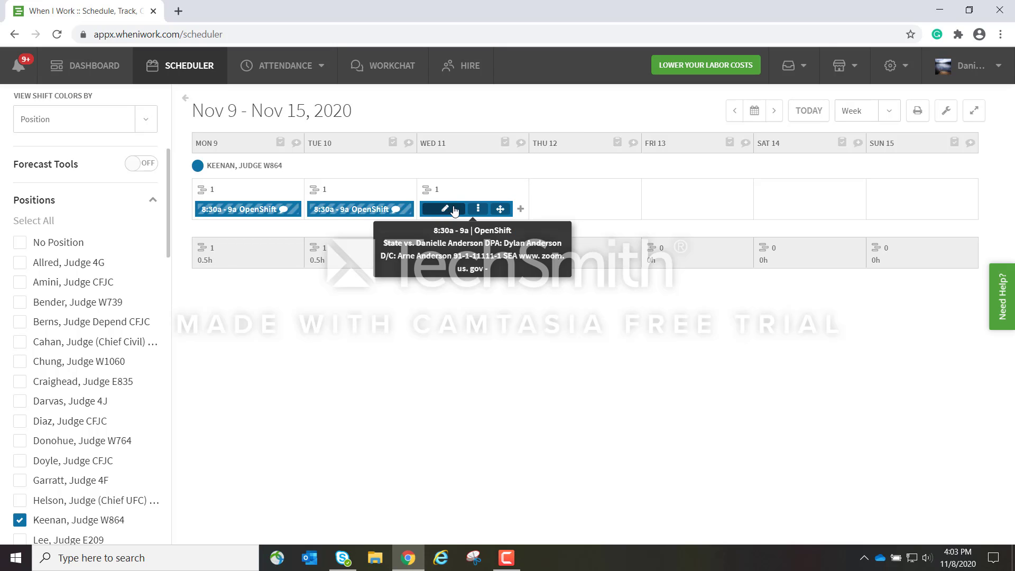
{"action": "left_click_drag", "start_coordinate": [455, 211], "coordinate": [546, 202]}
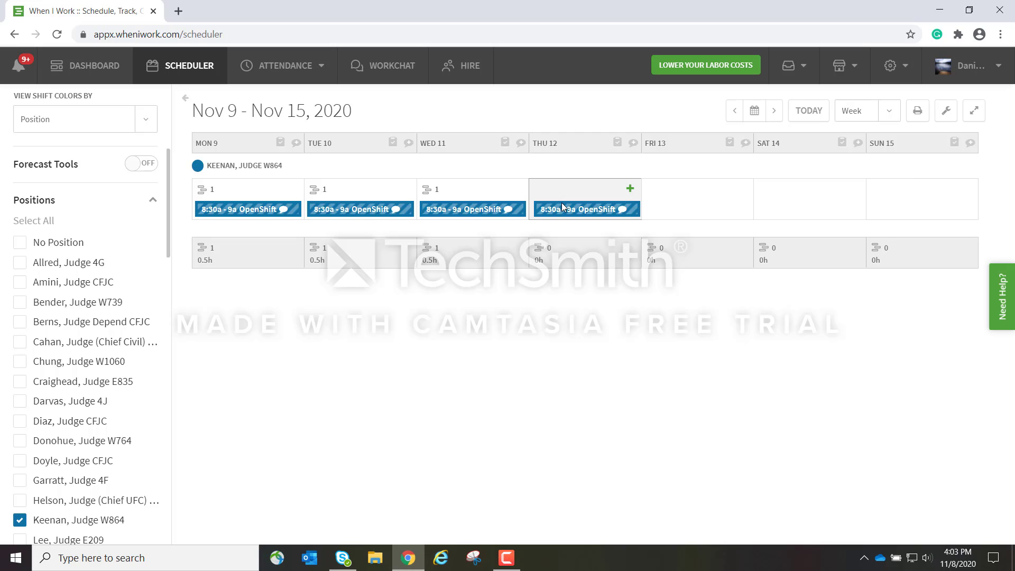
{"action": "left_click_drag", "start_coordinate": [561, 203], "coordinate": [566, 205]}
Place a second copy of the shift on Monday and check it in the shift editor.
{"action": "mouse_move", "coordinate": [257, 217]}
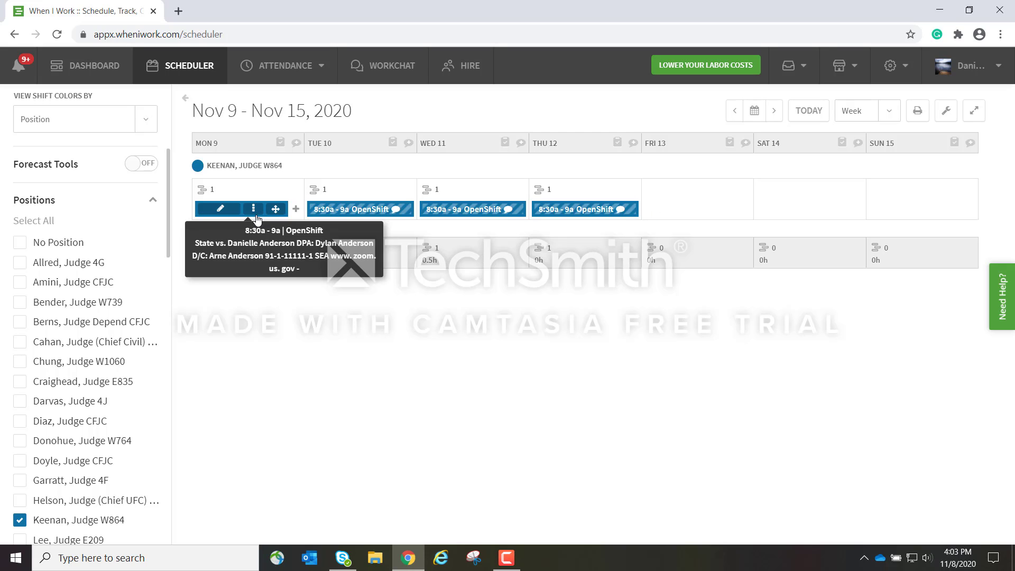
{"action": "mouse_move", "coordinate": [232, 211]}
{"action": "left_mouse_down"}
{"action": "mouse_move", "coordinate": [256, 229]}
{"action": "mouse_move", "coordinate": [545, 245]}
{"action": "mouse_move", "coordinate": [671, 194]}
{"action": "mouse_move", "coordinate": [233, 210]}
{"action": "left_mouse_up"}
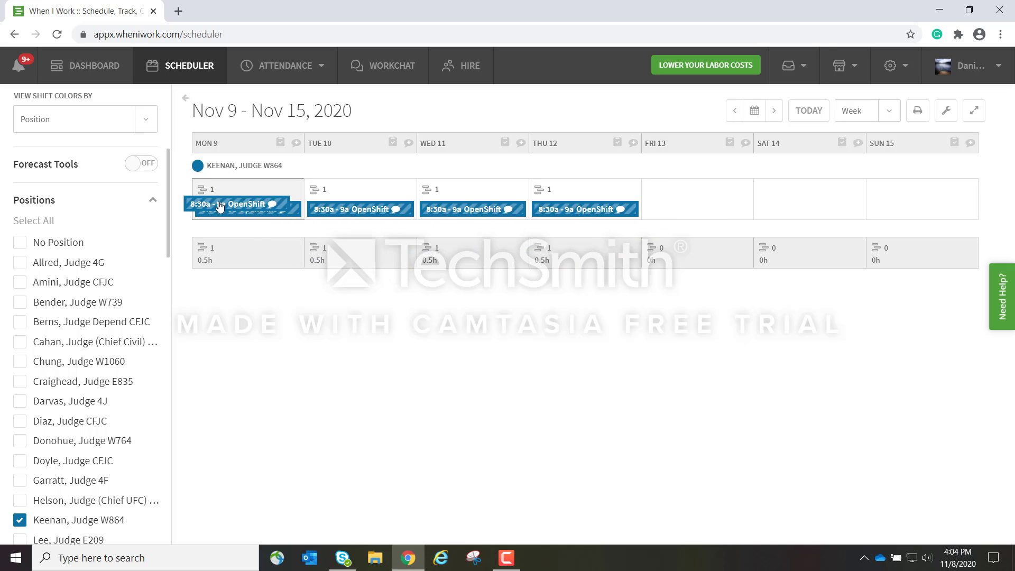
{"action": "left_click", "coordinate": [231, 210]}
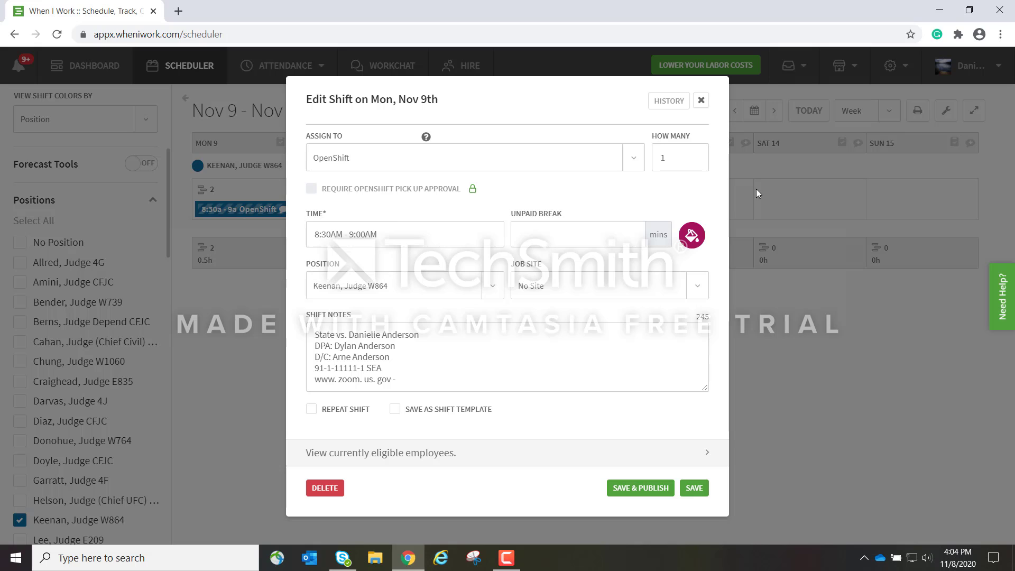
{"action": "left_click", "coordinate": [701, 100]}
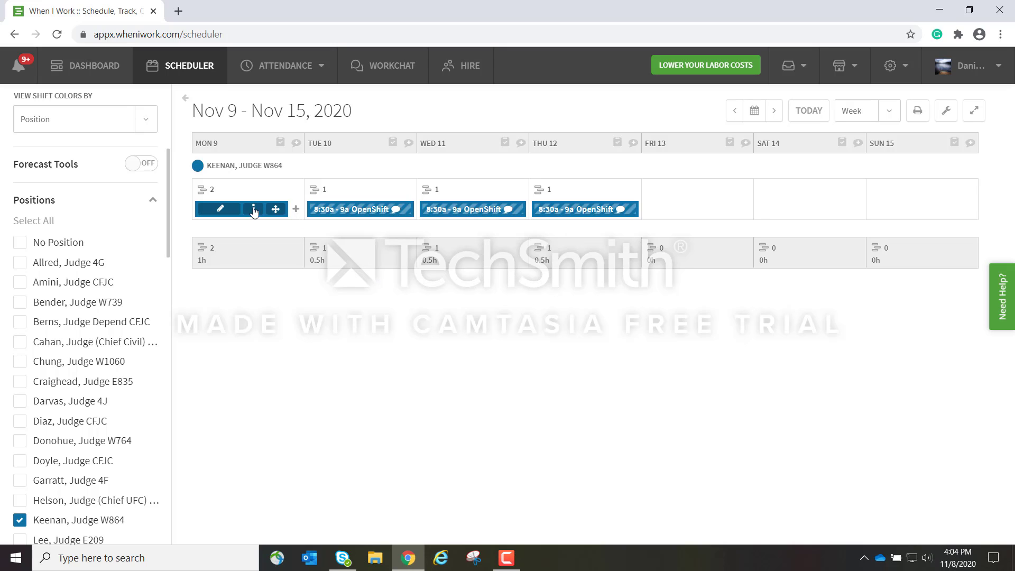
Hide Keenan, Judge W864 and try showing McKee, Judge 4C in the Positions filter.
{"action": "scroll", "coordinate": [66, 349], "scroll_direction": "down", "scroll_amount": 4}
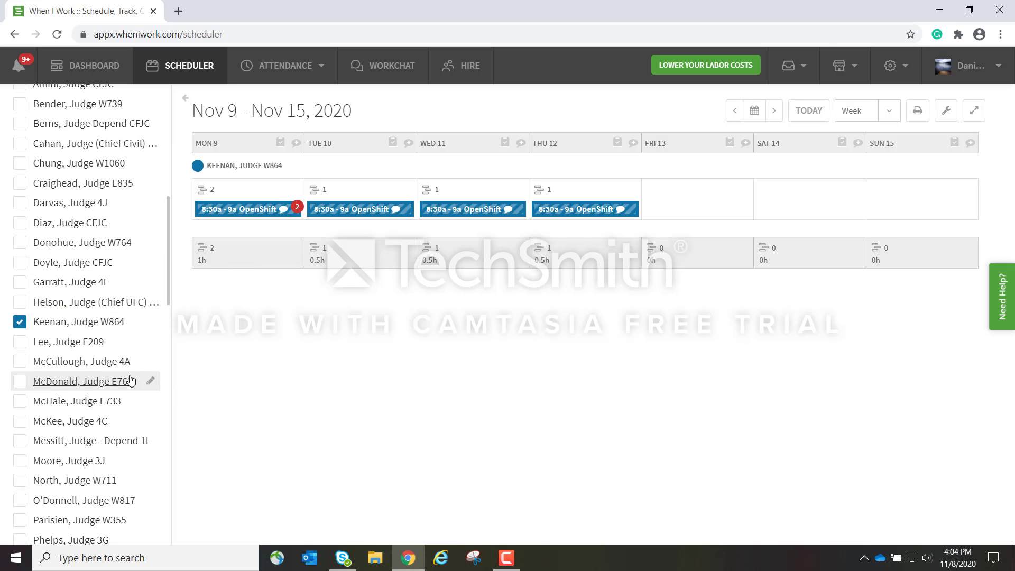
{"action": "left_click", "coordinate": [20, 324]}
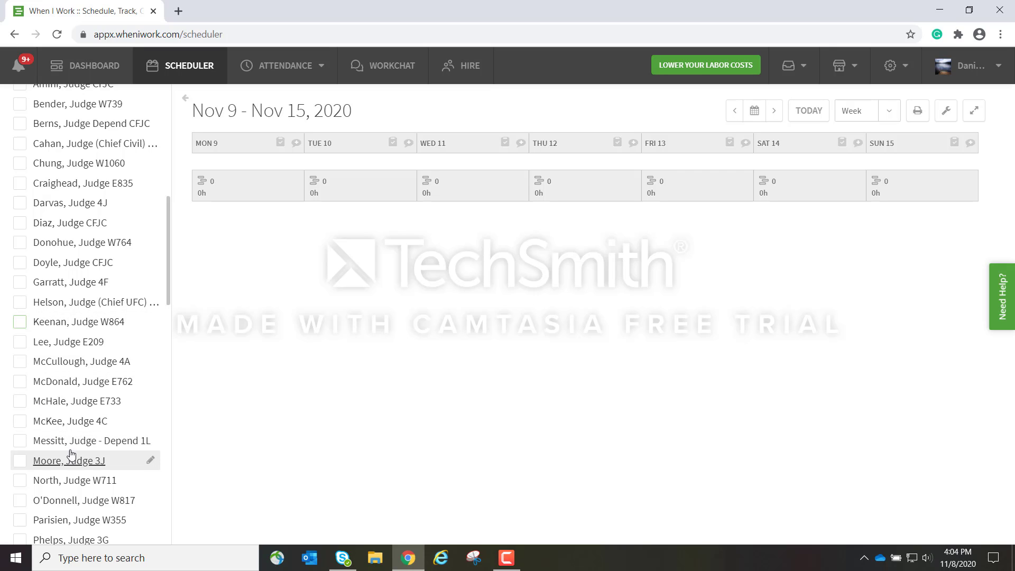
{"action": "left_click", "coordinate": [20, 422]}
{"action": "scroll", "coordinate": [23, 426], "scroll_direction": "up", "scroll_amount": 9}
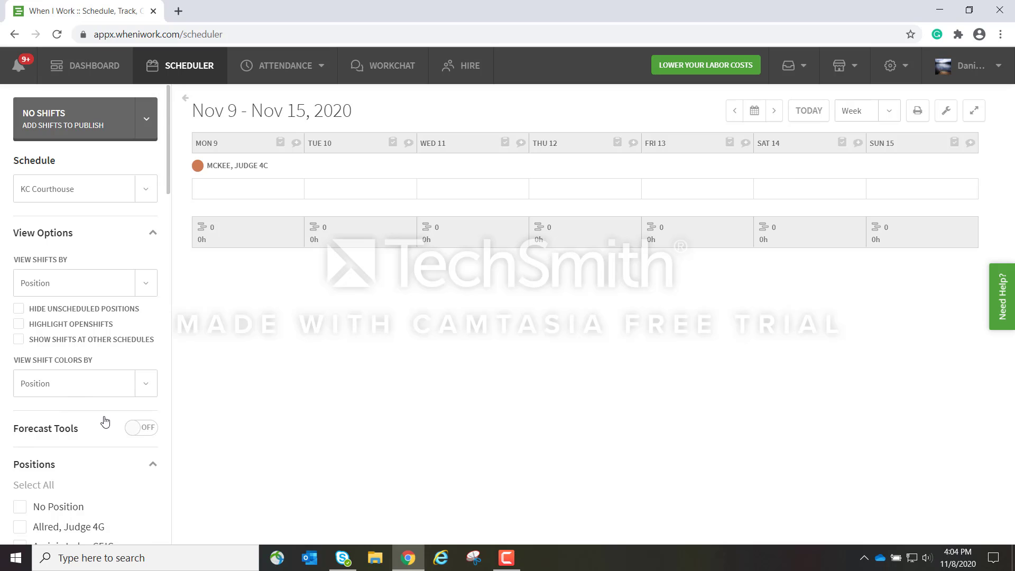
{"action": "scroll", "coordinate": [102, 419], "scroll_direction": "down", "scroll_amount": 4}
{"action": "left_click", "coordinate": [153, 266]}
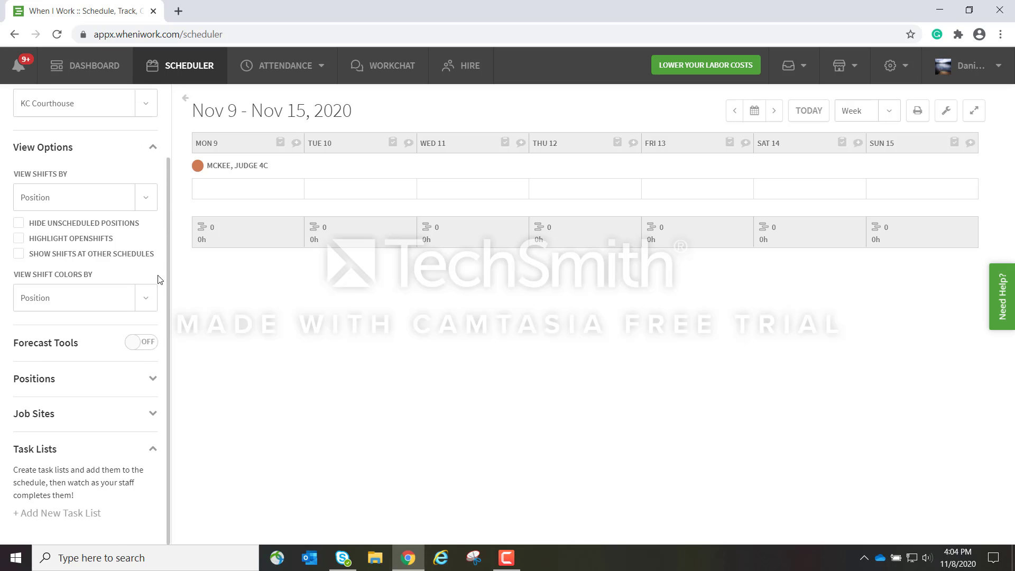
{"action": "double_click", "coordinate": [52, 387]}
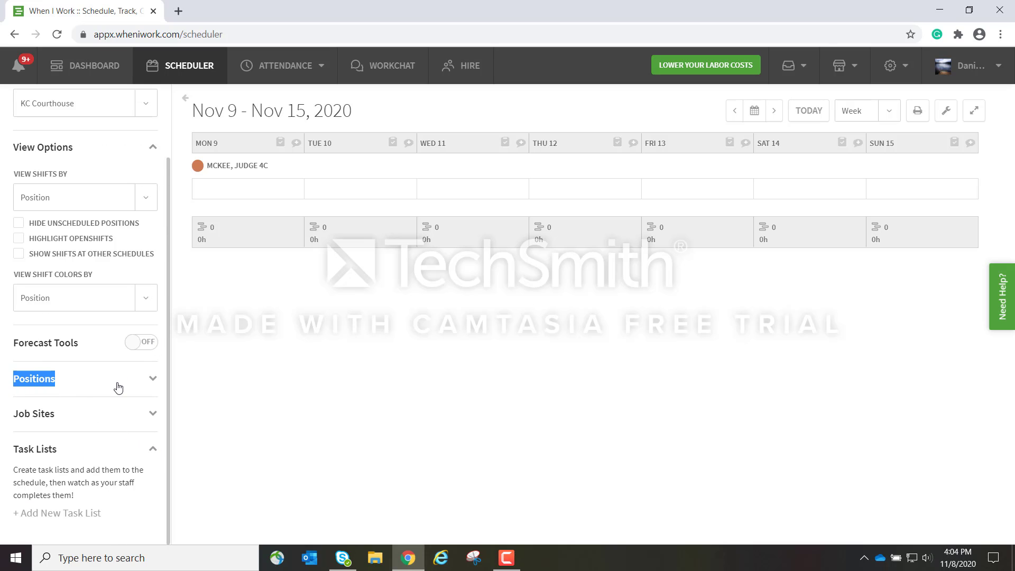
{"action": "left_click", "coordinate": [153, 379]}
{"action": "scroll", "coordinate": [152, 394], "scroll_direction": "down", "scroll_amount": 6}
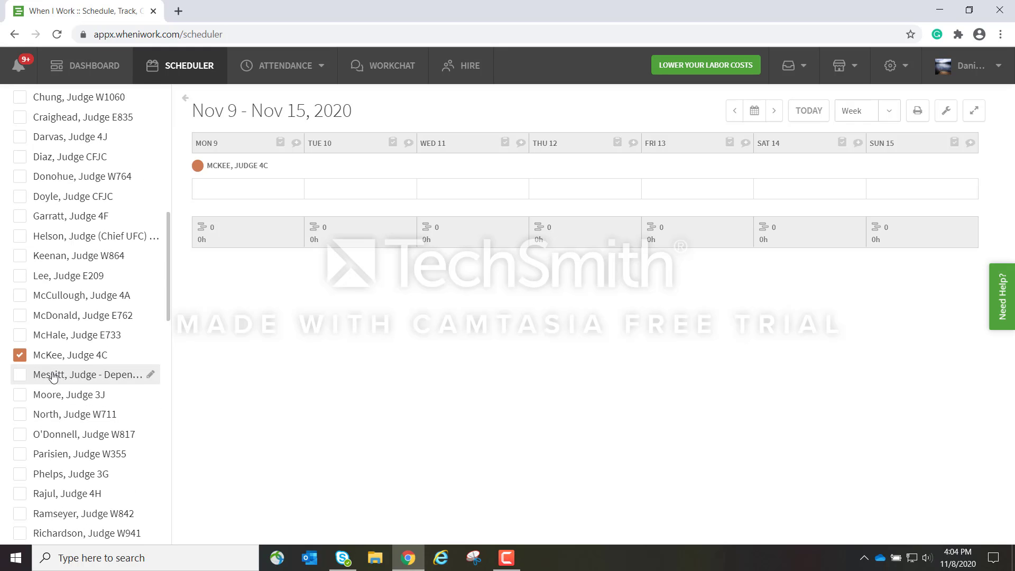
{"action": "scroll", "coordinate": [99, 272], "scroll_direction": "up", "scroll_amount": 6}
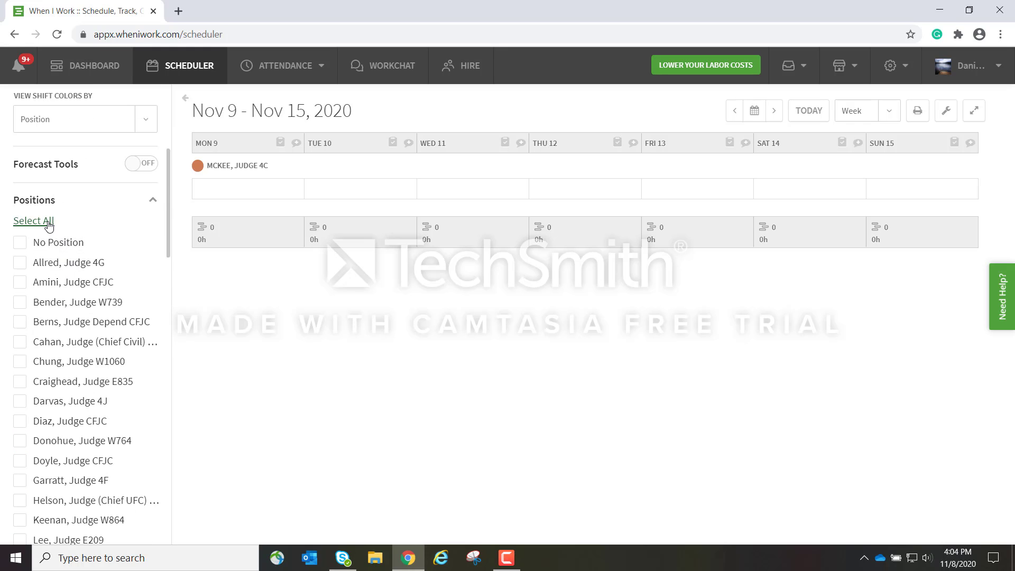
Select all positions, then none, and check only O'Donnell, Judge W817.
{"action": "left_click", "coordinate": [49, 222]}
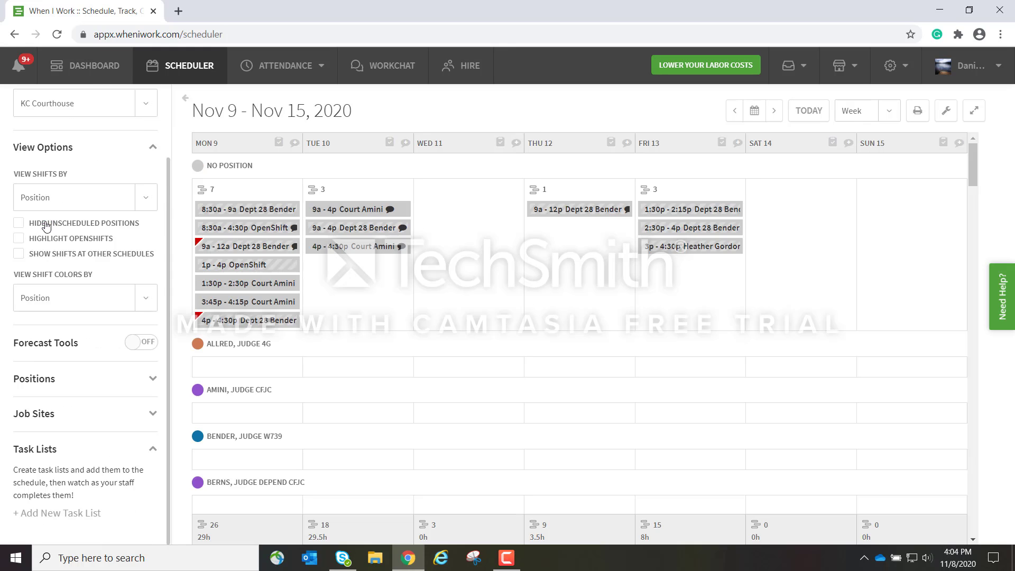
{"action": "left_click", "coordinate": [153, 381]}
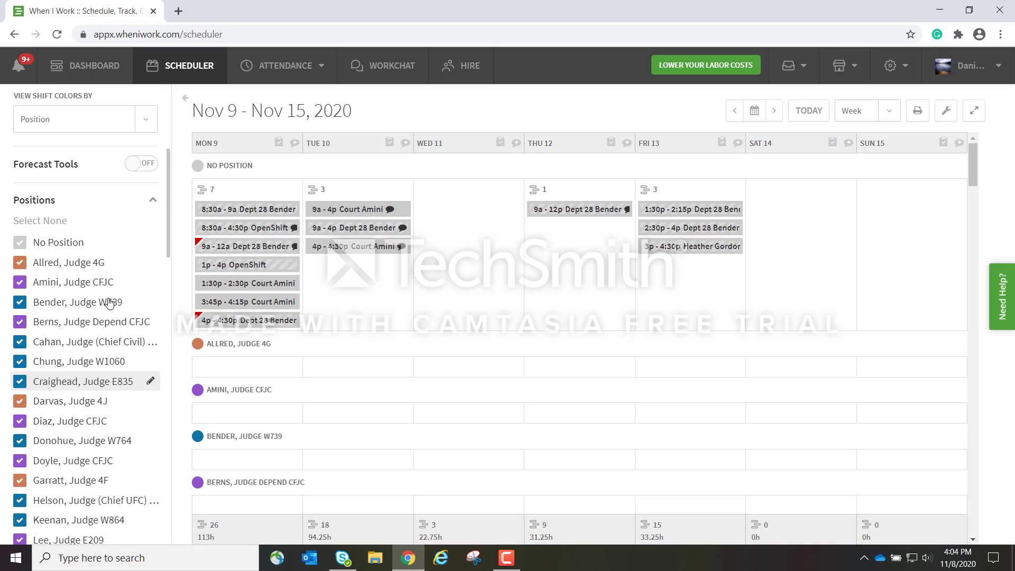
{"action": "left_click", "coordinate": [41, 222]}
{"action": "scroll", "coordinate": [121, 367], "scroll_direction": "down", "scroll_amount": 6}
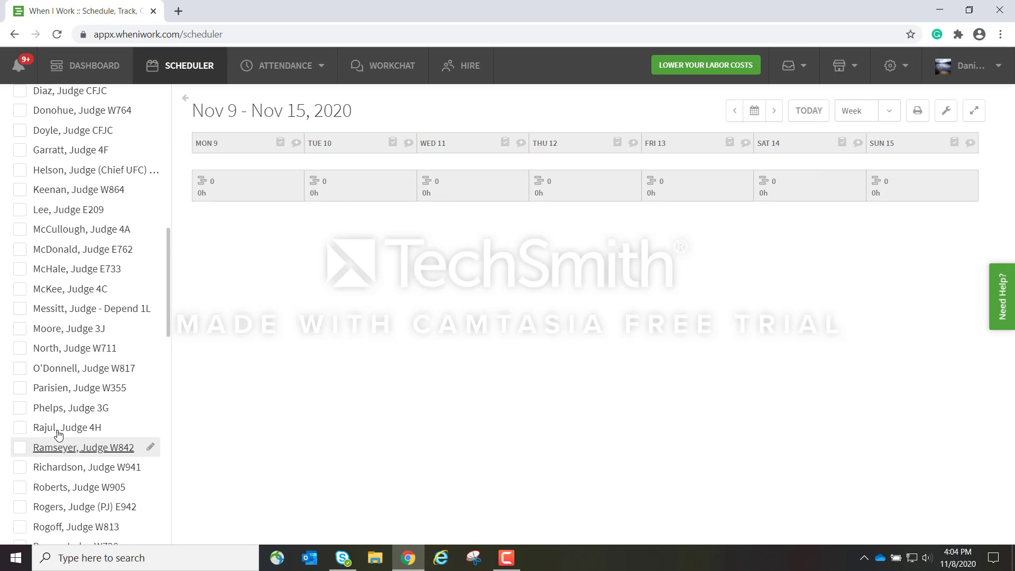
{"action": "left_click", "coordinate": [20, 372]}
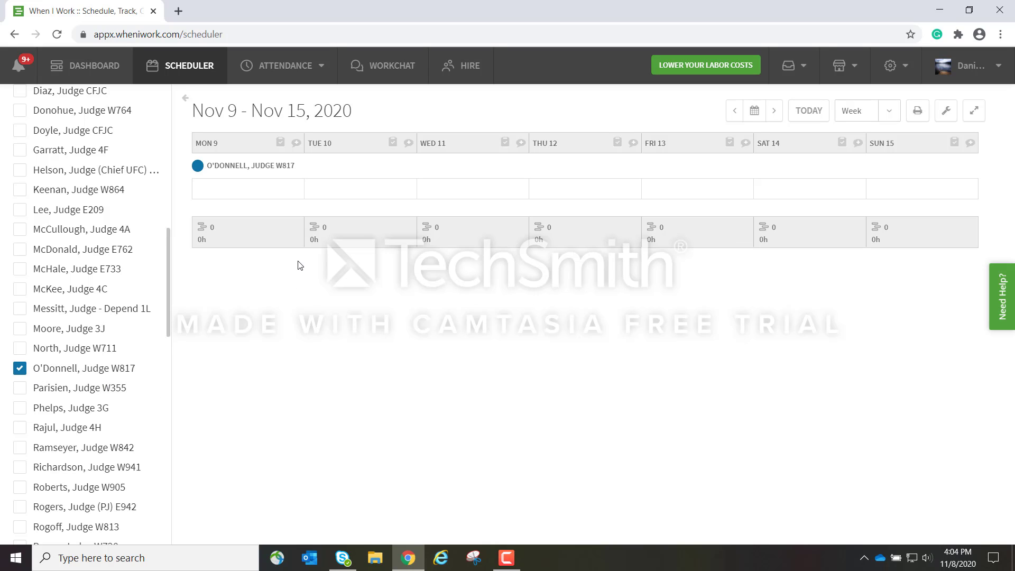
Create a Monday, Nov 9 shift from the 8:30a–9a template.
{"action": "left_click", "coordinate": [293, 189]}
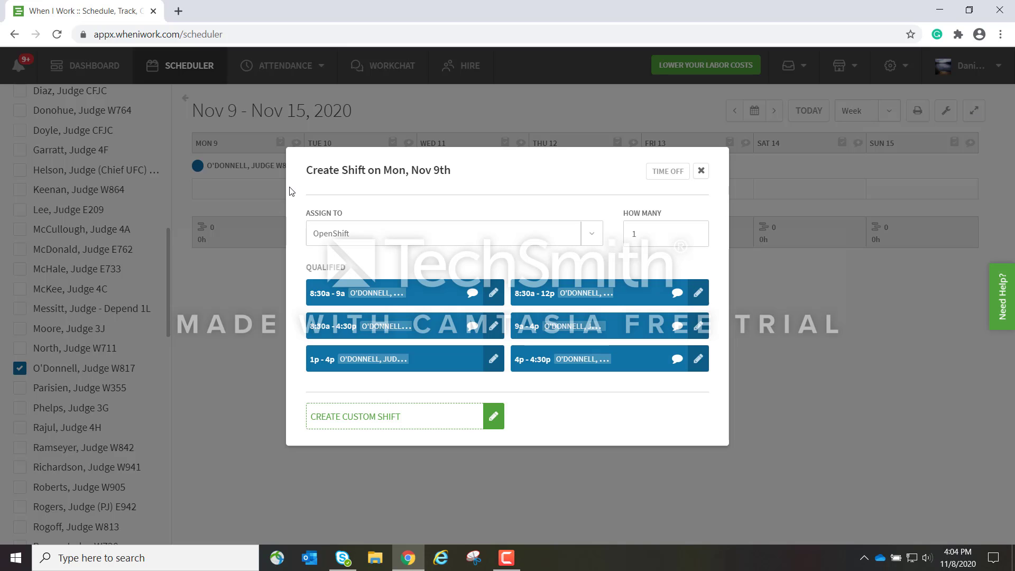
{"action": "left_click", "coordinate": [701, 170]}
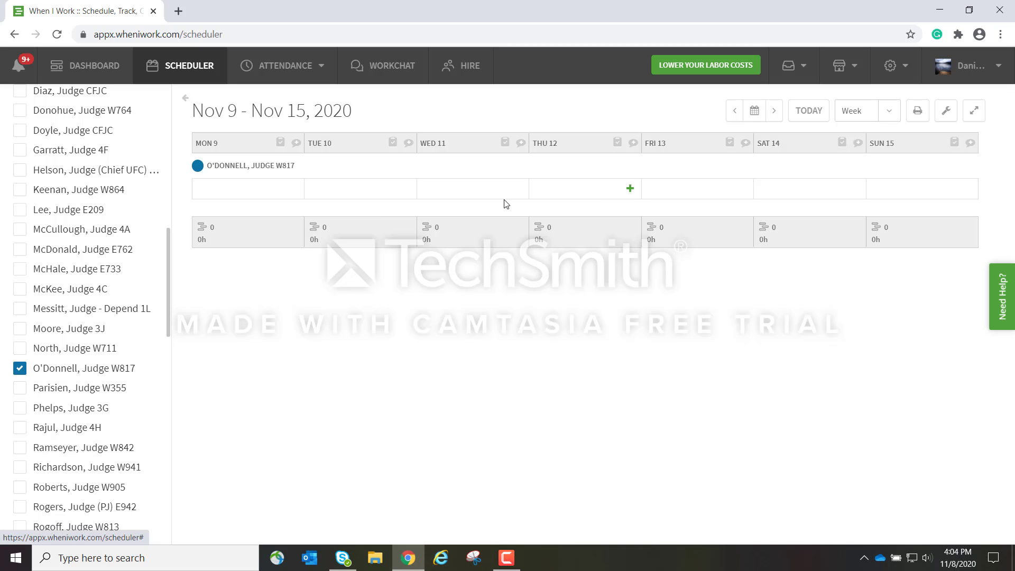
{"action": "left_click", "coordinate": [294, 190]}
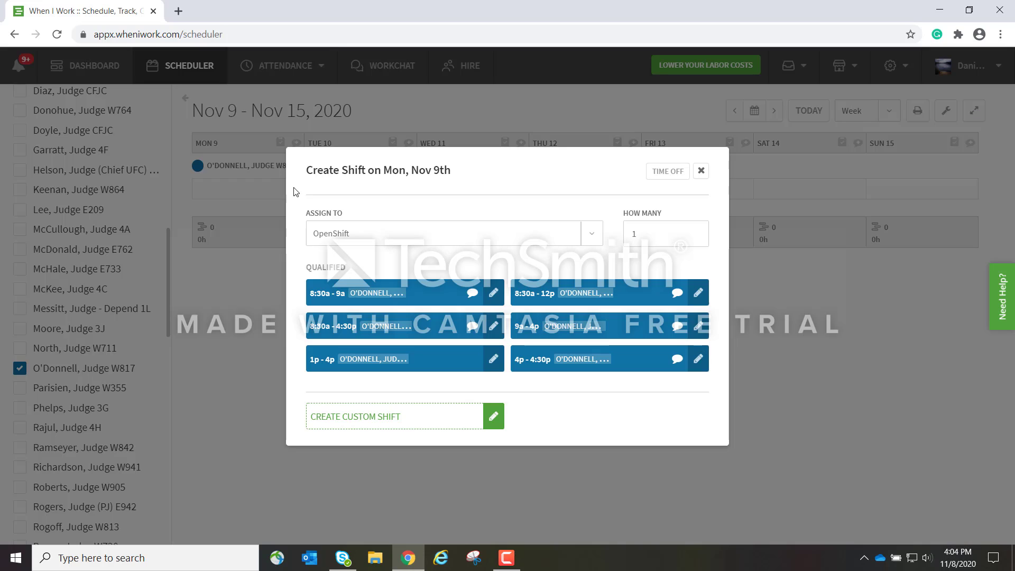
{"action": "left_click", "coordinate": [338, 295]}
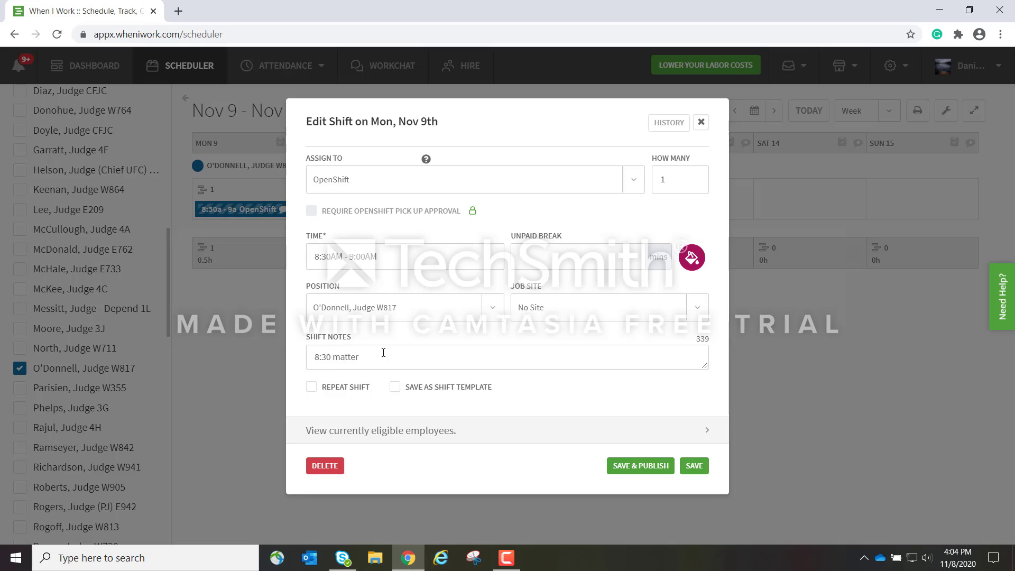
Replace the notes with calendar info, 'State vs. W Zoom link' and 'Skype number' lines, then save.
{"action": "left_click_drag", "start_coordinate": [359, 357], "coordinate": [290, 350]}
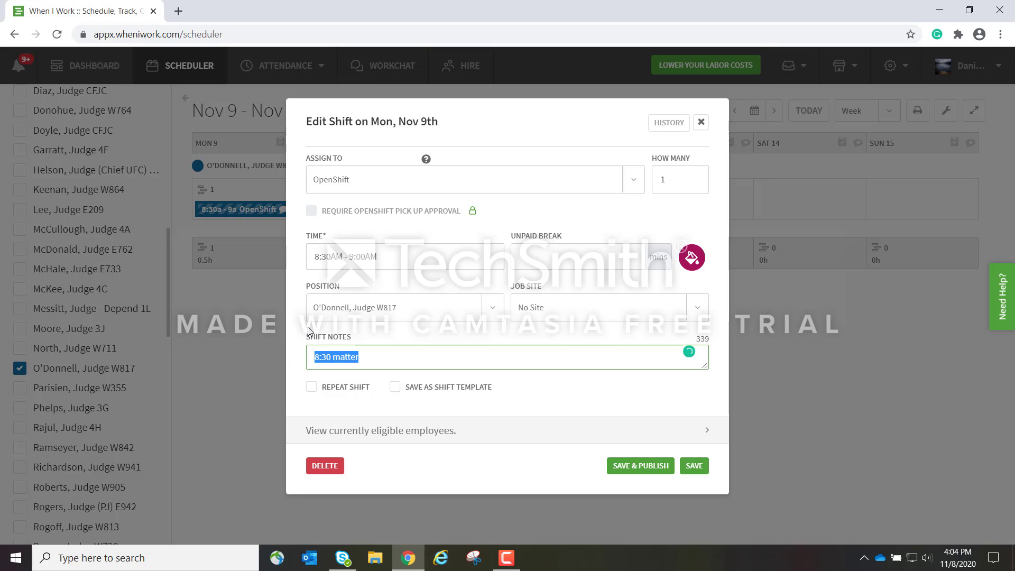
{"action": "type", "text": "Copy and paste calendar info here"}
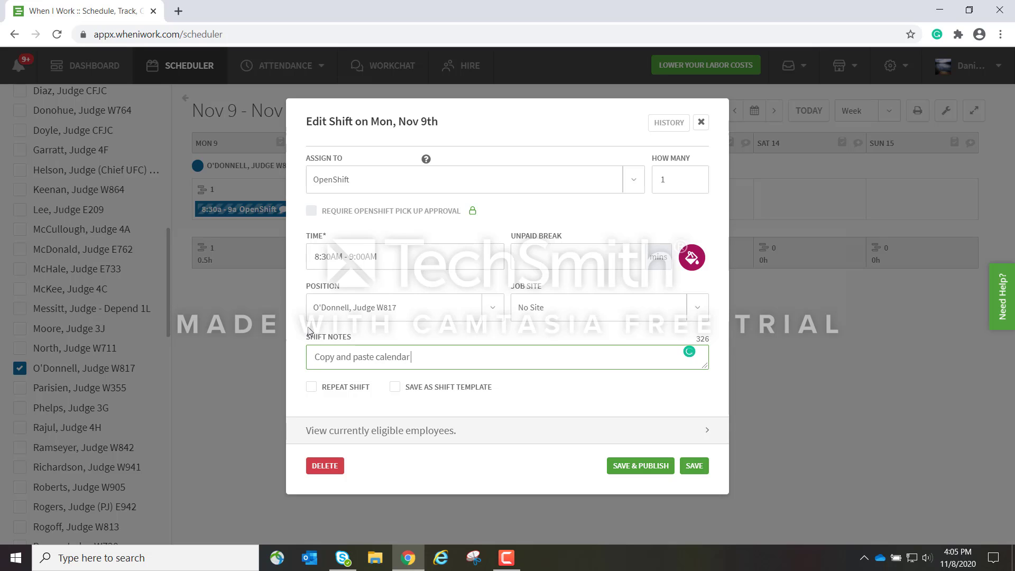
{"action": "key", "text": "Return"}
{"action": "key", "text": "Return"}
{"action": "key", "text": "Return"}
{"action": "key", "text": "Return"}
{"action": "key", "text": "Return"}
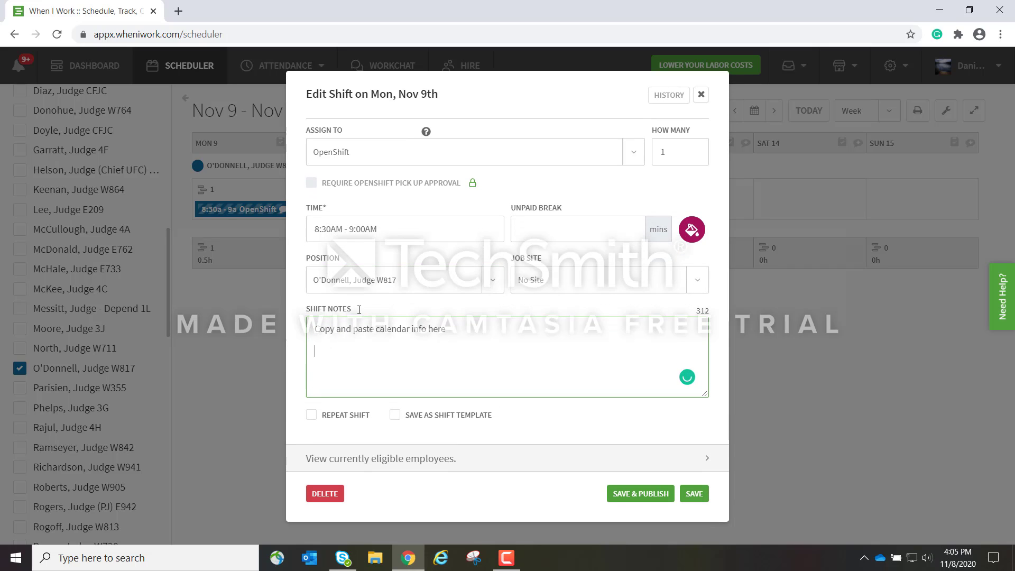
{"action": "type", "text": "State vs. W "}
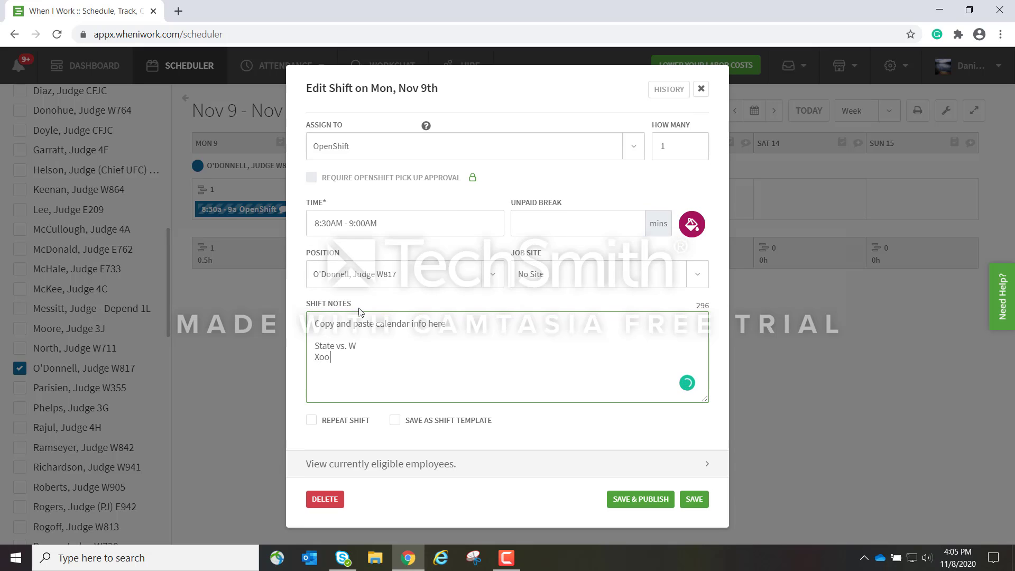
{"action": "type", "text": "Zoom link"}
{"action": "key", "text": "Return"}
{"action": "type", "text": "Skype n"}
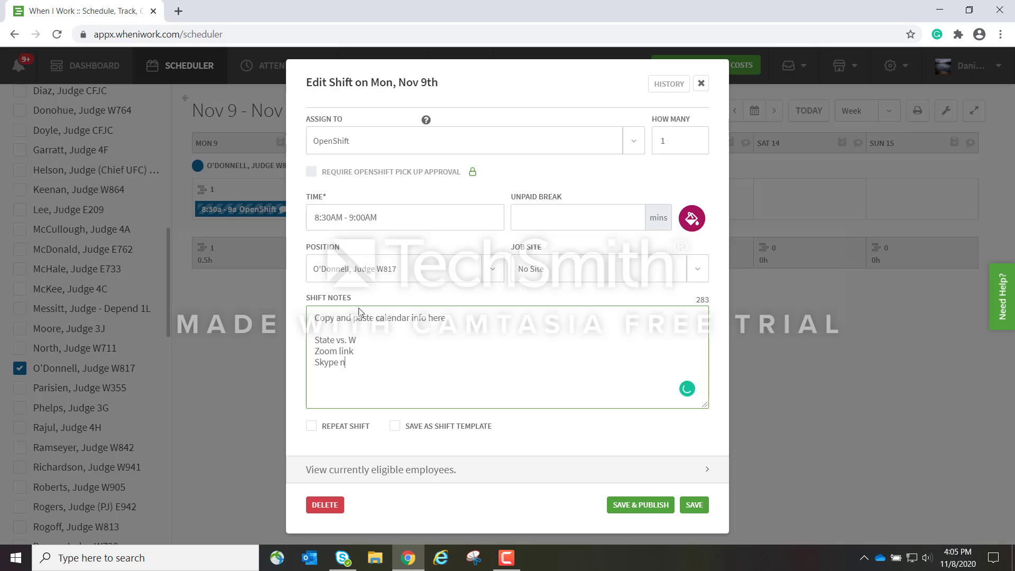
{"action": "type", "text": "umber"}
{"action": "key", "text": "Return"}
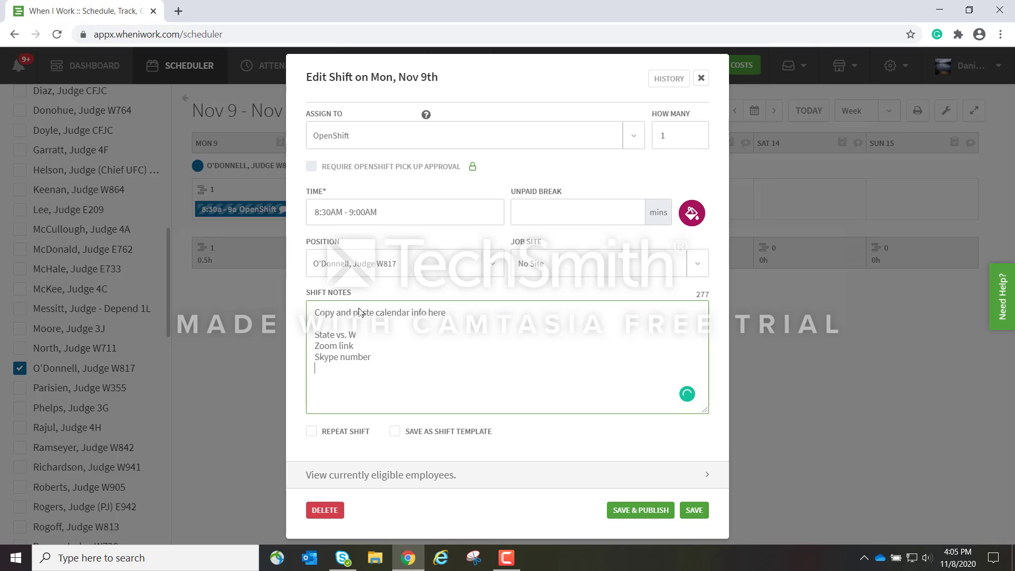
{"action": "type", "text": "all calendar info here"}
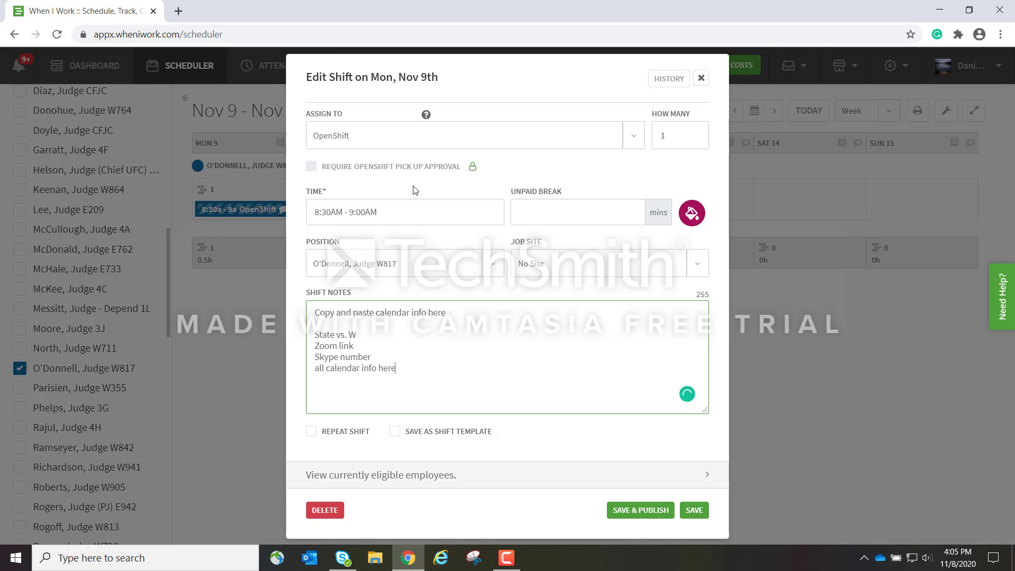
{"action": "left_click", "coordinate": [397, 208]}
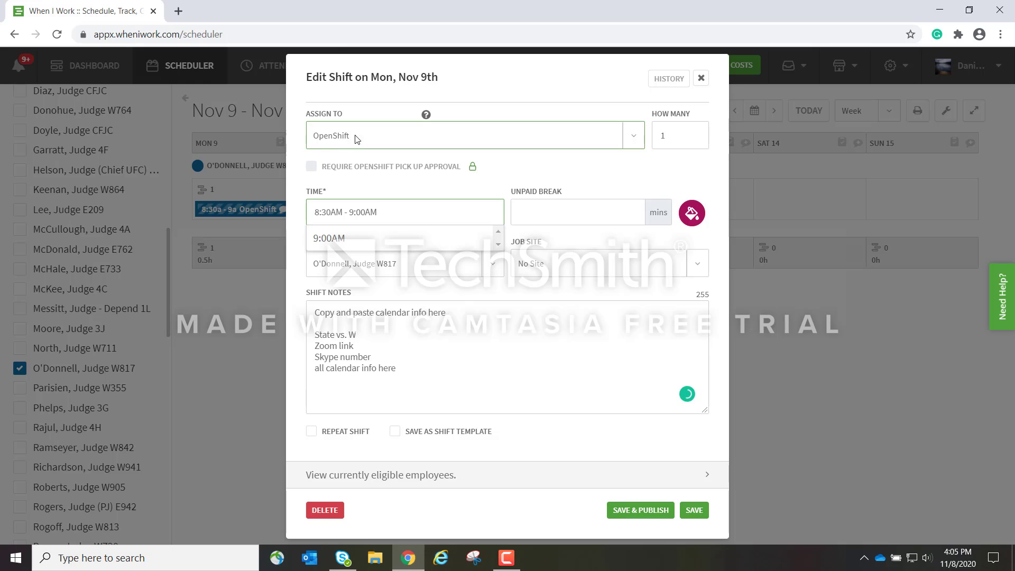
{"action": "mouse_move", "coordinate": [349, 168]}
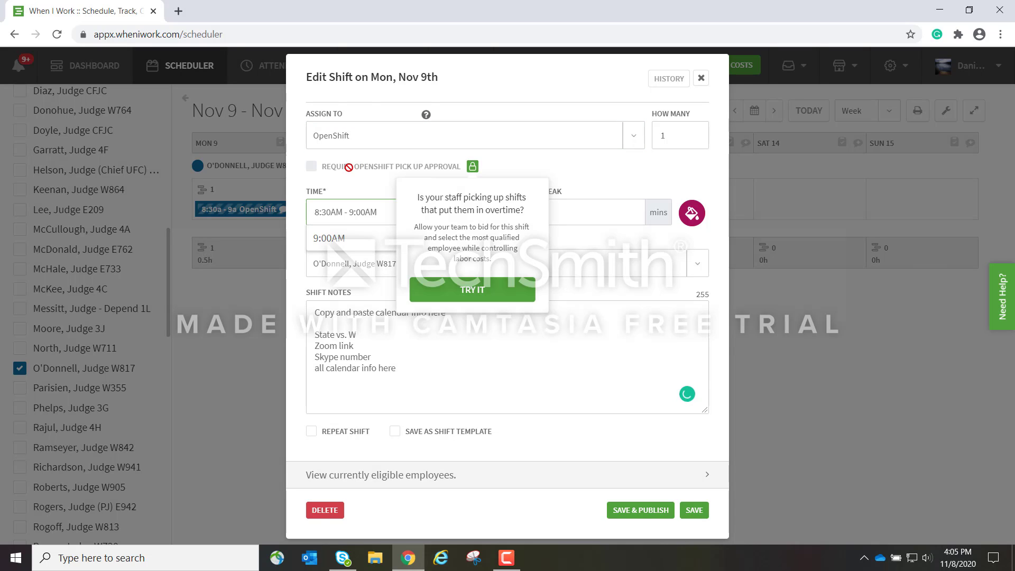
{"action": "left_click", "coordinate": [692, 509]}
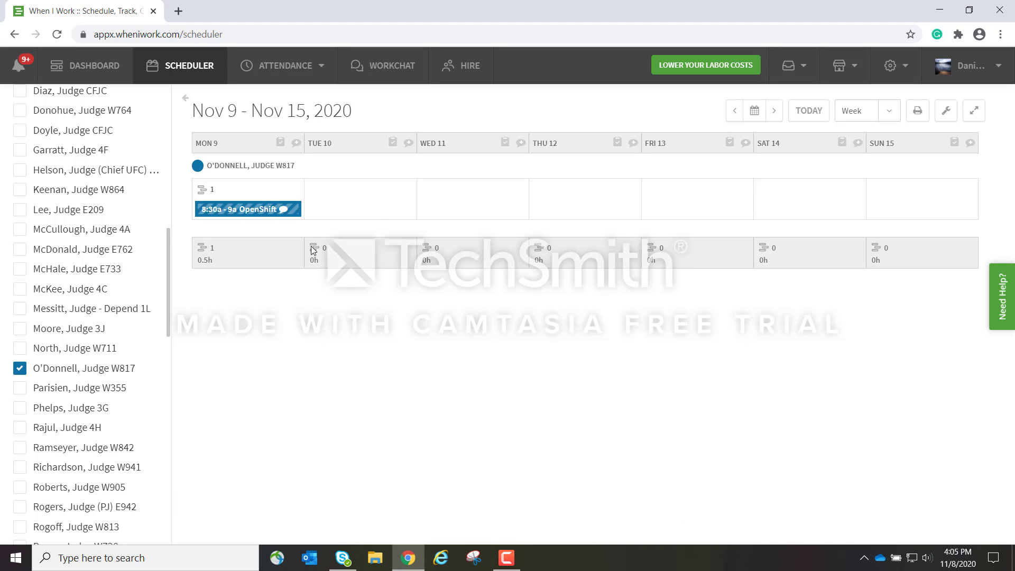
{"action": "mouse_move", "coordinate": [248, 211]}
Assign the Monday 8:30a–9a Judge W817 shift to the chosen employee and save.
{"action": "left_click", "coordinate": [203, 209]}
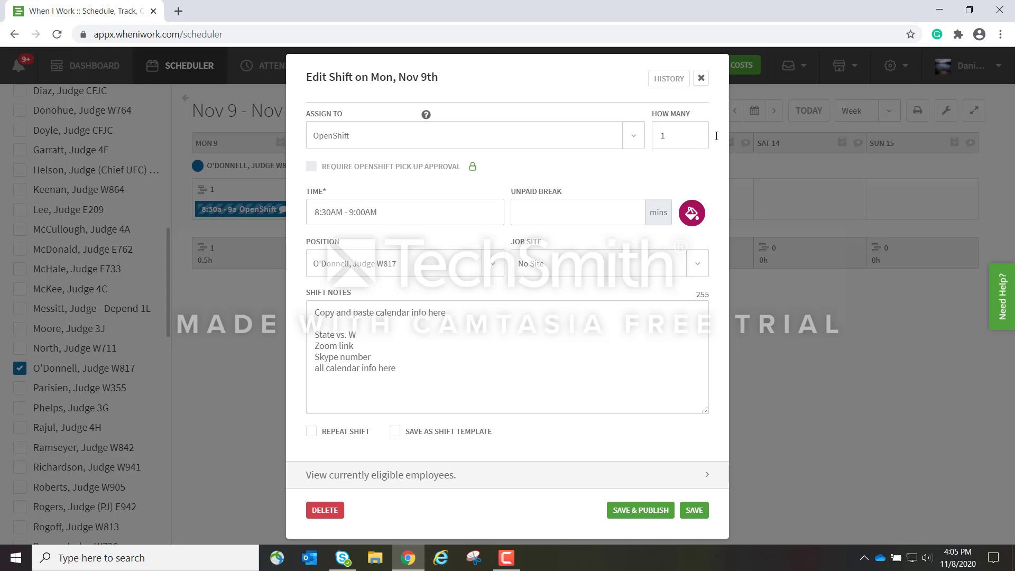
{"action": "left_click", "coordinate": [633, 137]}
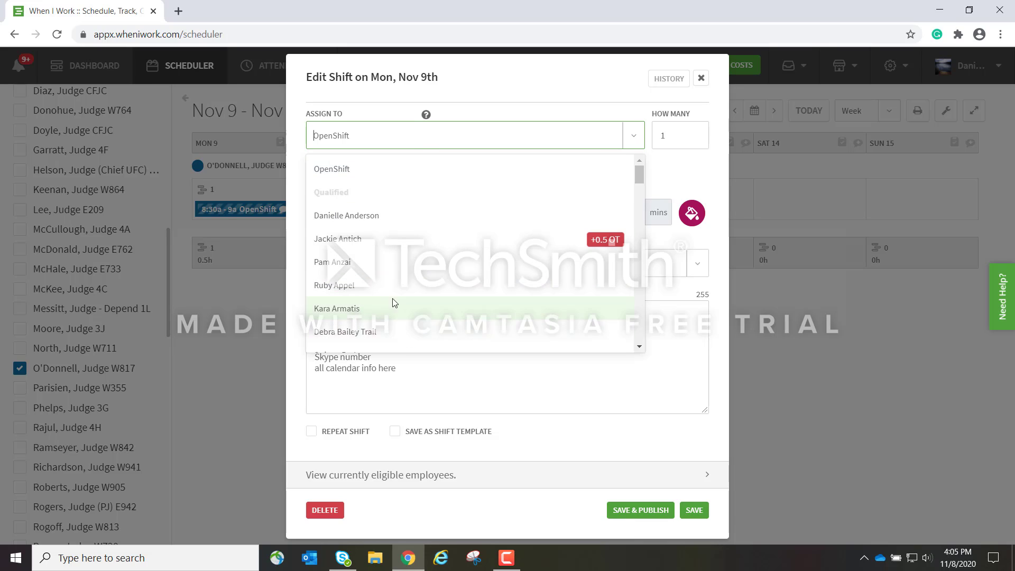
{"action": "left_click", "coordinate": [351, 333]}
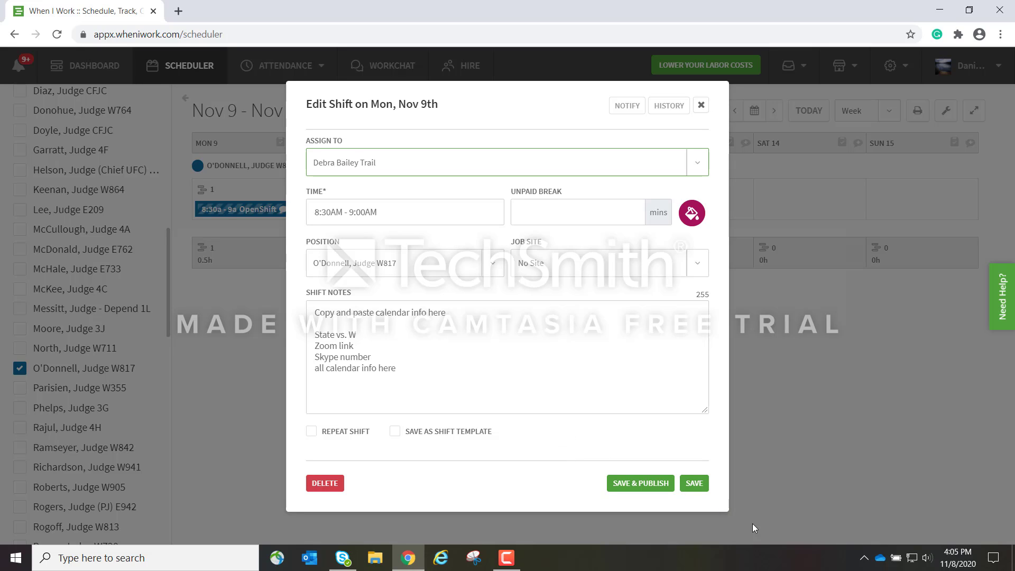
{"action": "left_click", "coordinate": [694, 483]}
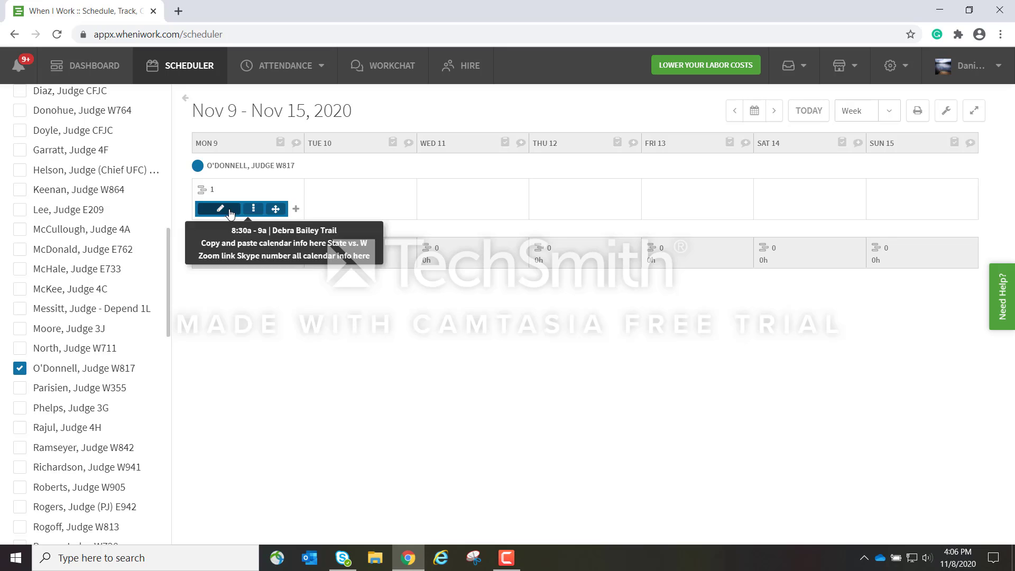
Copy the assigned Monday 8:30a–9a shift onto Tuesday, Wednesday and Thursday.
{"action": "left_click_drag", "start_coordinate": [238, 209], "coordinate": [345, 204]}
{"action": "mouse_move", "coordinate": [357, 219]}
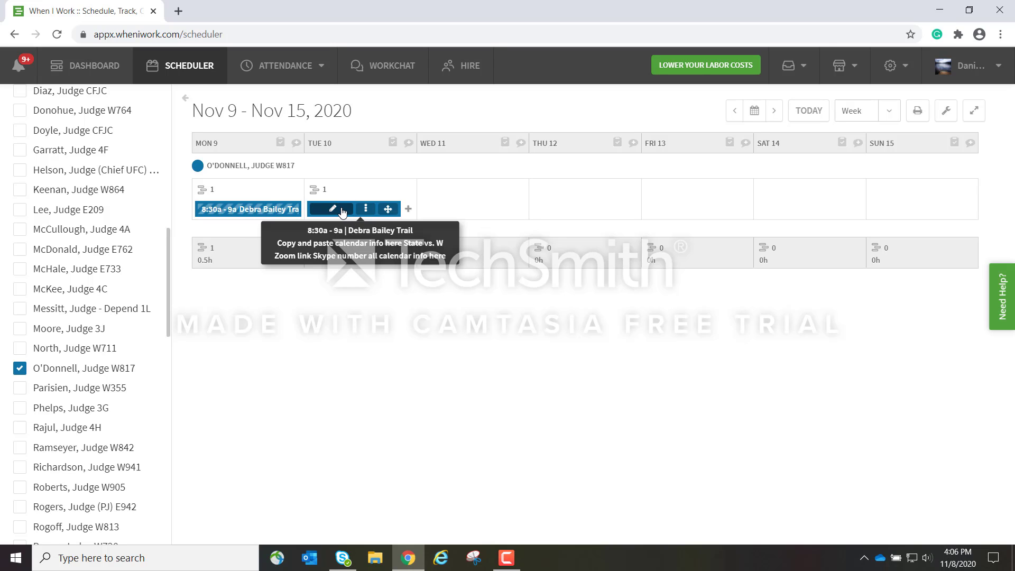
{"action": "left_click_drag", "start_coordinate": [342, 211], "coordinate": [563, 205]}
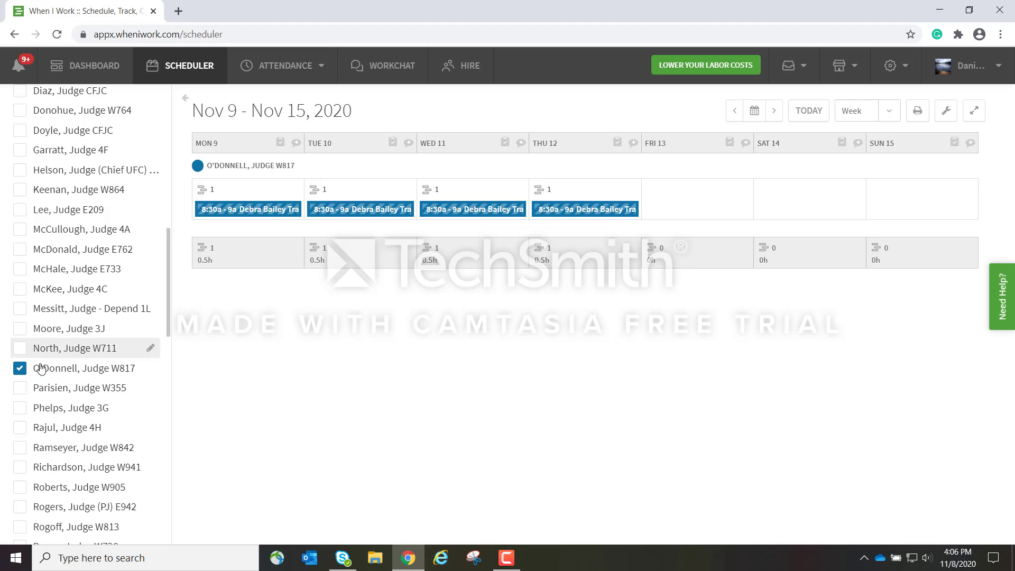
{"action": "scroll", "coordinate": [69, 344], "scroll_direction": "up", "scroll_amount": 6}
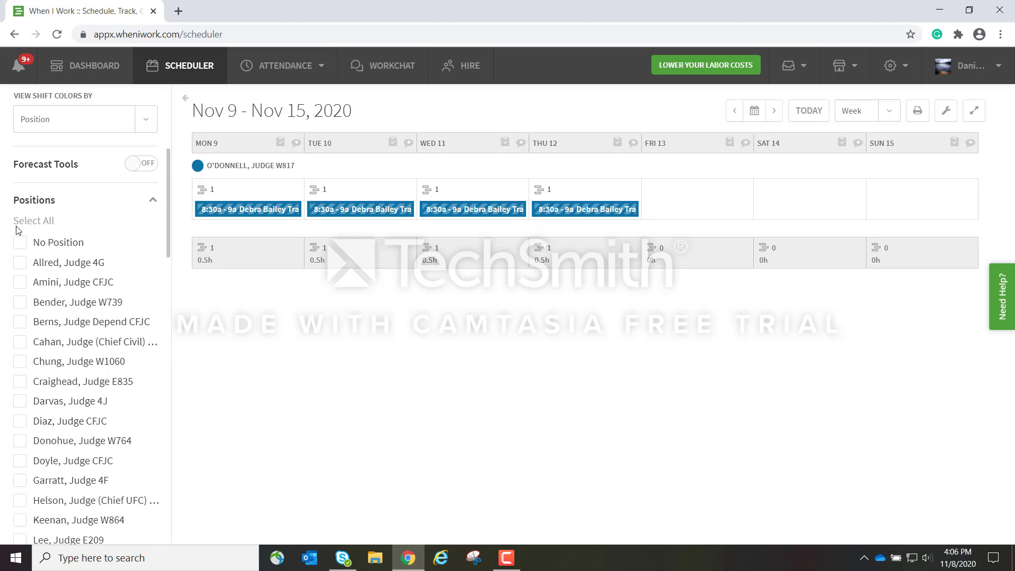
{"action": "scroll", "coordinate": [41, 449], "scroll_direction": "down", "scroll_amount": 6}
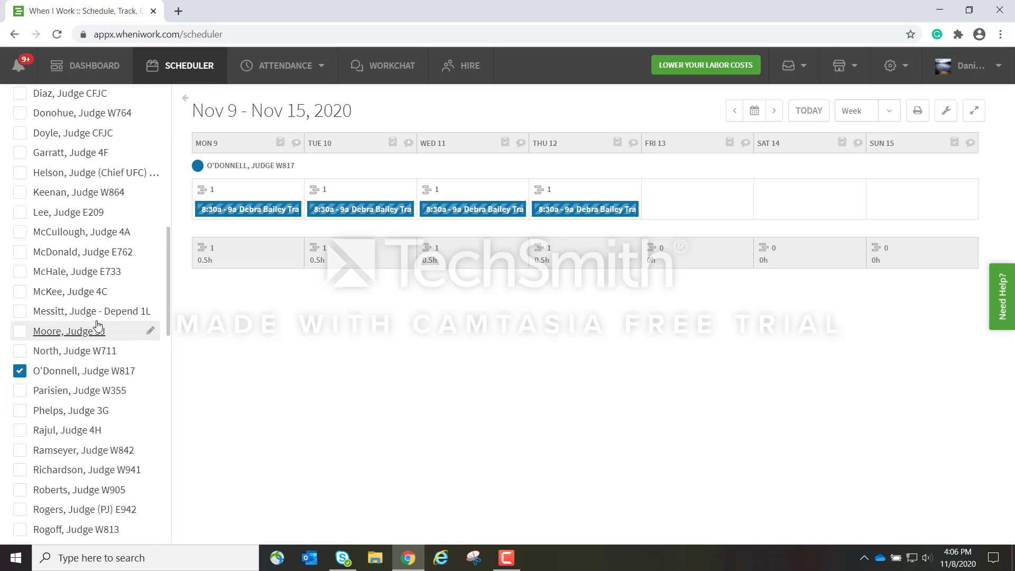
{"action": "scroll", "coordinate": [97, 325], "scroll_direction": "up", "scroll_amount": 10}
Collapse the Positions sidebar section and collapse, then re-expand, the view options.
{"action": "left_click", "coordinate": [154, 464]}
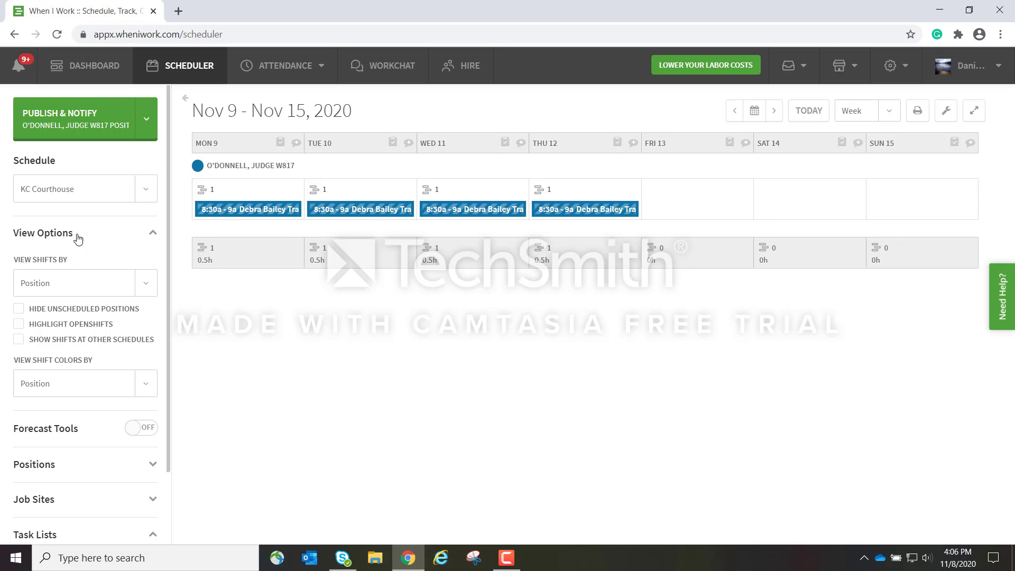
{"action": "left_click", "coordinate": [151, 233]}
{"action": "left_click_drag", "start_coordinate": [81, 241], "coordinate": [3, 242]}
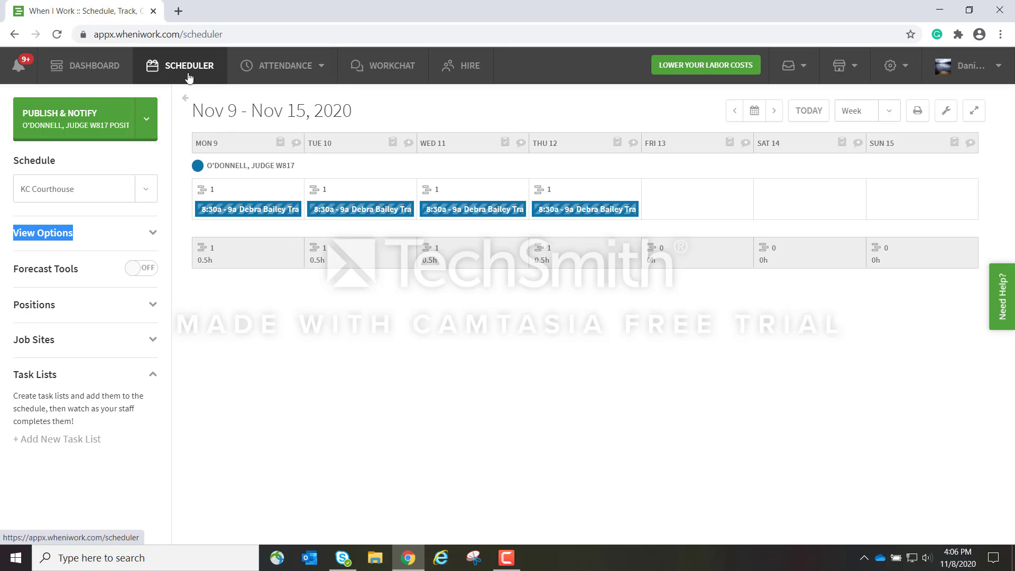
{"action": "left_click", "coordinate": [151, 237]}
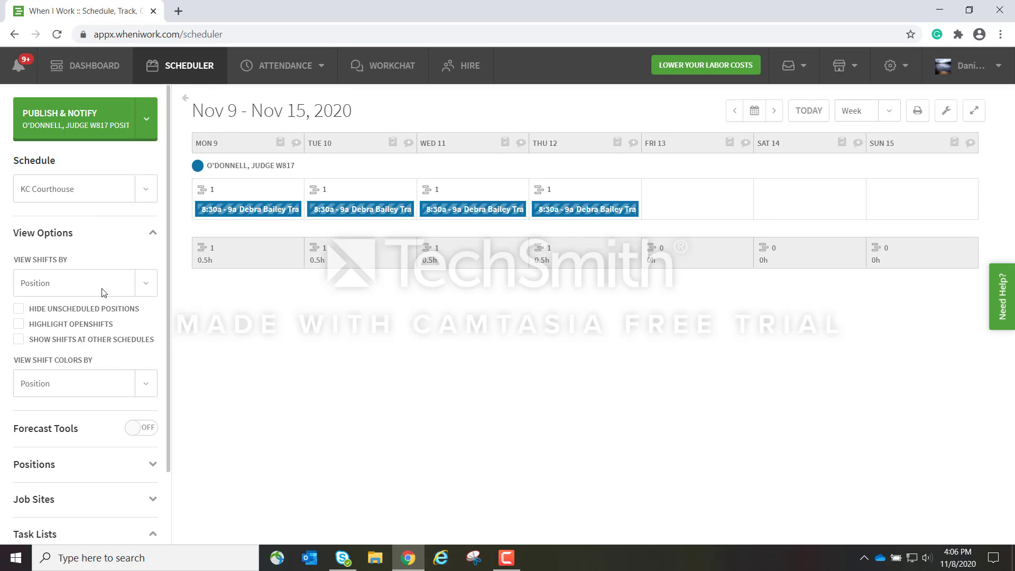
Group shifts by Employee and open the actions menu on the employee's schedule row.
{"action": "left_click", "coordinate": [147, 292]}
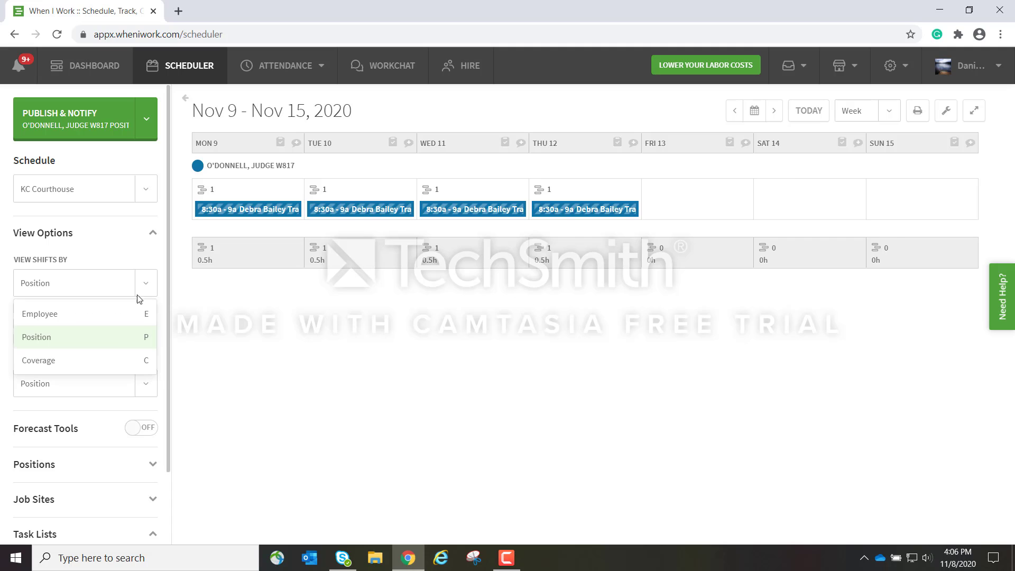
{"action": "left_click", "coordinate": [74, 321]}
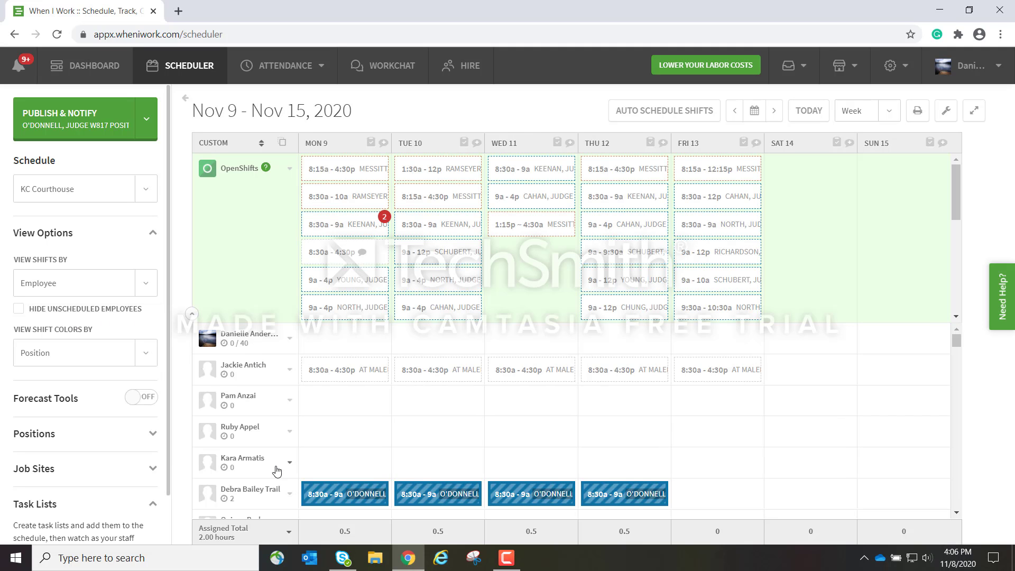
{"action": "scroll", "coordinate": [273, 466], "scroll_direction": "down", "scroll_amount": 3}
{"action": "mouse_move", "coordinate": [433, 362]}
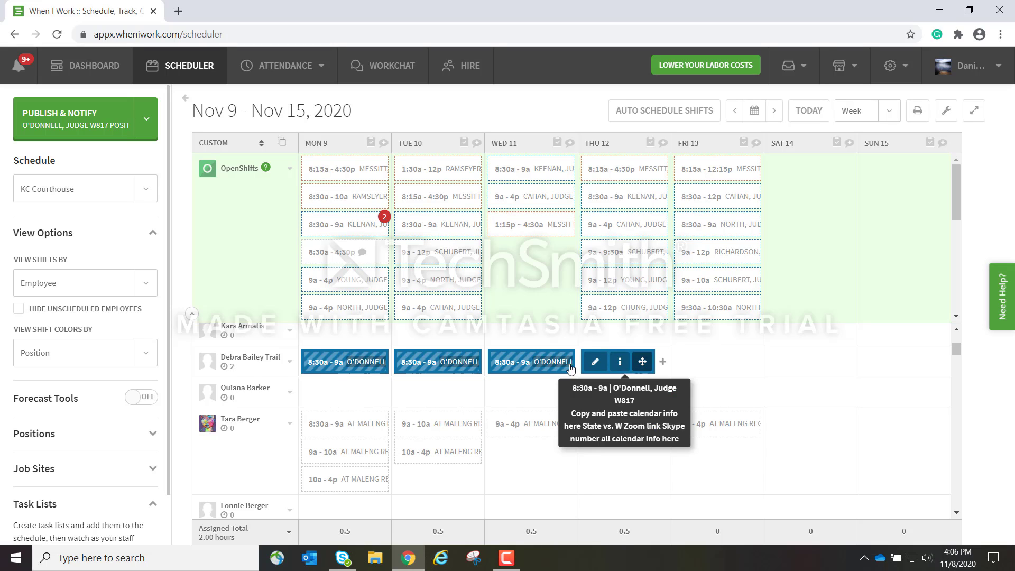
{"action": "mouse_move", "coordinate": [234, 371]}
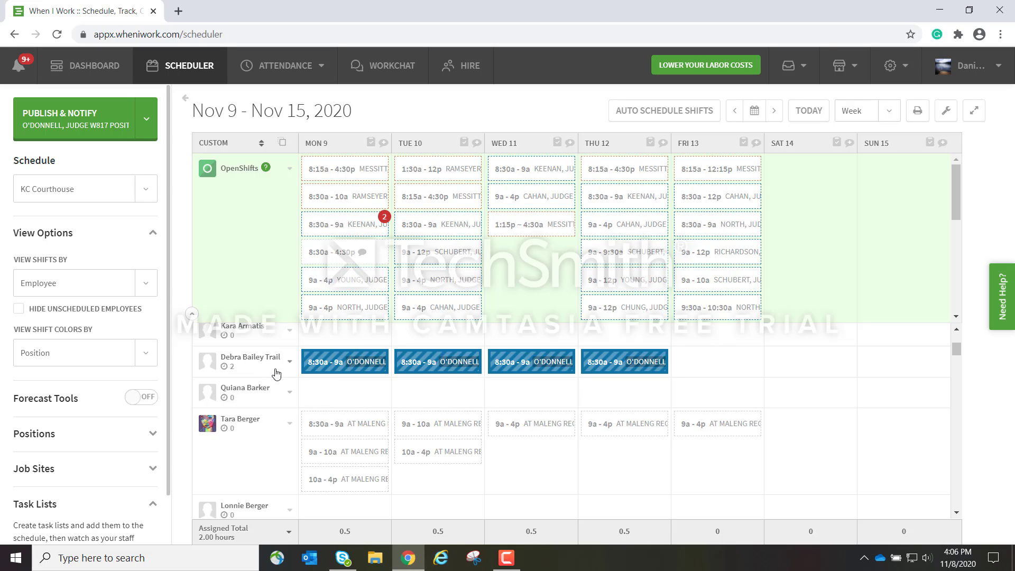
{"action": "left_click", "coordinate": [290, 362]}
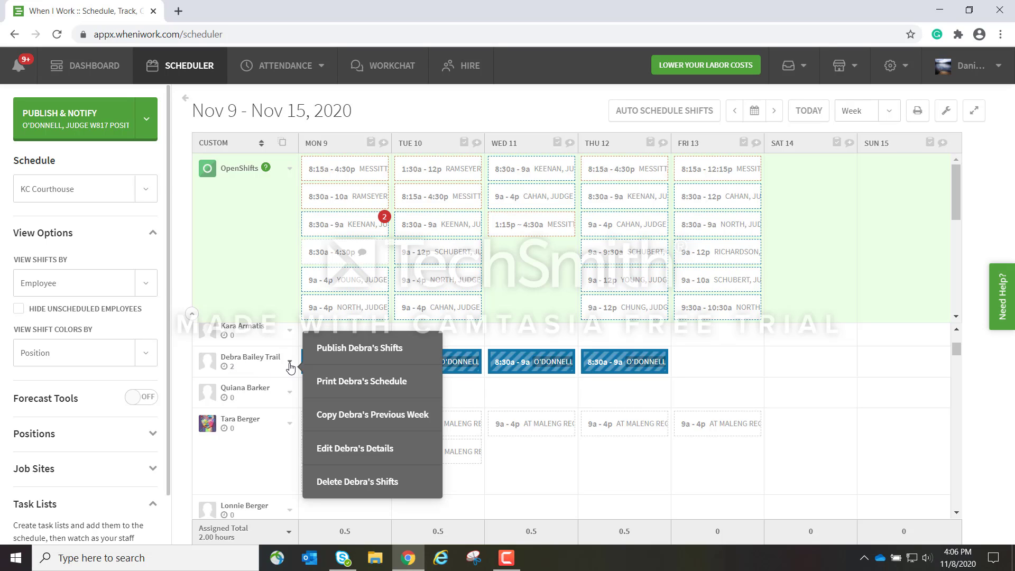
Print-preview the employee's schedule, then close the preview.
{"action": "left_click", "coordinate": [368, 392]}
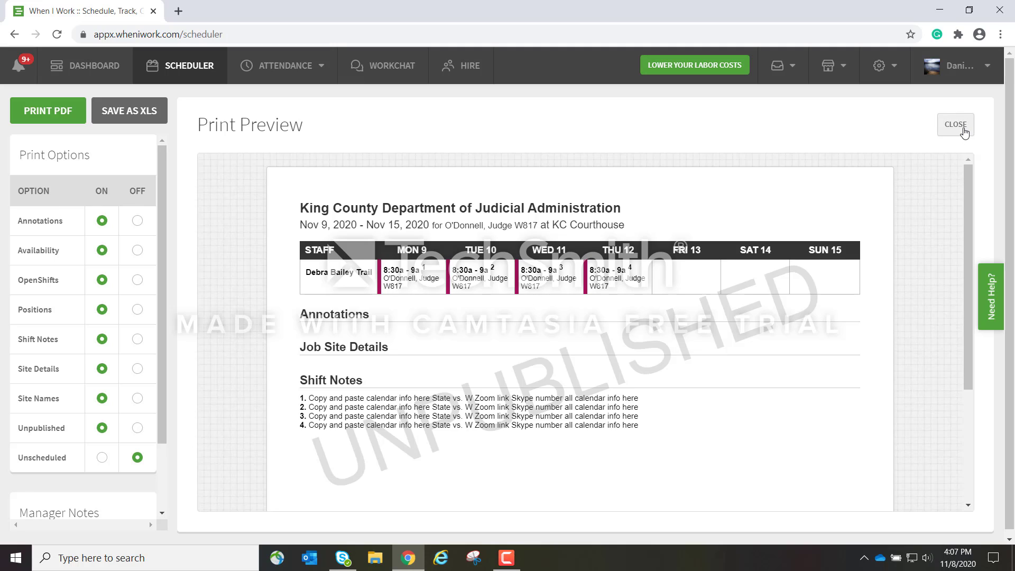
{"action": "left_click", "coordinate": [940, 138]}
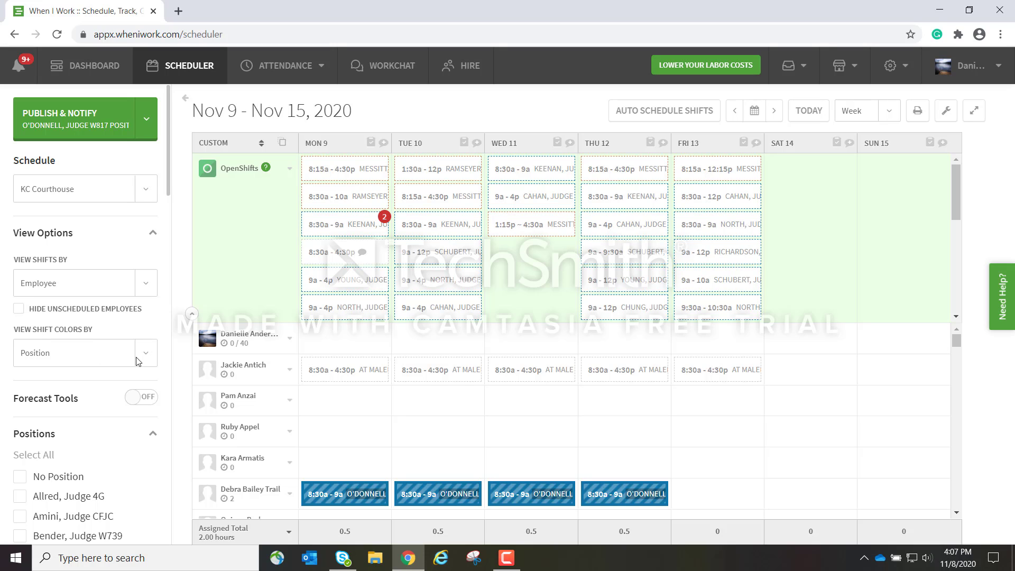
Group shifts by Position and toggle the Judge W1060 and Judge E835 position filters.
{"action": "left_click", "coordinate": [151, 284]}
{"action": "left_click", "coordinate": [69, 336]}
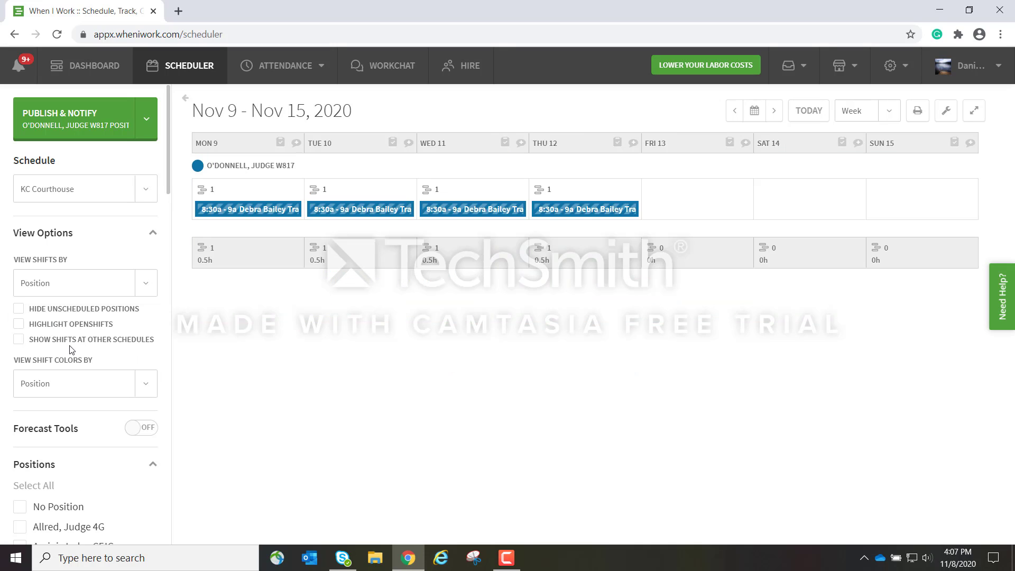
{"action": "scroll", "coordinate": [78, 460], "scroll_direction": "down", "scroll_amount": 5}
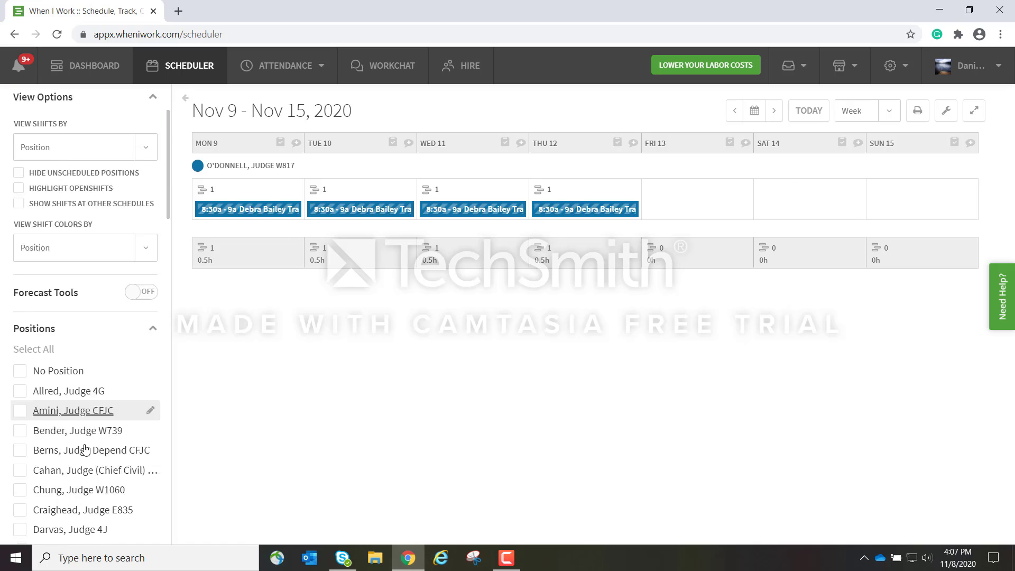
{"action": "left_click", "coordinate": [66, 427]}
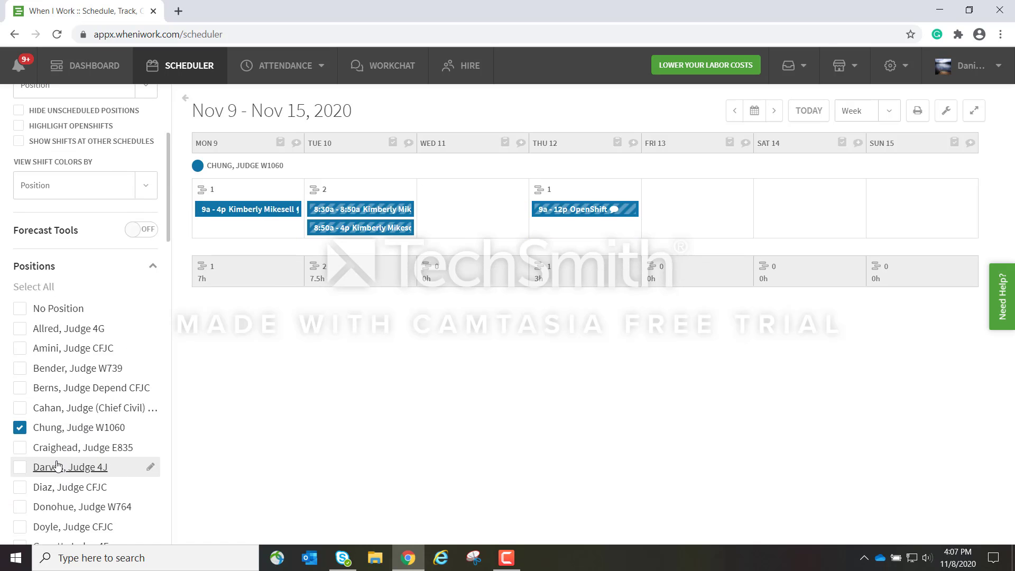
{"action": "left_click", "coordinate": [74, 449]}
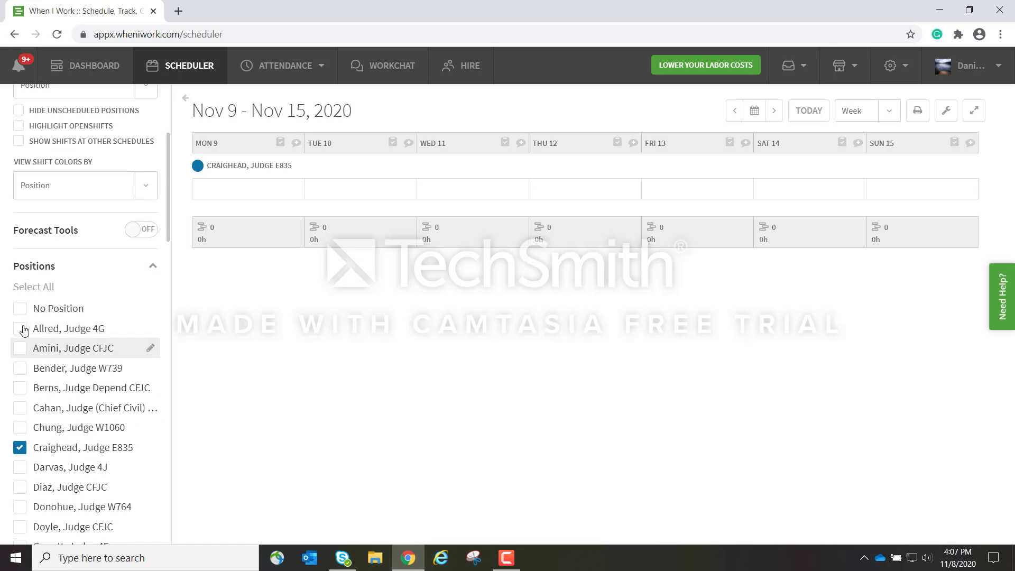
{"action": "scroll", "coordinate": [74, 327], "scroll_direction": "up", "scroll_amount": 4}
{"action": "scroll", "coordinate": [74, 327], "scroll_direction": "down", "scroll_amount": 4}
Show all positions, clear them, then keep only O'Donnell, Judge W817.
{"action": "double_click", "coordinate": [42, 289]}
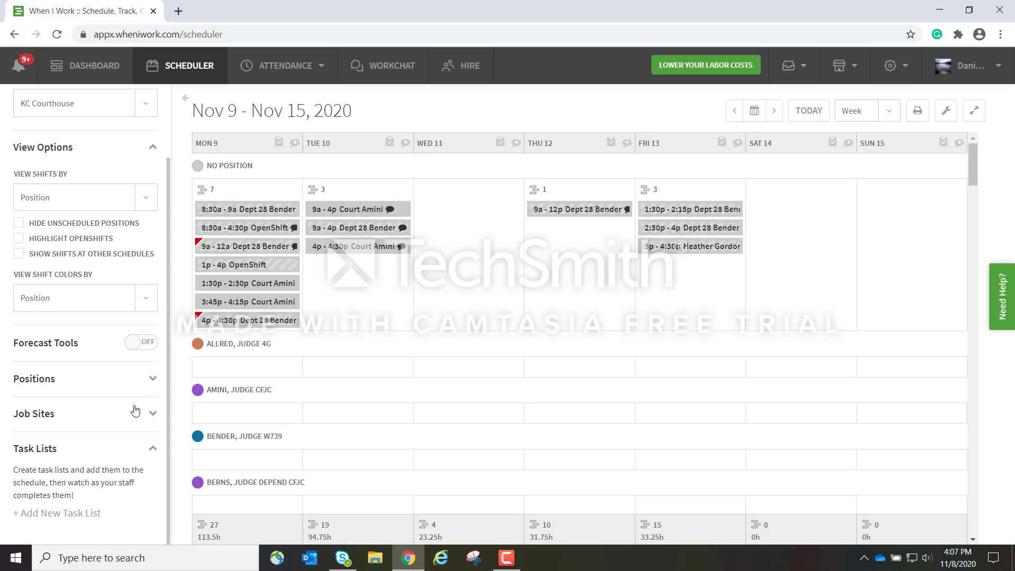
{"action": "left_click", "coordinate": [150, 381]}
{"action": "scroll", "coordinate": [150, 383], "scroll_direction": "down", "scroll_amount": 2}
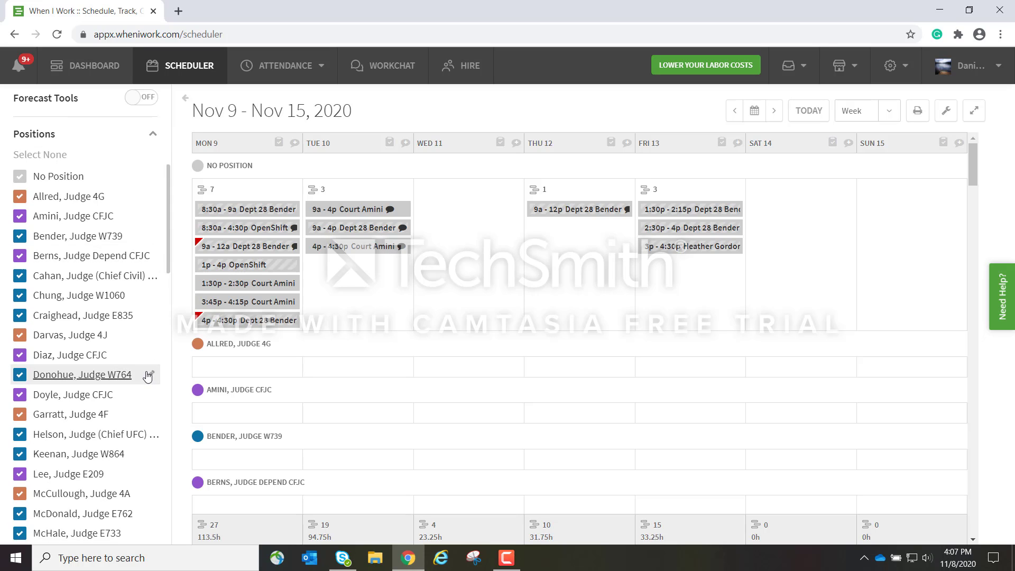
{"action": "scroll", "coordinate": [148, 238], "scroll_direction": "up", "scroll_amount": 1}
{"action": "left_click", "coordinate": [38, 221]}
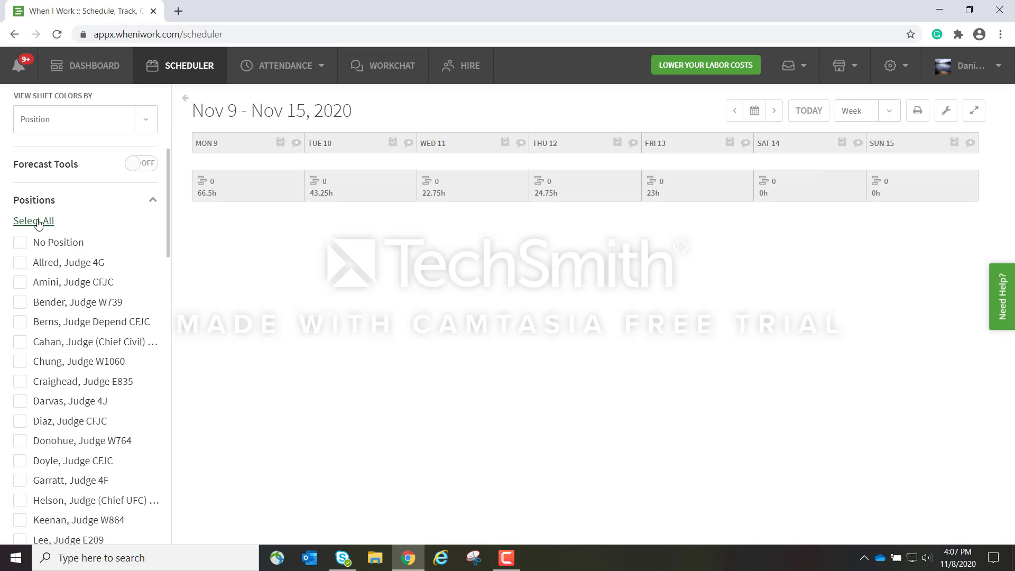
{"action": "scroll", "coordinate": [121, 428], "scroll_direction": "down", "scroll_amount": 1}
{"action": "scroll", "coordinate": [121, 427], "scroll_direction": "down", "scroll_amount": 3}
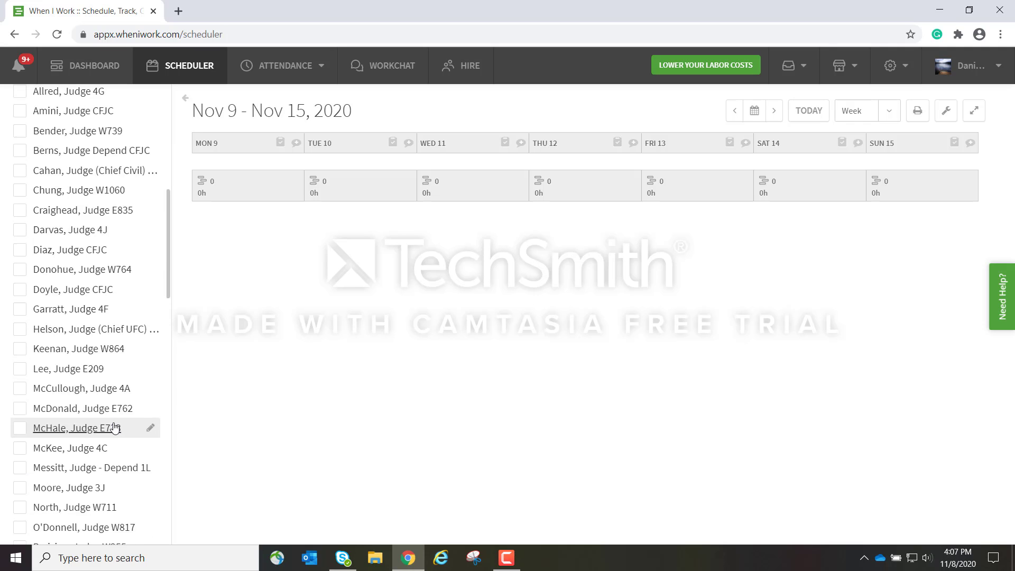
{"action": "left_click", "coordinate": [21, 503]}
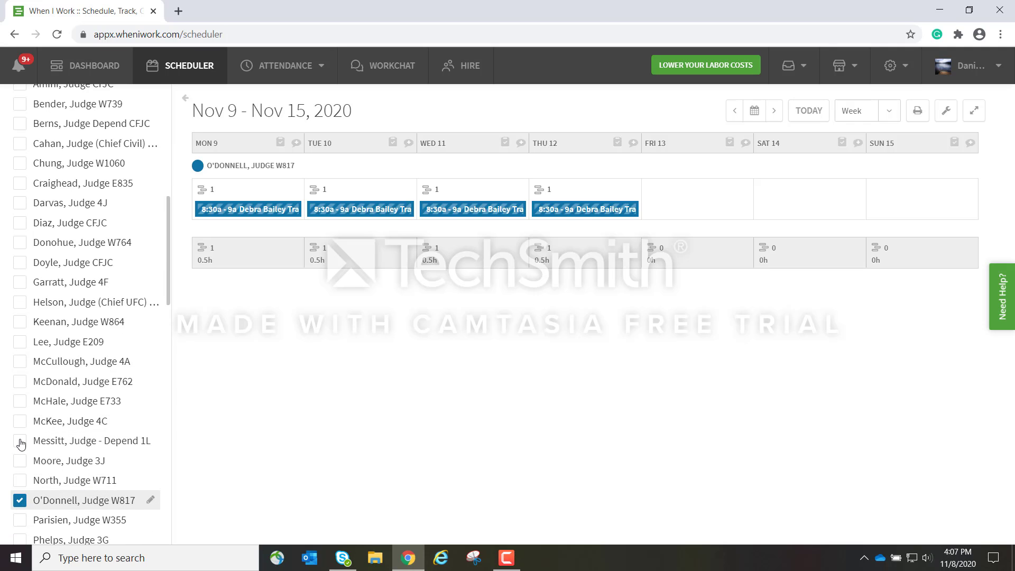
{"action": "scroll", "coordinate": [79, 380], "scroll_direction": "up", "scroll_amount": 5}
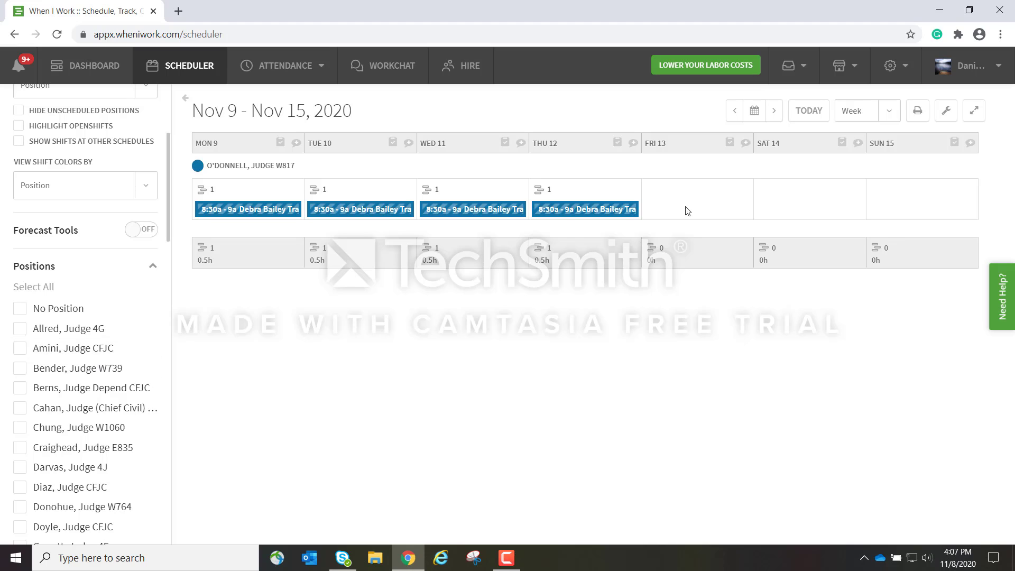
{"action": "scroll", "coordinate": [79, 249], "scroll_direction": "up", "scroll_amount": 4}
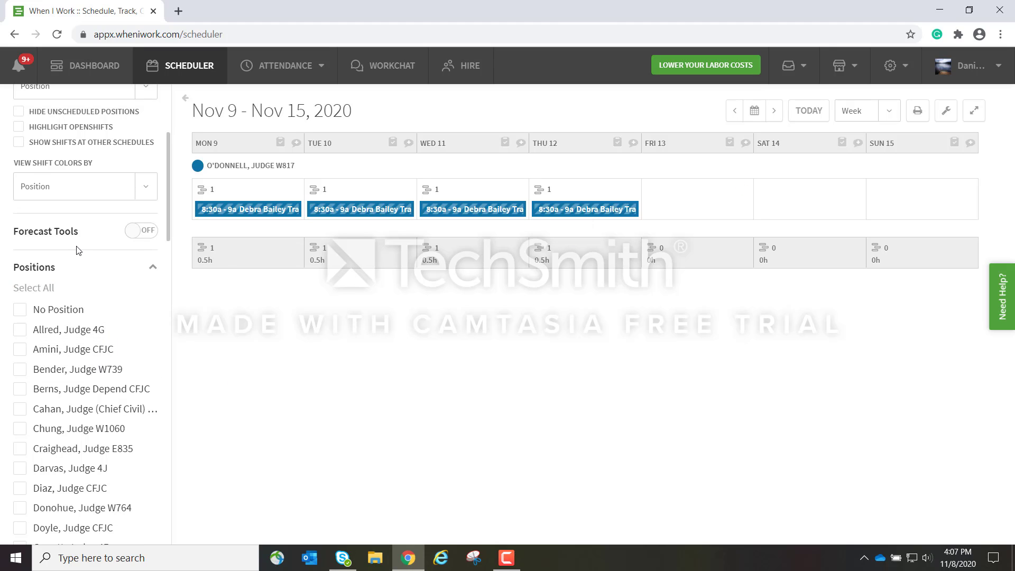
{"action": "left_click", "coordinate": [149, 286]}
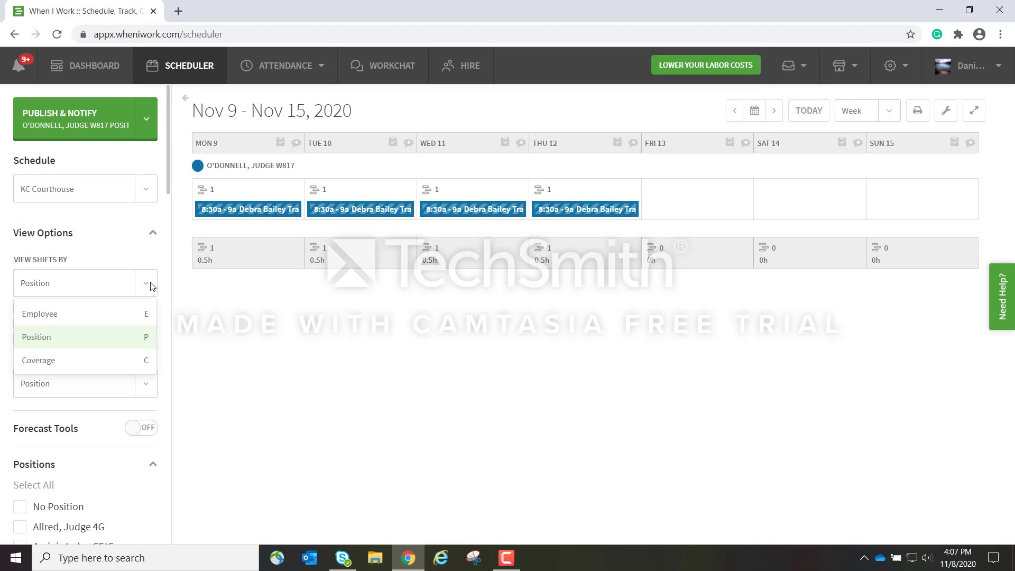
Regroup shifts by Employee and open the actions menu for an employee lower in the list.
{"action": "left_click", "coordinate": [103, 315]}
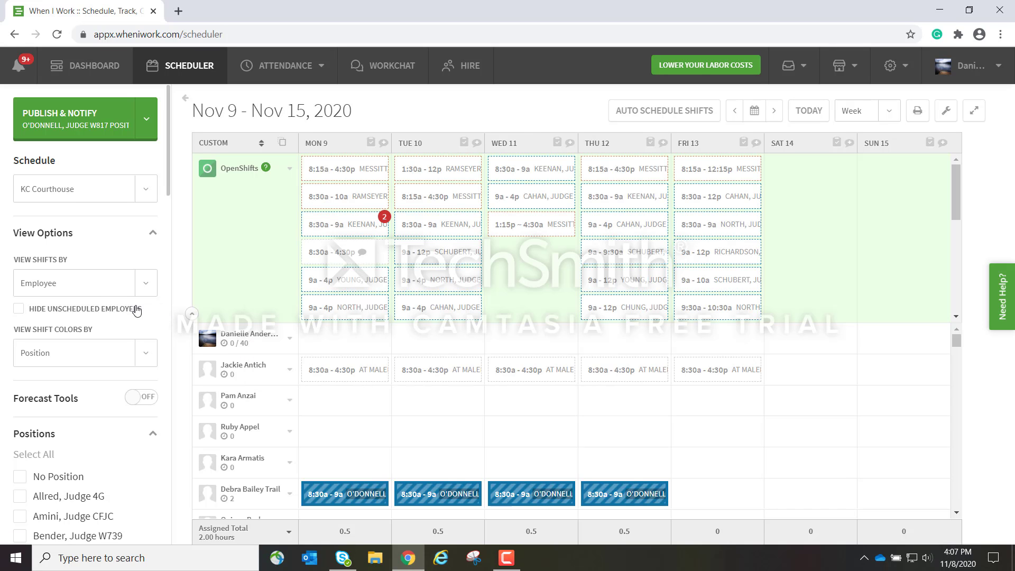
{"action": "scroll", "coordinate": [137, 310], "scroll_direction": "down", "scroll_amount": 1}
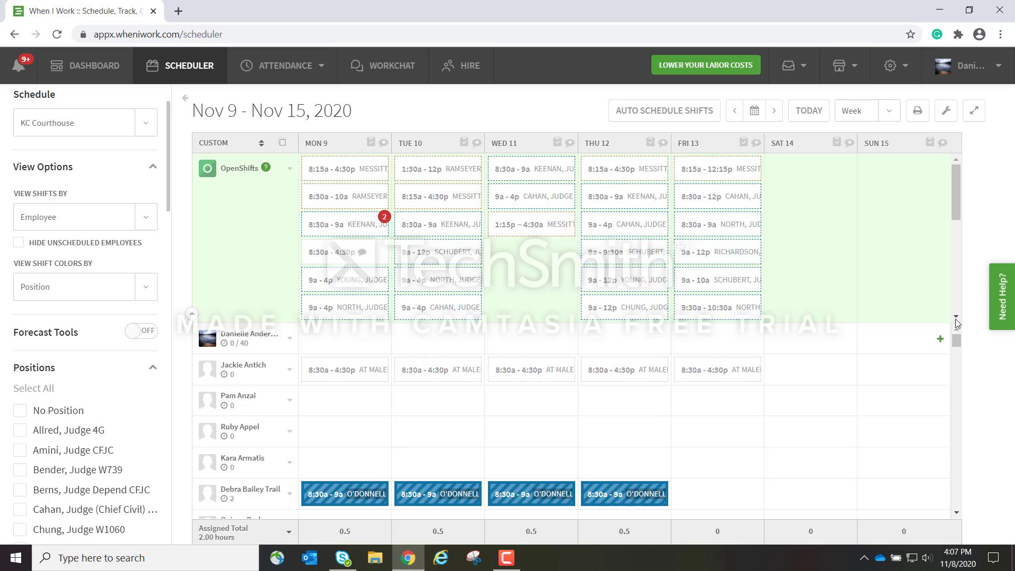
{"action": "left_click_drag", "start_coordinate": [956, 342], "coordinate": [957, 383]}
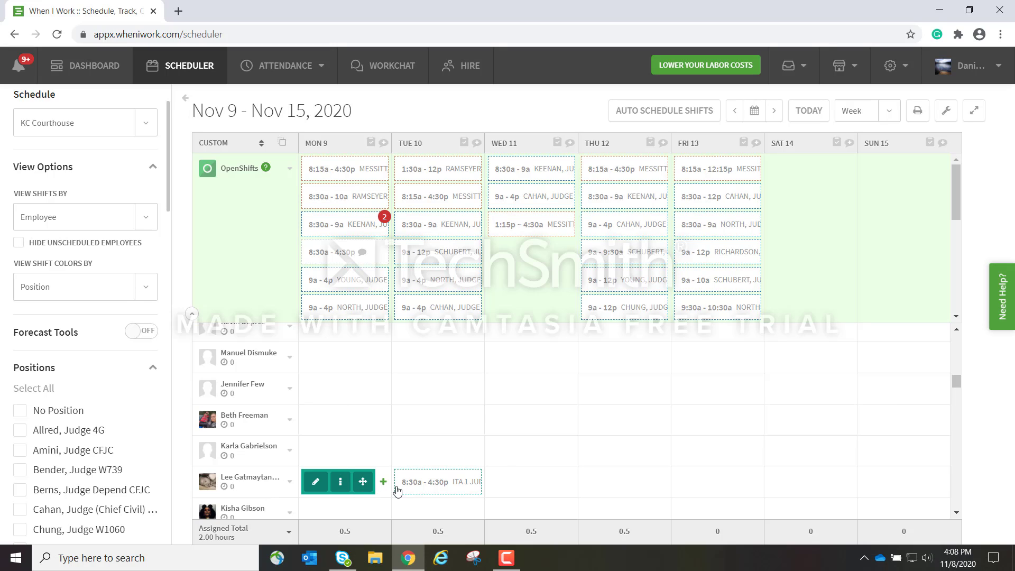
{"action": "left_click", "coordinate": [290, 482]}
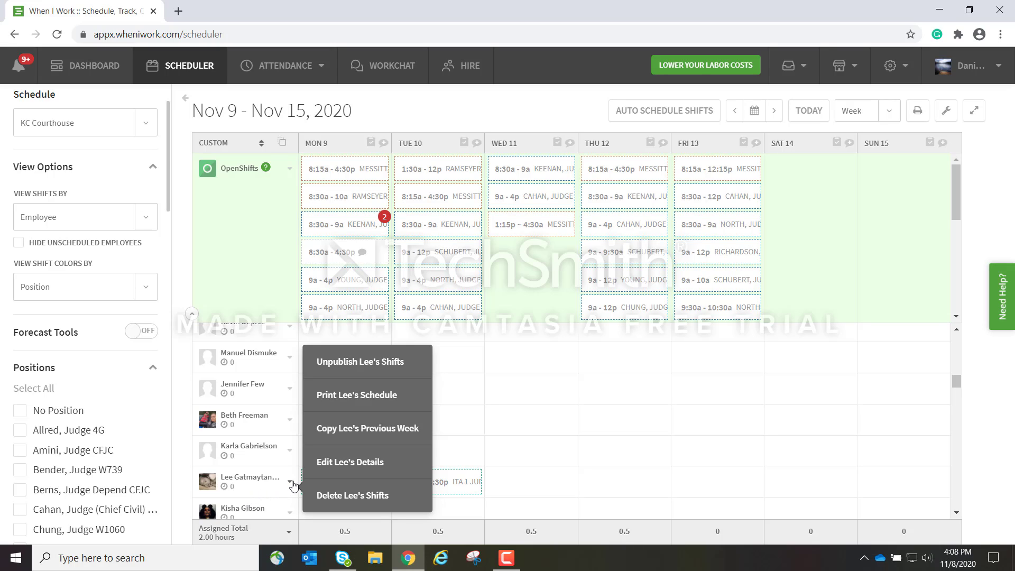
{"action": "left_click", "coordinate": [358, 401]}
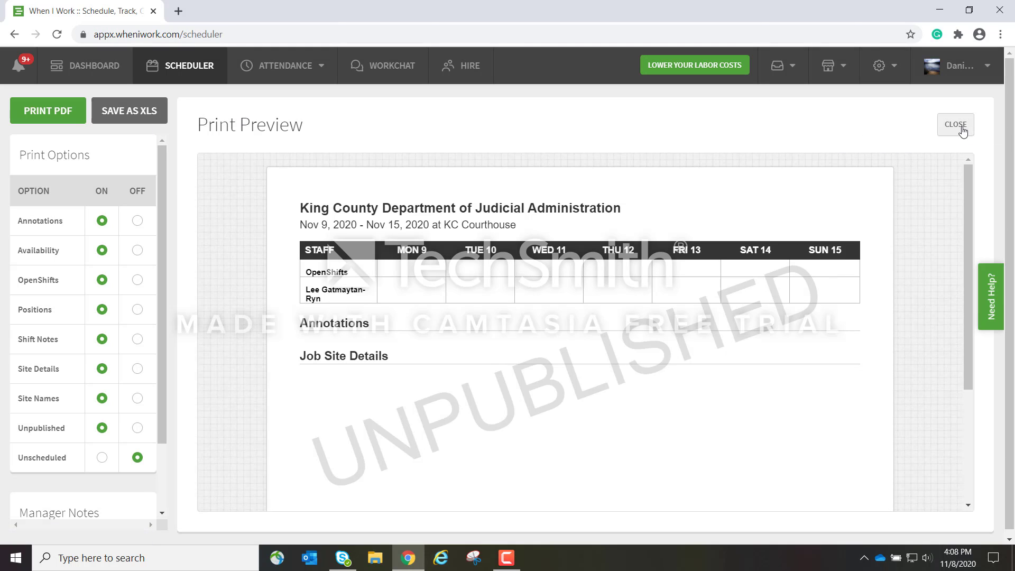
{"action": "left_click", "coordinate": [959, 128]}
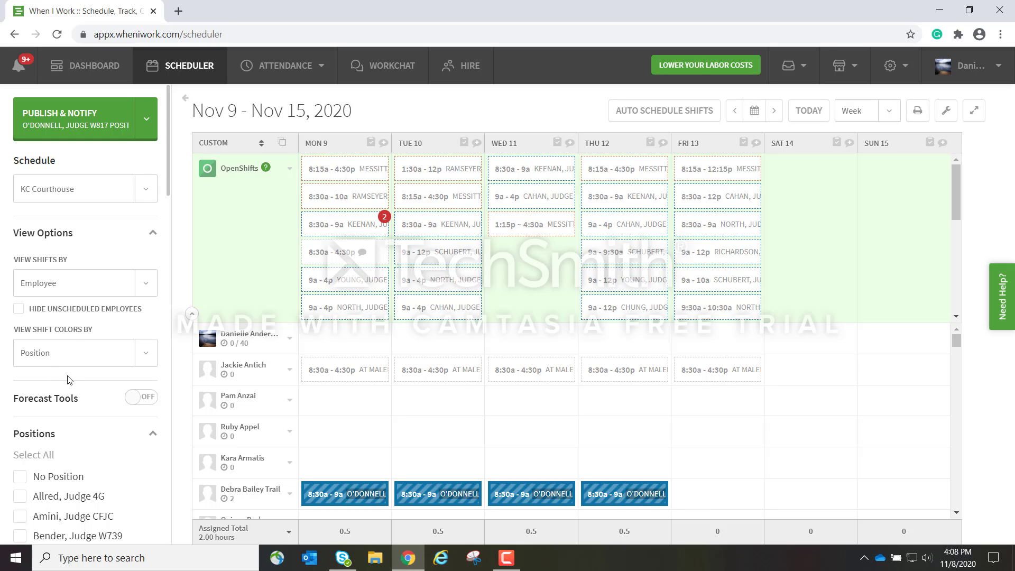
Collapse the Positions filter section in the left sidebar to reveal job sites and task lists.
{"action": "scroll", "coordinate": [248, 389], "scroll_direction": "down", "scroll_amount": 3}
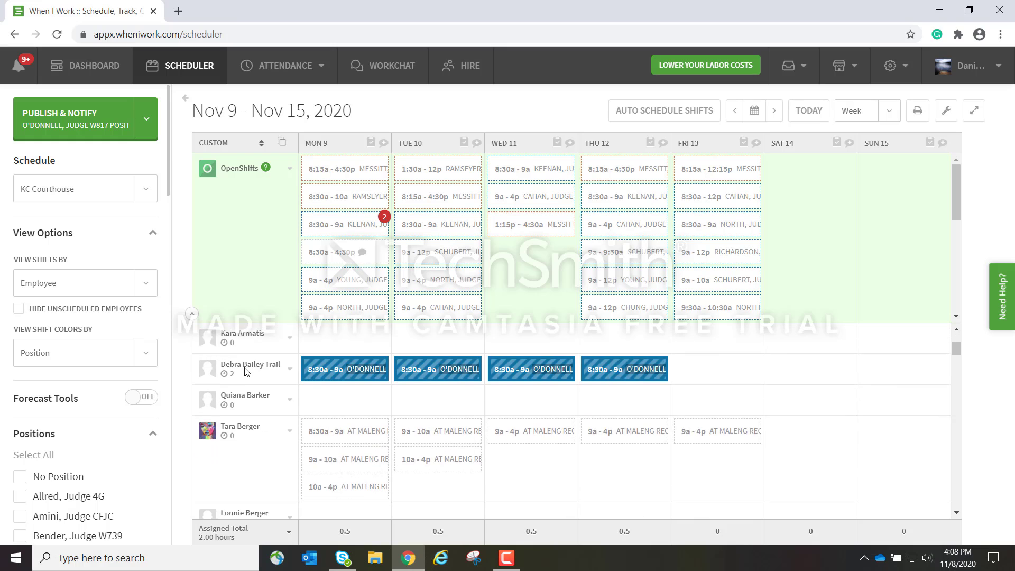
{"action": "scroll", "coordinate": [399, 421], "scroll_direction": "up", "scroll_amount": 2}
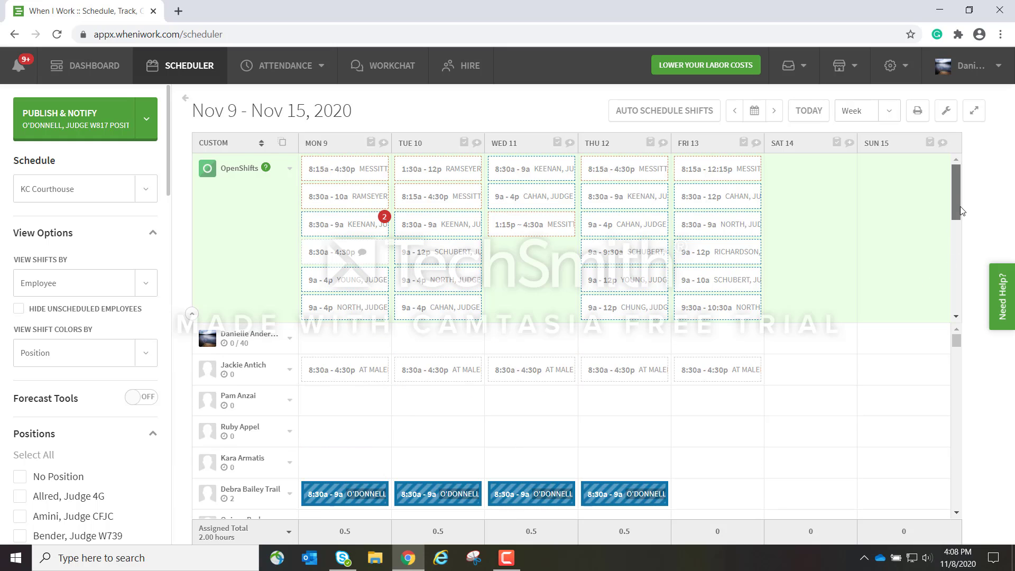
{"action": "scroll", "coordinate": [953, 211], "scroll_direction": "down", "scroll_amount": 3}
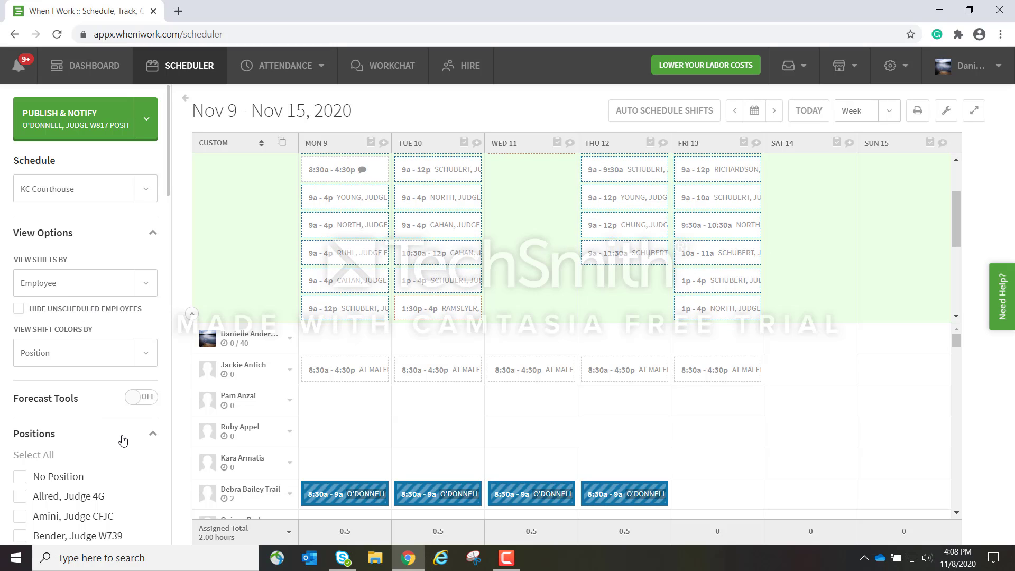
{"action": "left_click", "coordinate": [153, 435]}
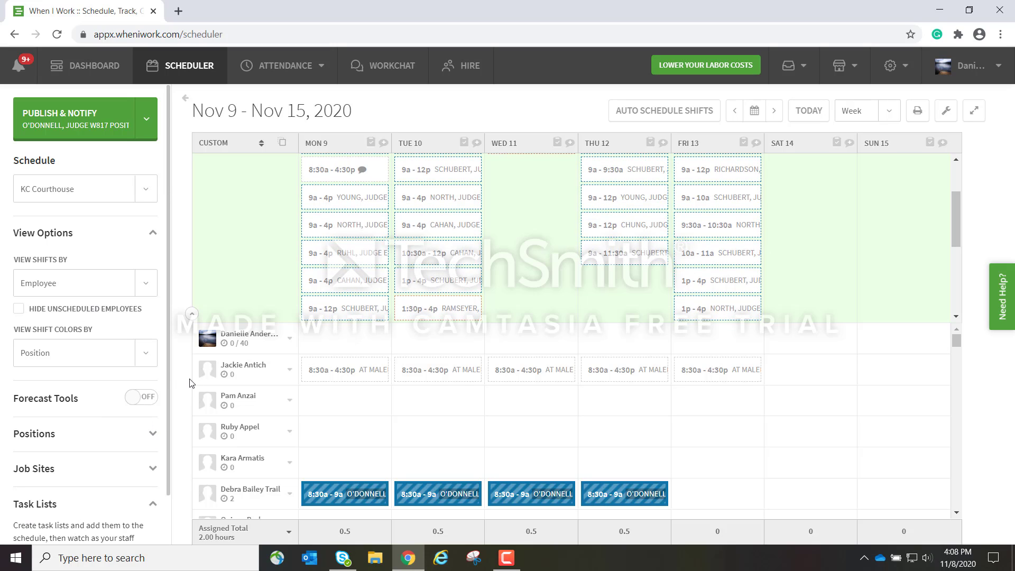
{"action": "scroll", "coordinate": [288, 430], "scroll_direction": "down", "scroll_amount": 2}
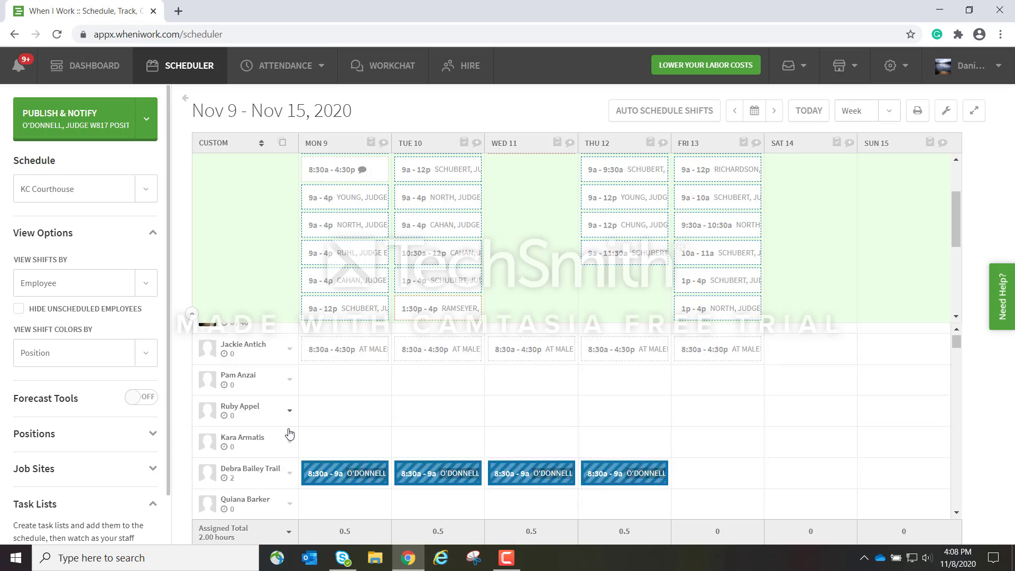